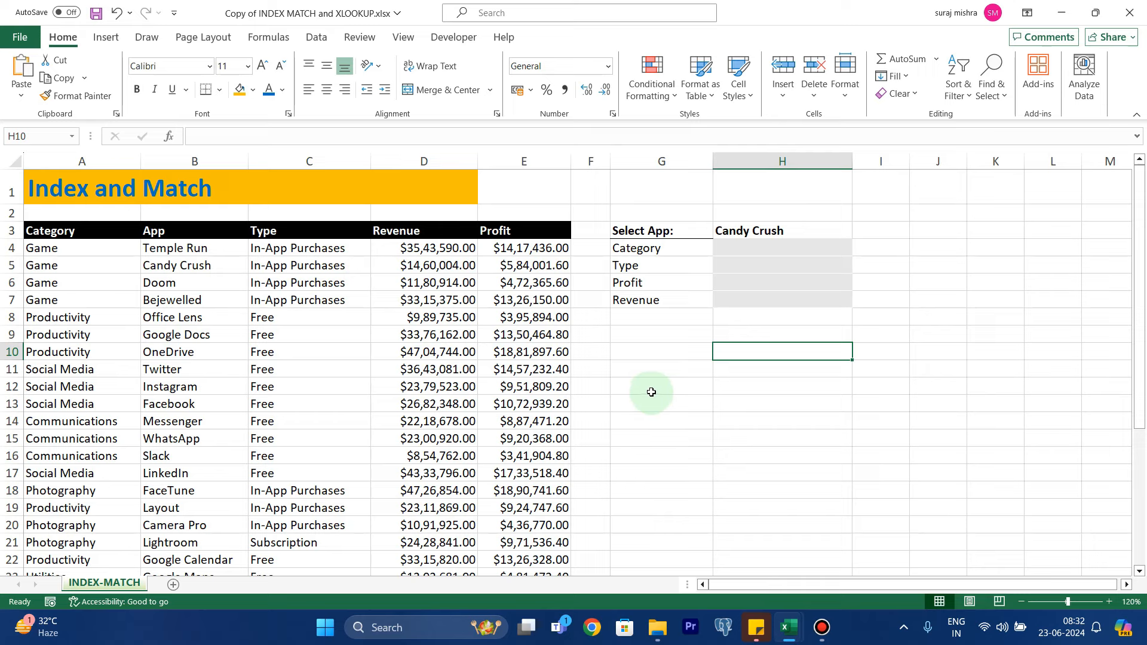
- Switch to the Copy of VLOOKUP and MATCH workbook and clear the Teamwork results in B18:B20
{"action": "left_click", "coordinate": [680, 423]}
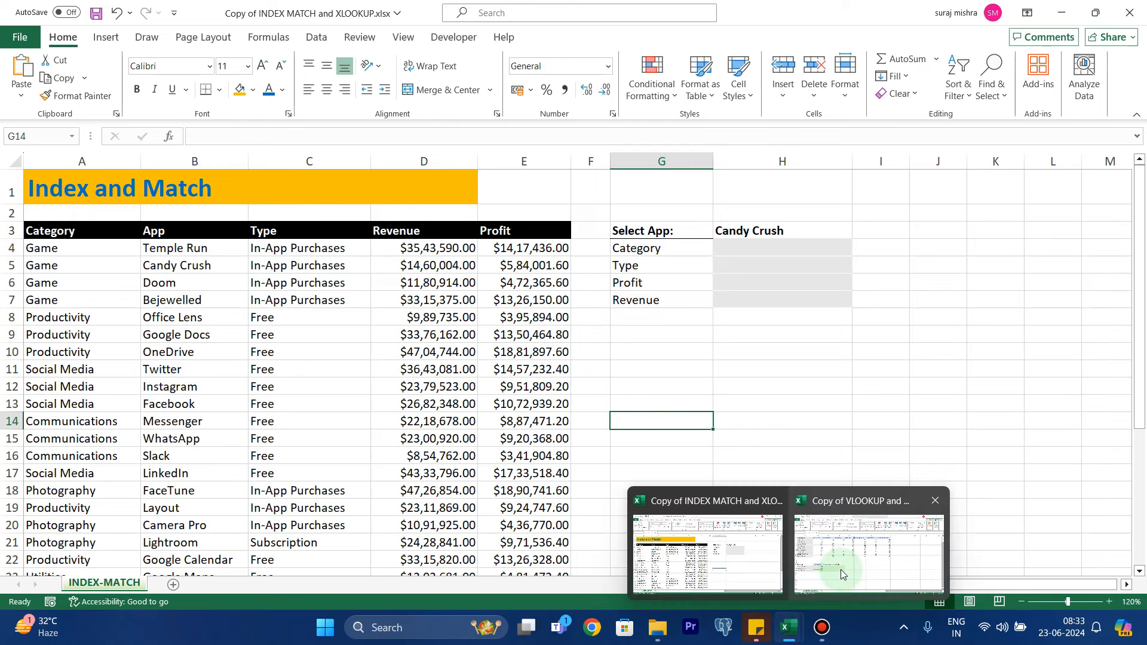
{"action": "left_click", "coordinate": [841, 568]}
{"action": "scroll", "coordinate": [508, 554], "scroll_direction": "up", "scroll_amount": 1}
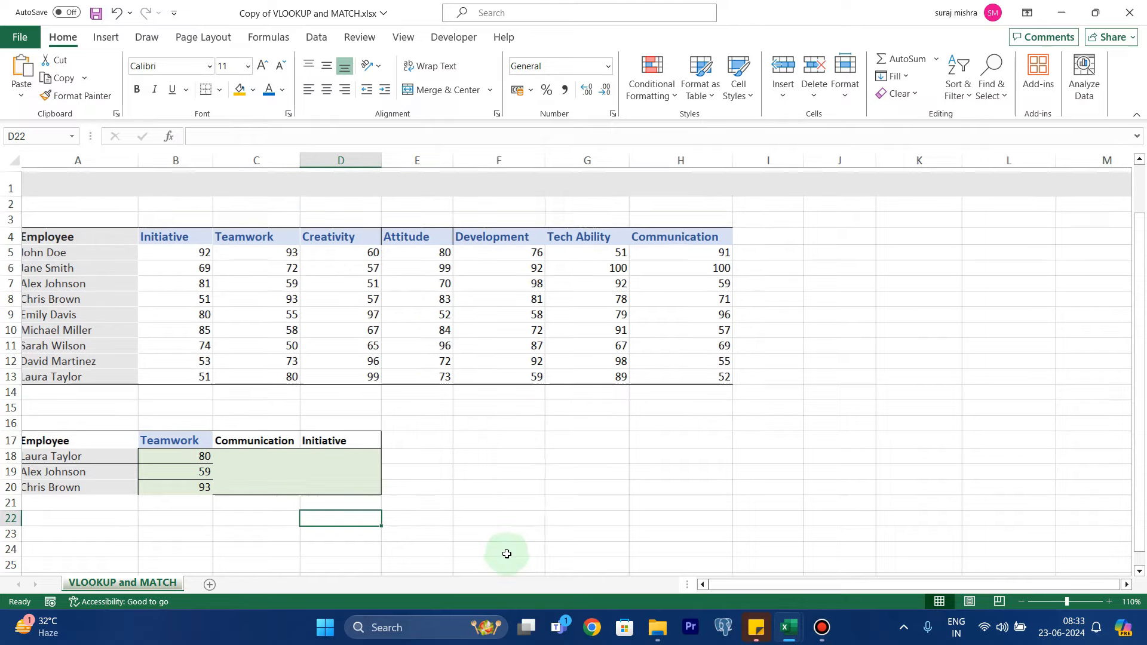
{"action": "left_click_drag", "start_coordinate": [163, 501], "coordinate": [171, 452]}
{"action": "key", "text": "F2"}
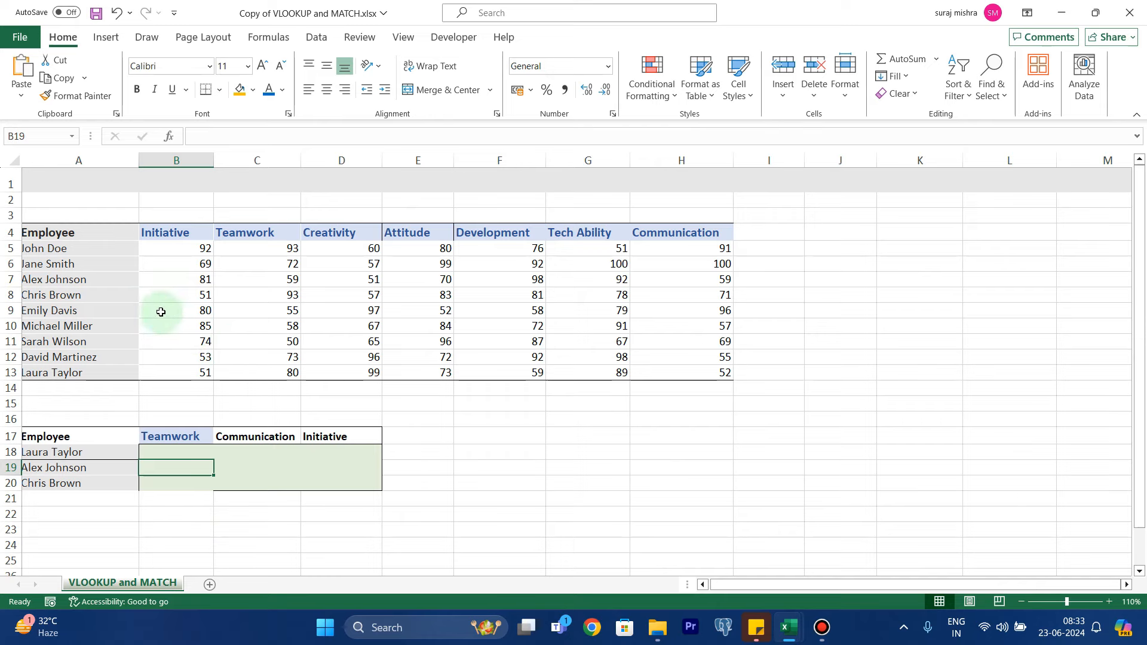
{"action": "left_click", "coordinate": [102, 256]}
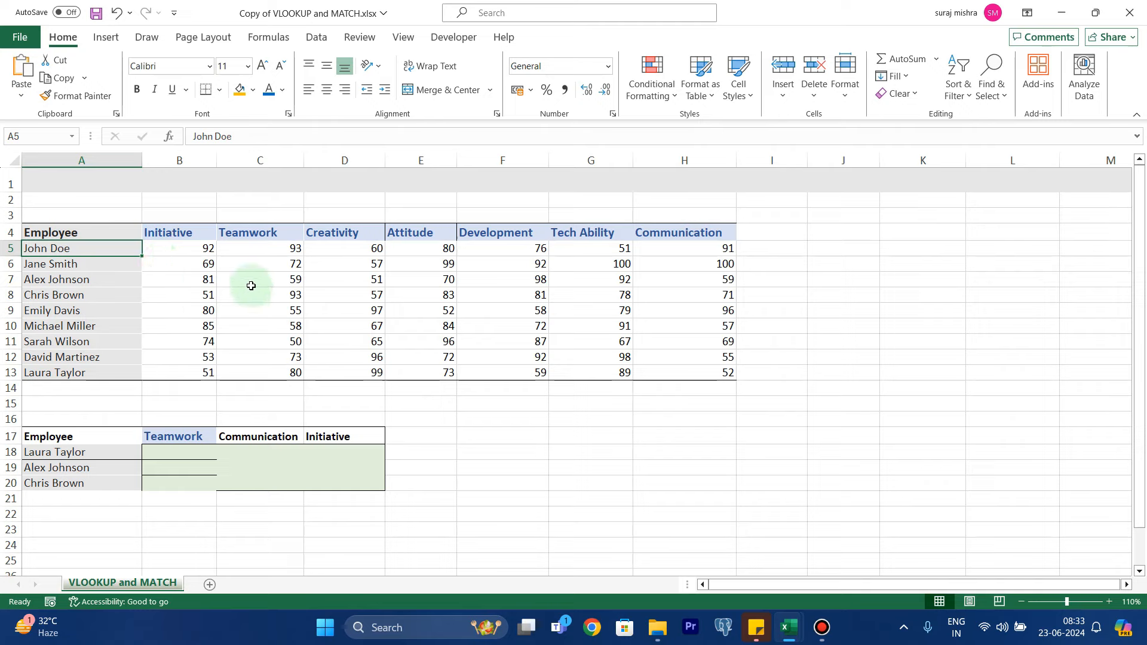
{"action": "left_click", "coordinate": [252, 231]}
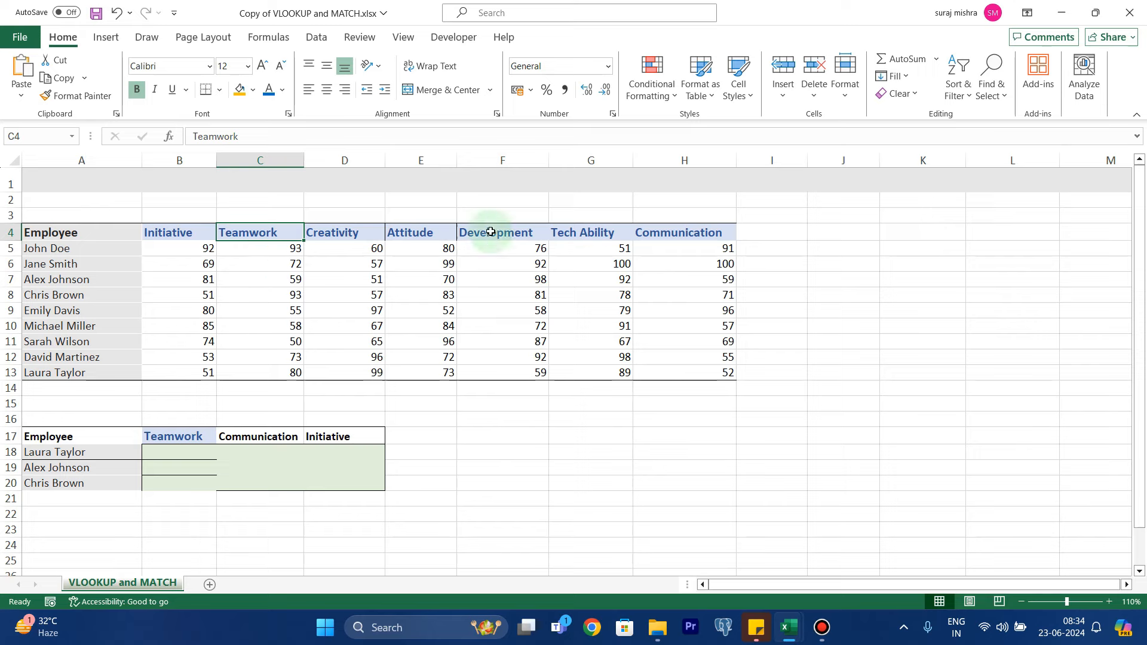
{"action": "left_click", "coordinate": [670, 240]}
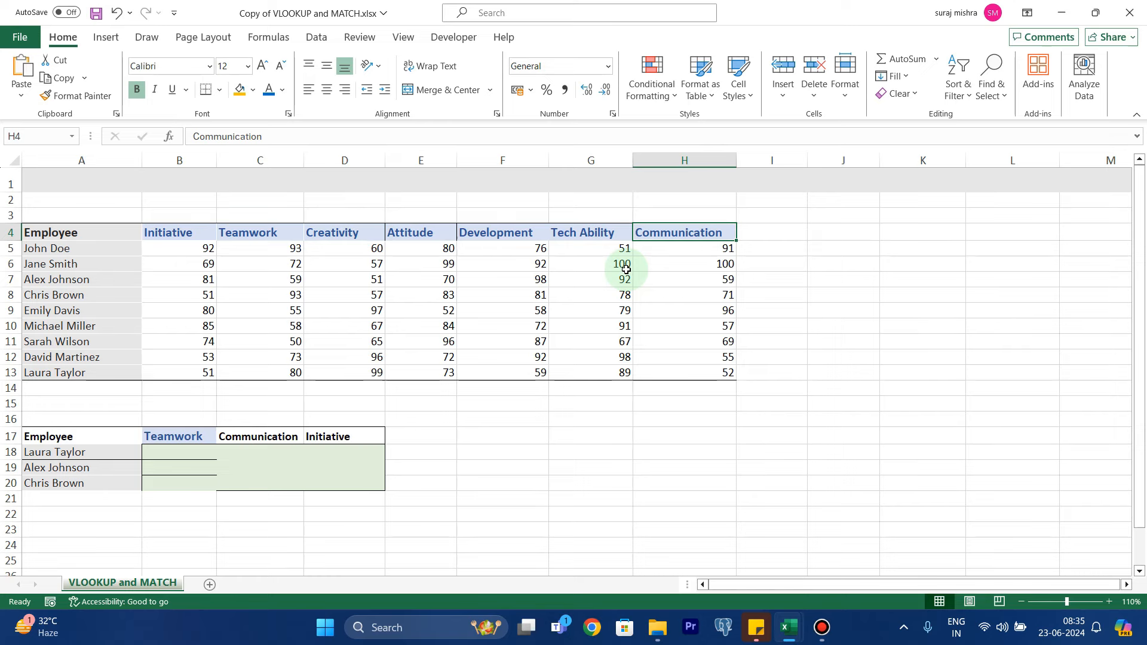
{"action": "scroll", "coordinate": [626, 270], "scroll_direction": "down", "scroll_amount": 2}
{"action": "scroll", "coordinate": [626, 269], "scroll_direction": "up", "scroll_amount": 2}
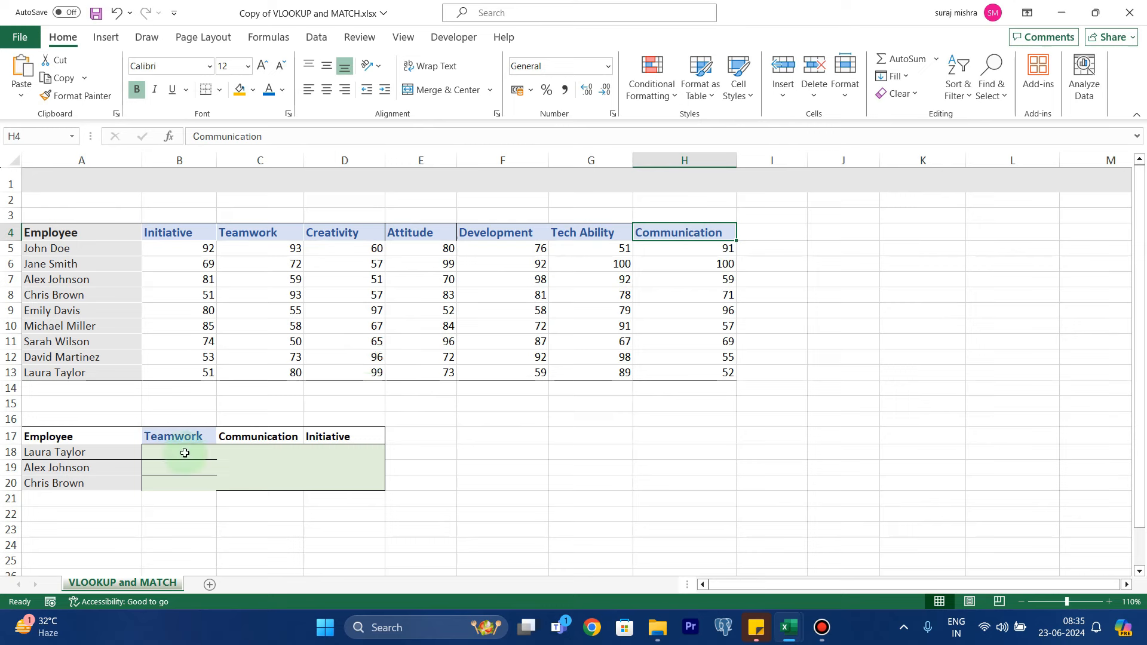
- Enter =VLOOKUP(A18,A5:H13,3,0) in B18 to look up the first employee's Teamwork score
{"action": "left_click", "coordinate": [185, 452]}
{"action": "type", "text": "=vl"}
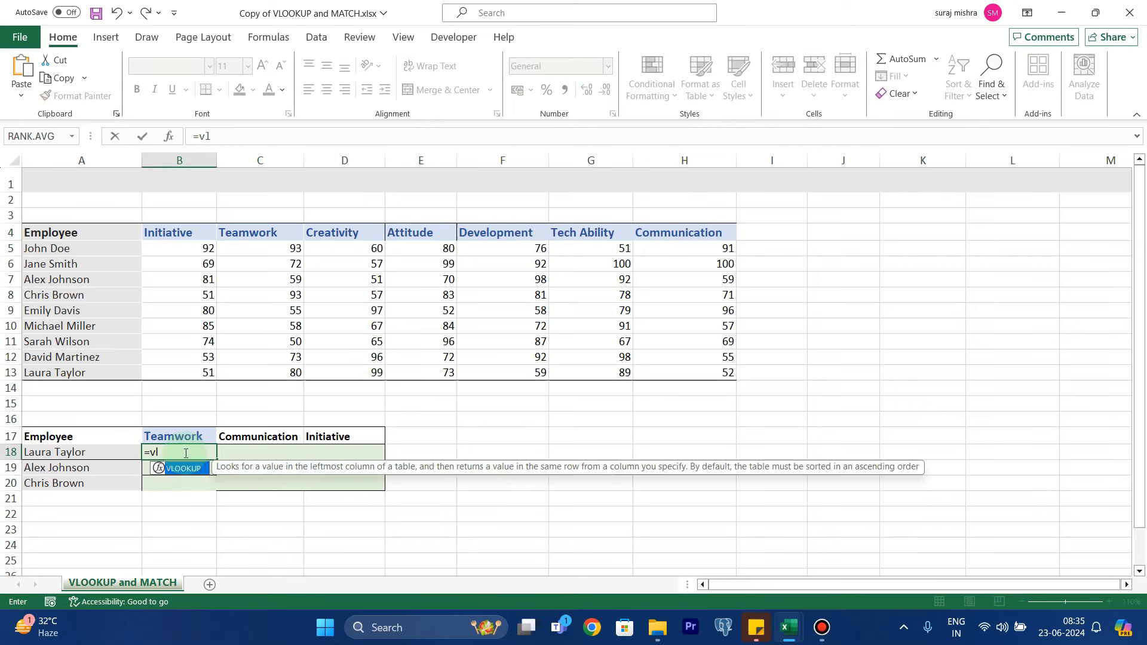
{"action": "key", "text": "Tab"}
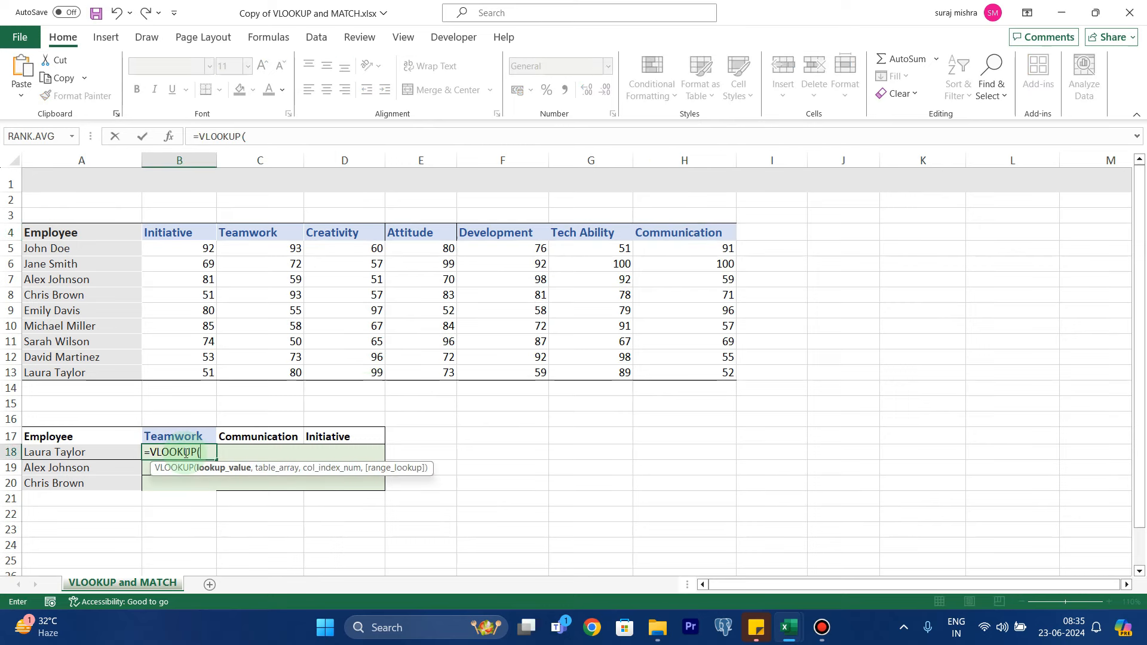
{"action": "left_click", "coordinate": [96, 452]}
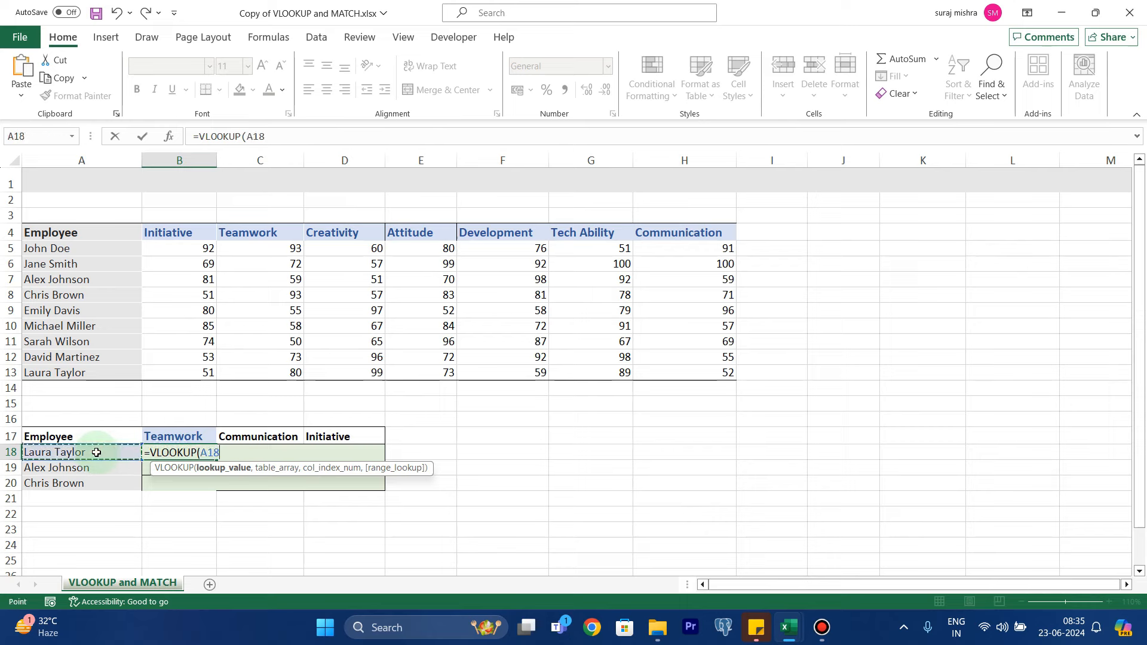
{"action": "type", "text": ","}
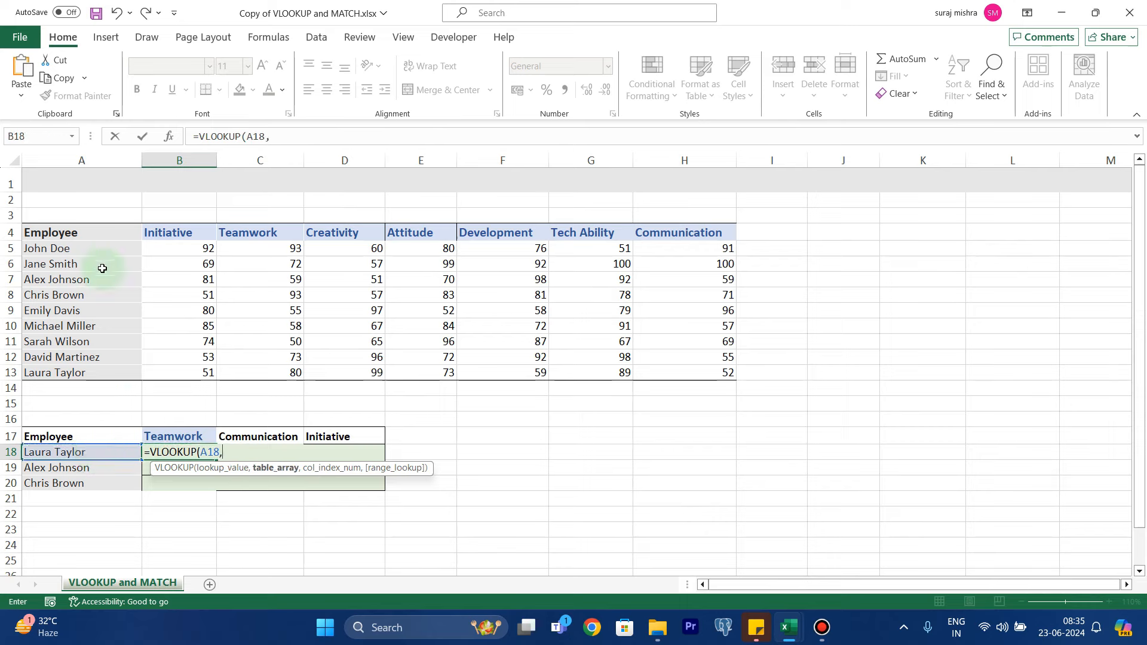
{"action": "left_click_drag", "start_coordinate": [94, 248], "coordinate": [721, 372]}
{"action": "type", "text": ","}
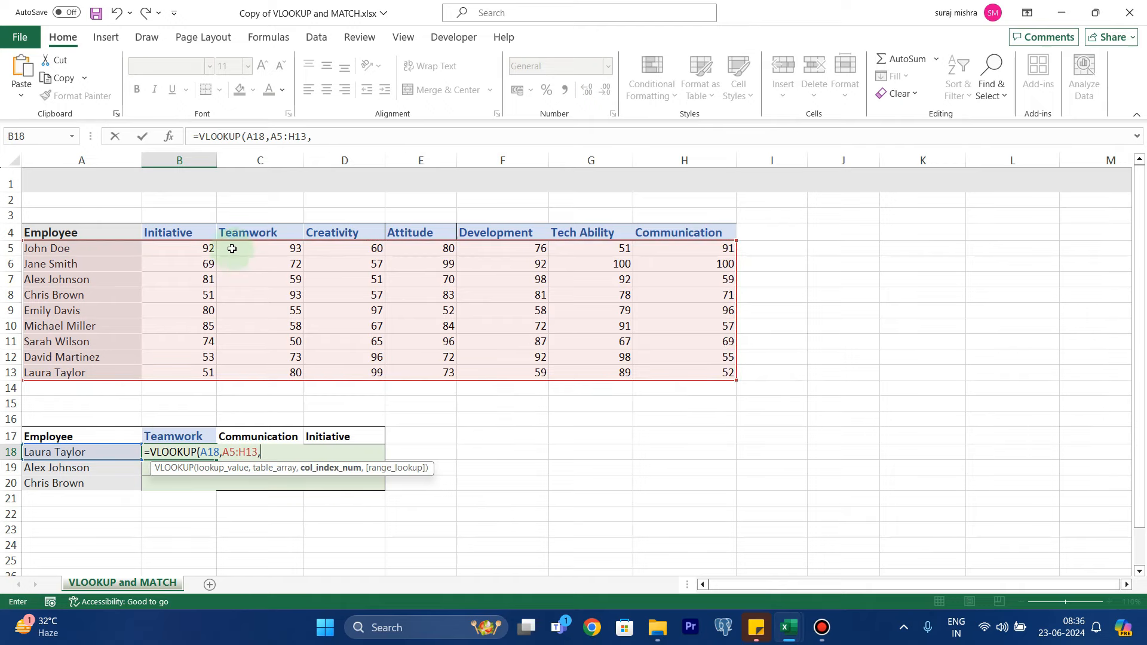
{"action": "type", "text": "3"}
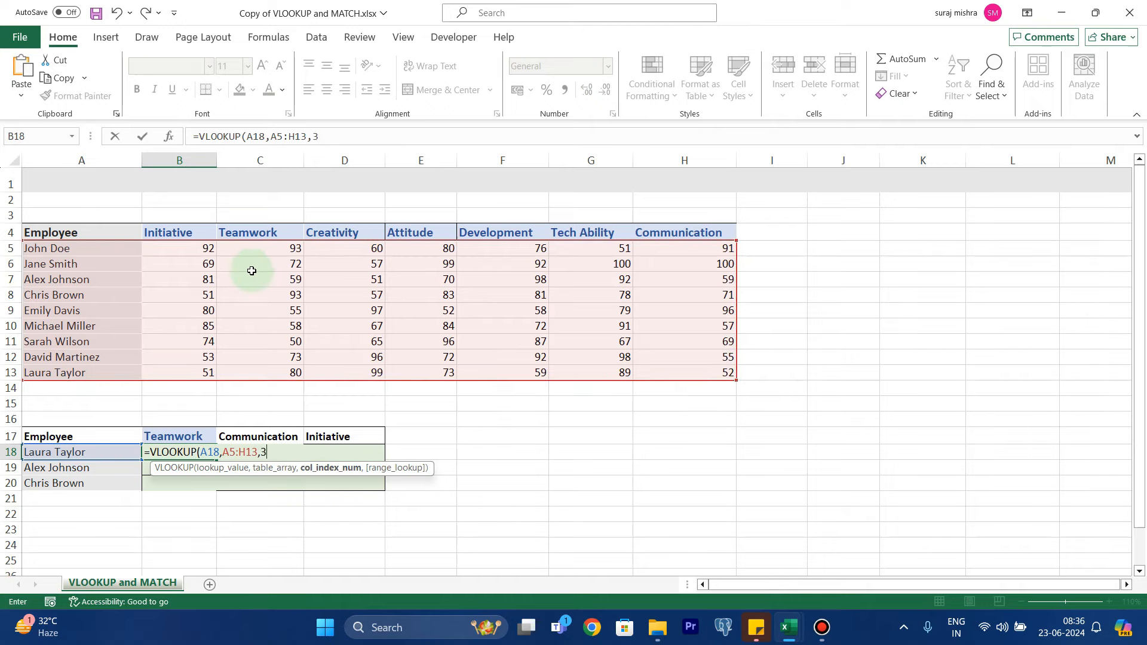
{"action": "type", "text": ",0"}
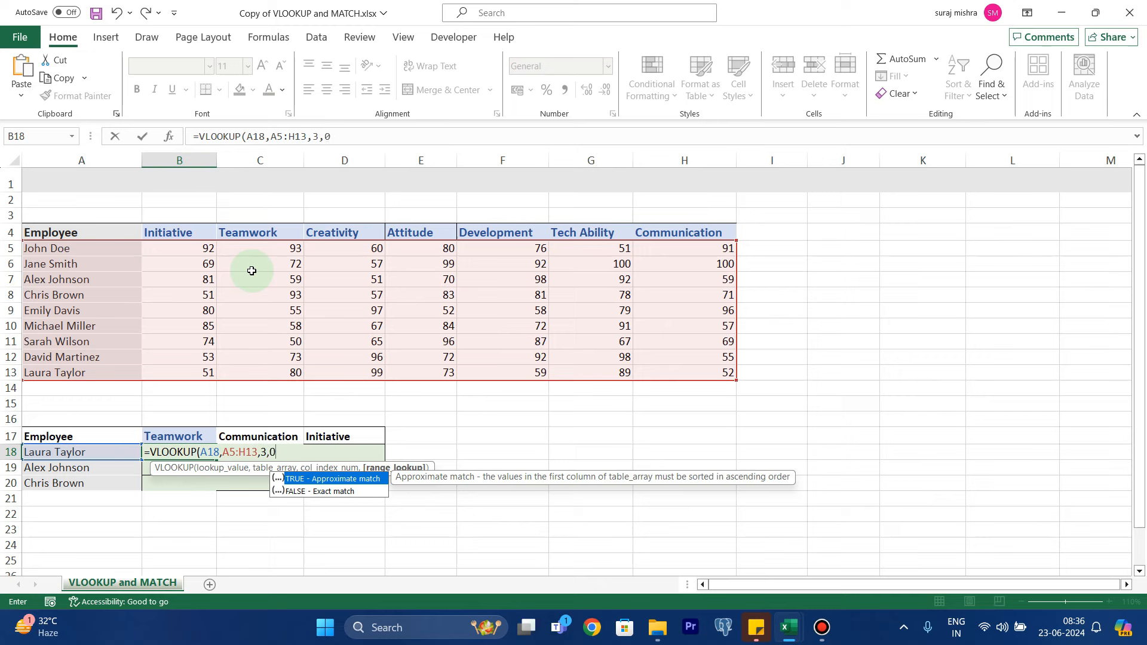
{"action": "type", "text": ")"}
{"action": "key", "text": "Return"}
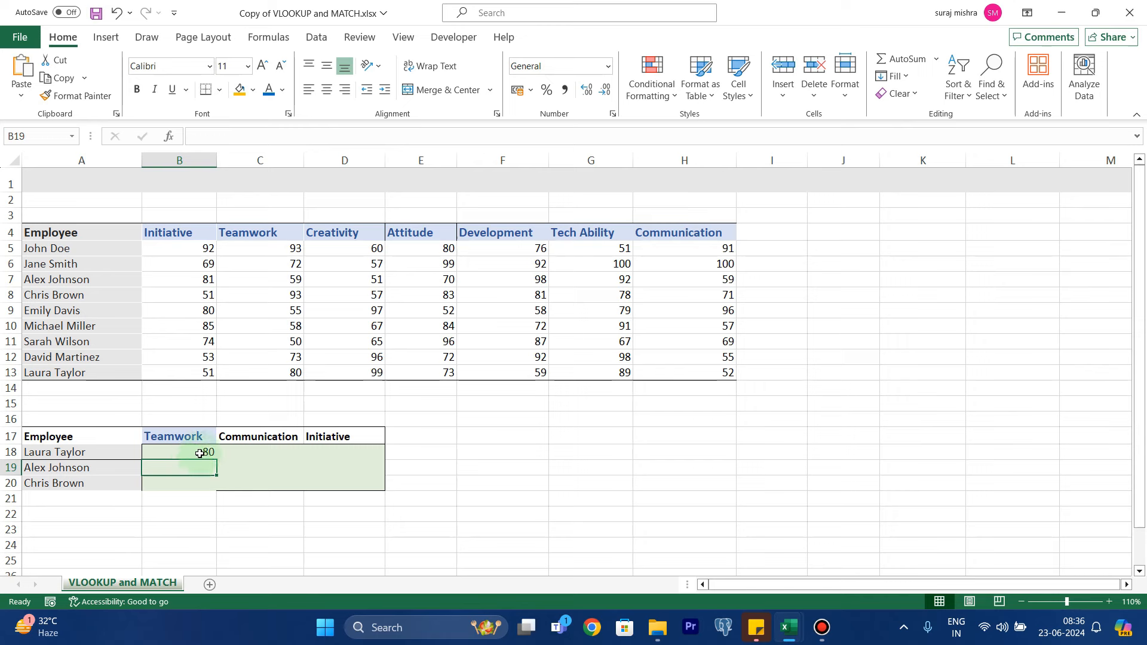
- Make the table range in B18's VLOOKUP formula absolute as $A$5:$H$13
{"action": "left_click", "coordinate": [200, 453]}
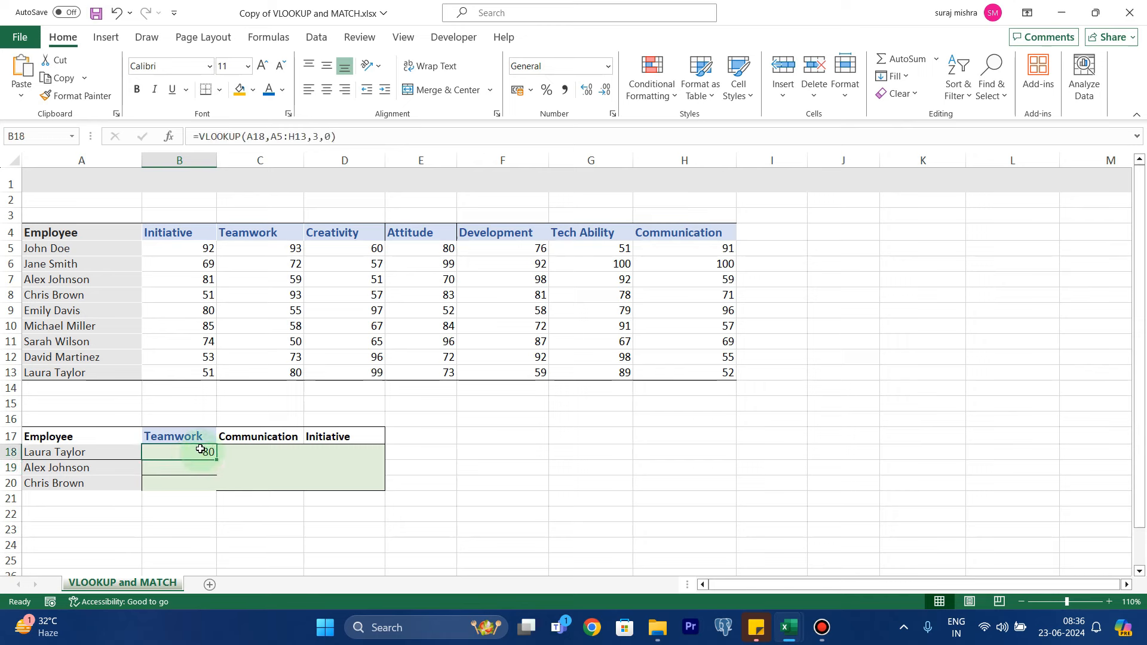
{"action": "double_click", "coordinate": [200, 453]}
{"action": "left_click", "coordinate": [227, 453]}
{"action": "key", "text": "F4"}
{"action": "left_click", "coordinate": [260, 452]}
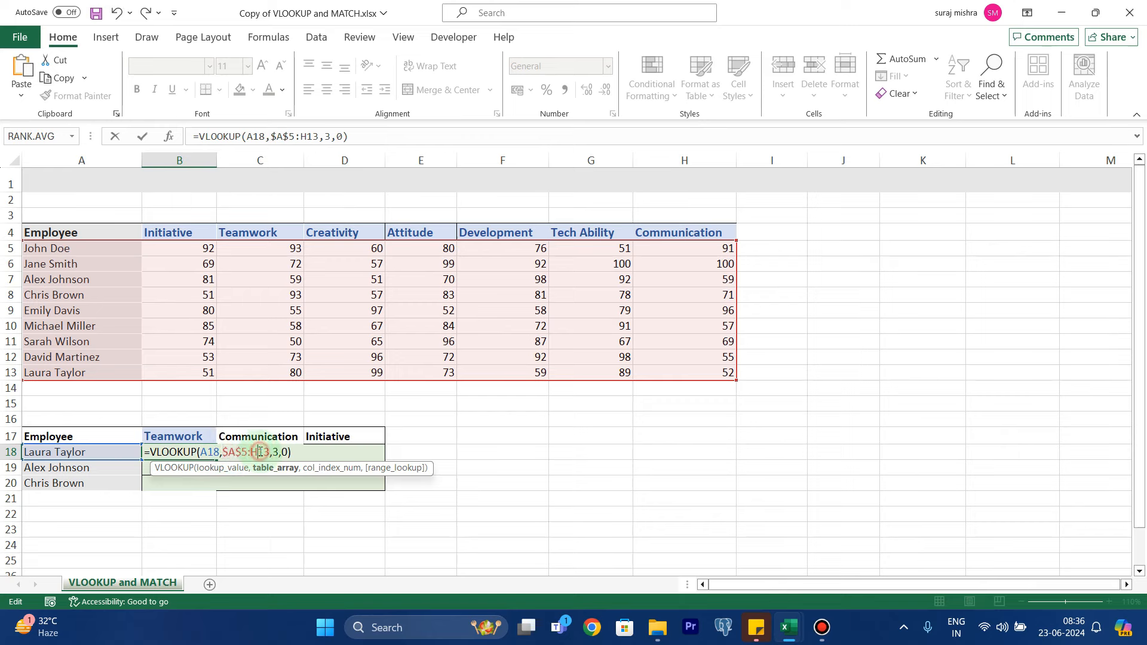
{"action": "key", "text": "F4"}
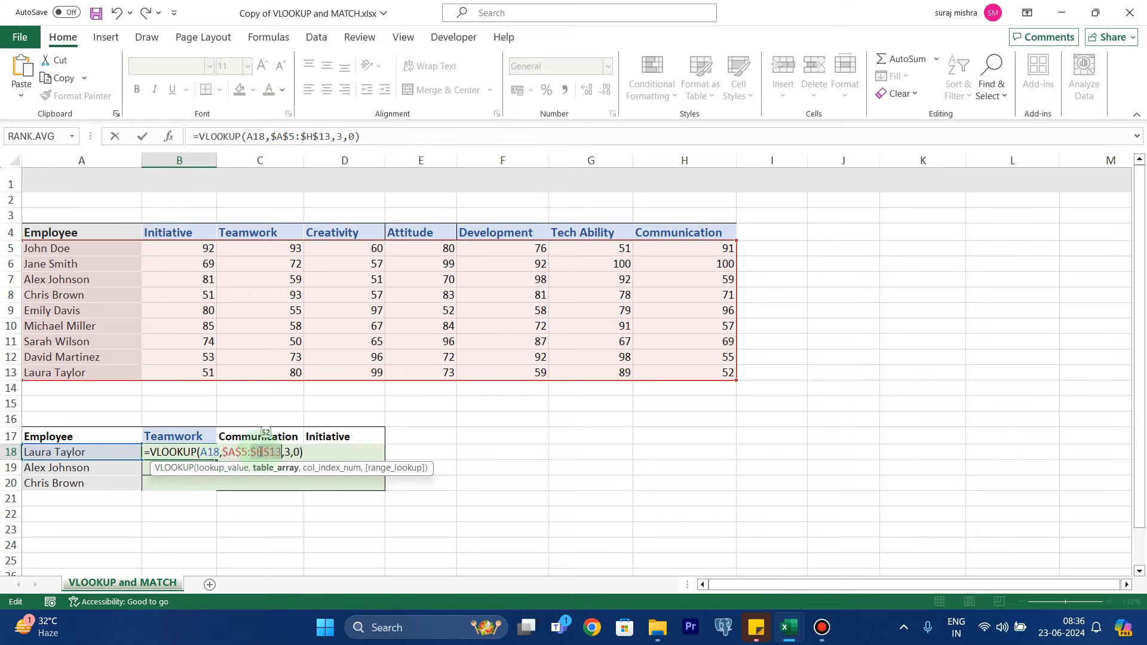
{"action": "key", "text": "Return"}
- Fill the VLOOKUP formula from B18 down through B20
{"action": "left_click", "coordinate": [212, 452]}
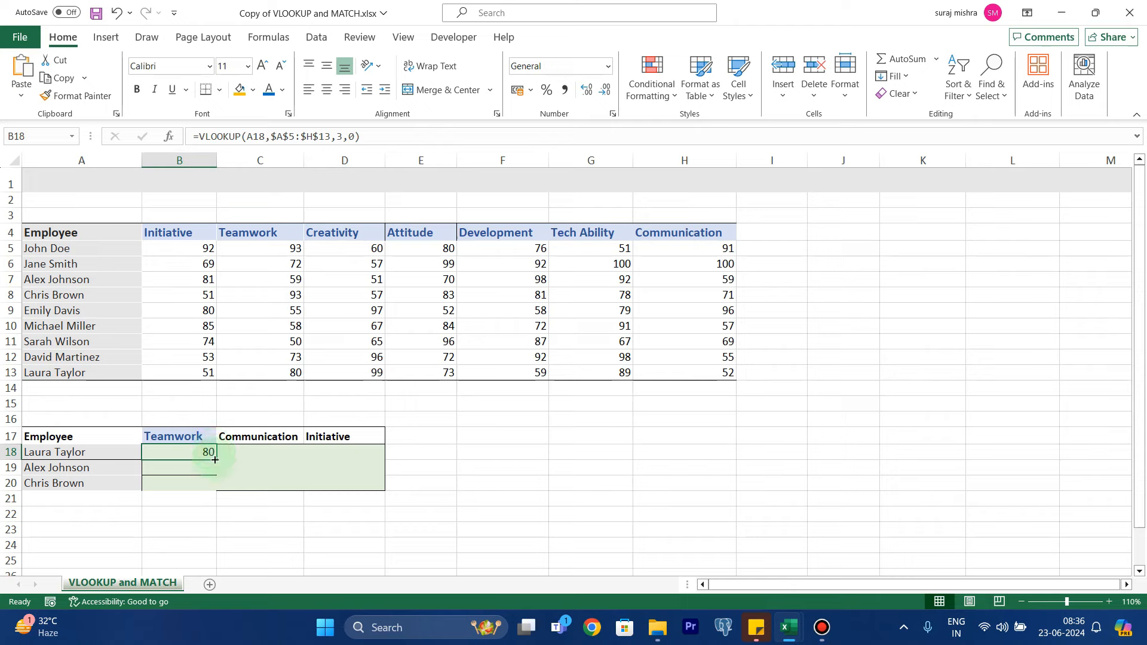
{"action": "double_click", "coordinate": [216, 460]}
{"action": "left_click", "coordinate": [192, 498]}
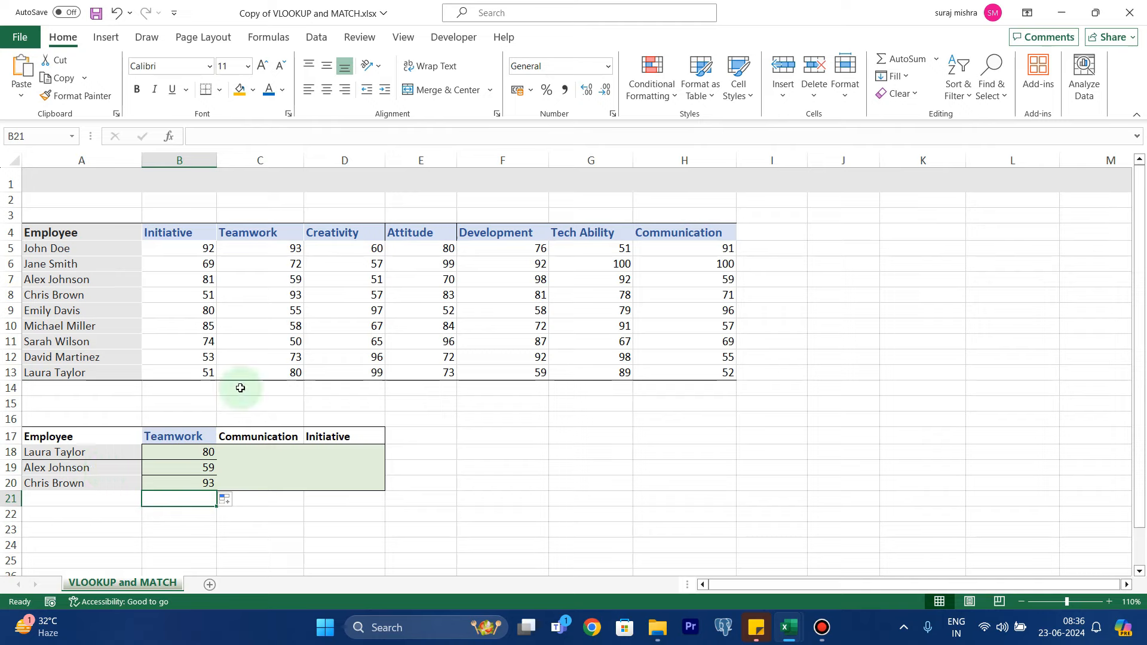
- Insert a blank column before the Teamwork scores in column C and delete it again
{"action": "left_click", "coordinate": [239, 159]}
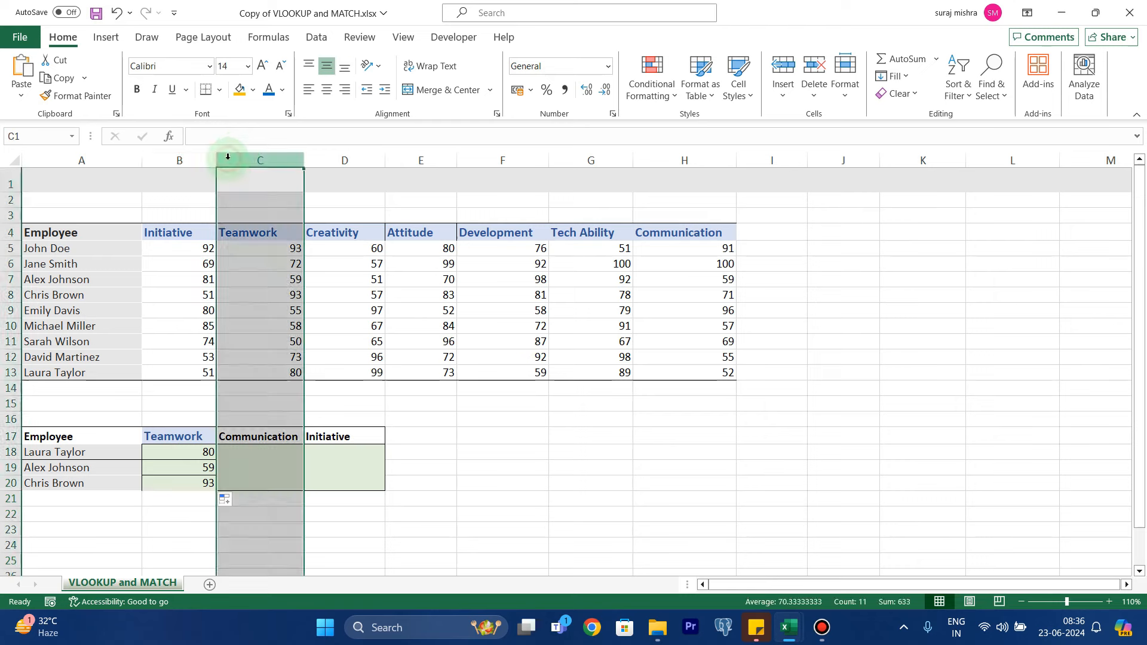
{"action": "right_click", "coordinate": [246, 228]}
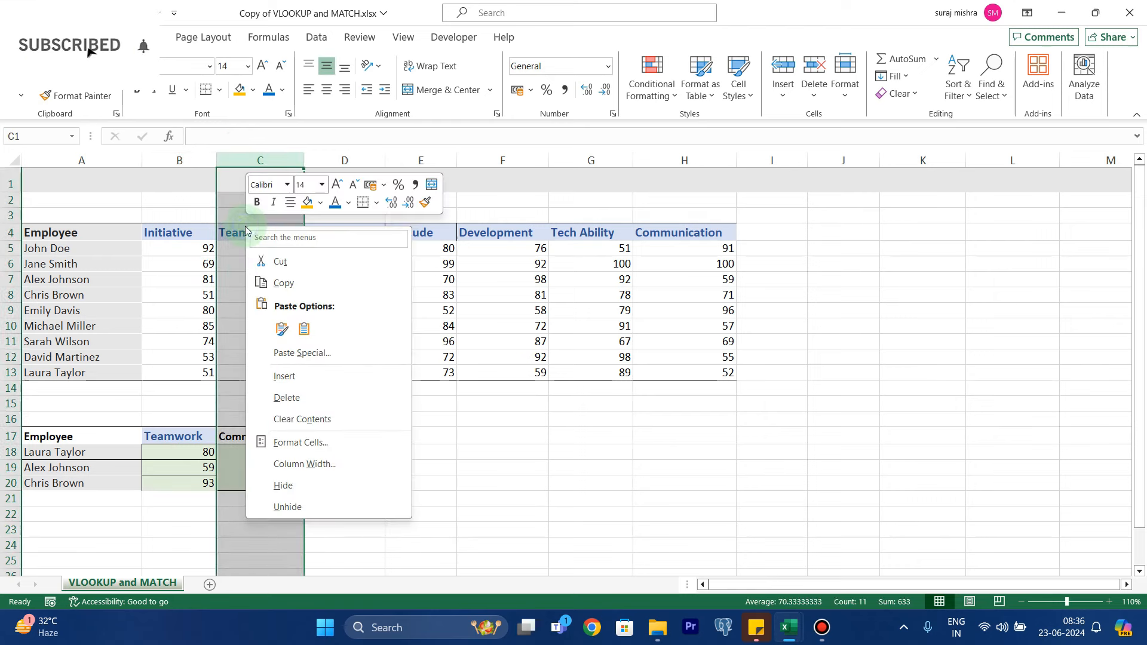
{"action": "left_click", "coordinate": [291, 377]}
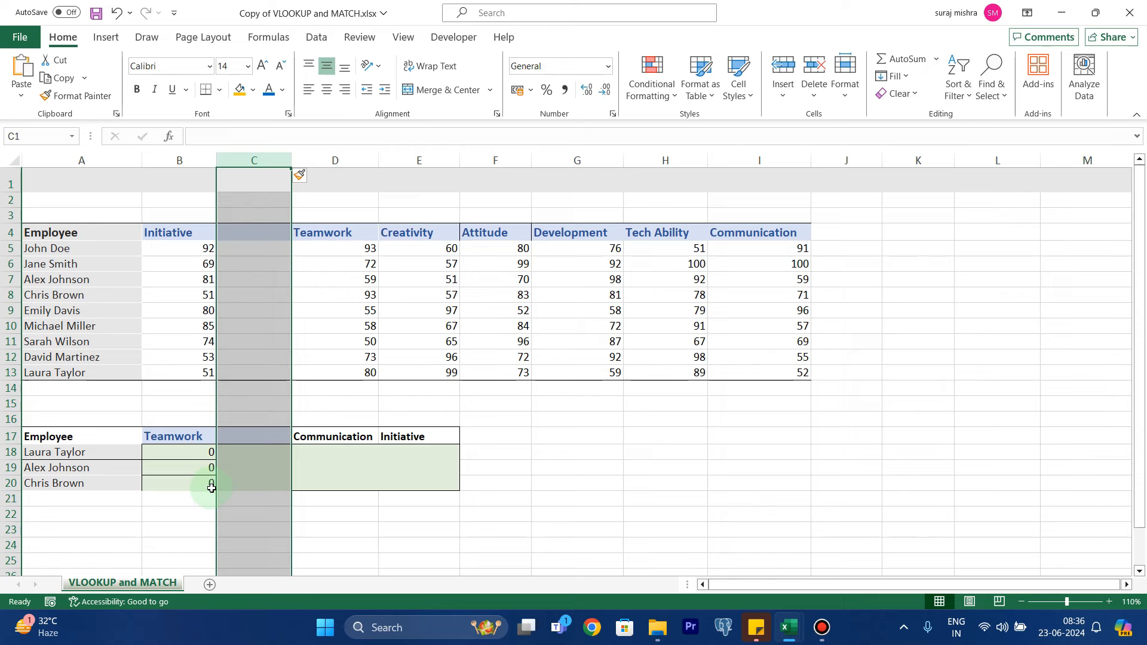
{"action": "right_click", "coordinate": [265, 186]}
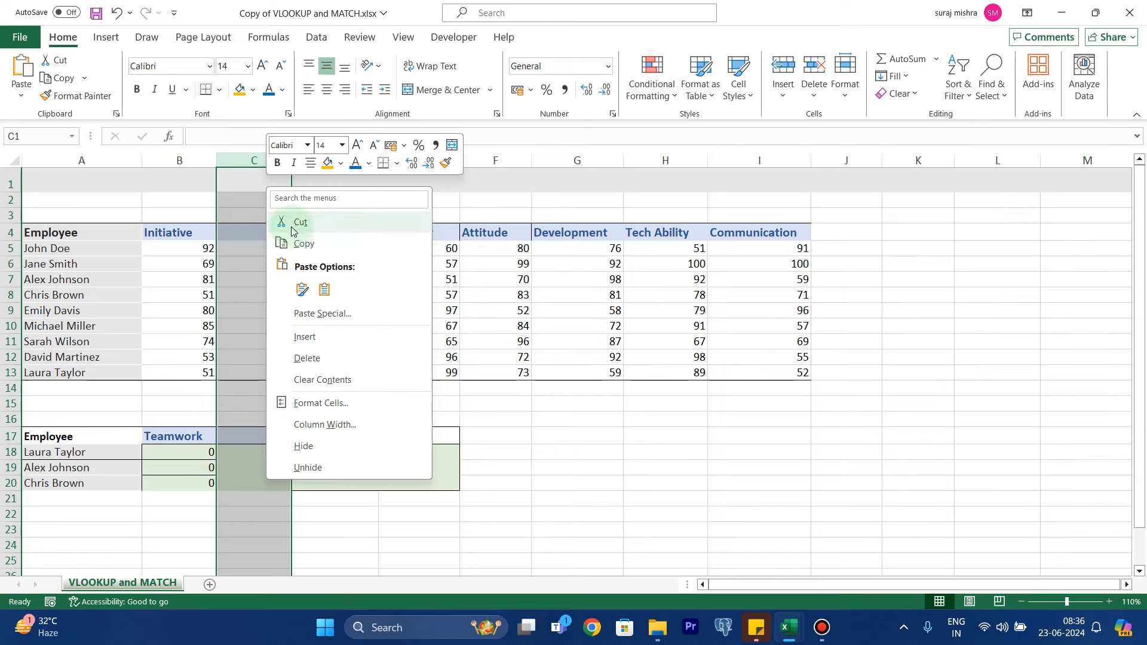
{"action": "left_click", "coordinate": [303, 356]}
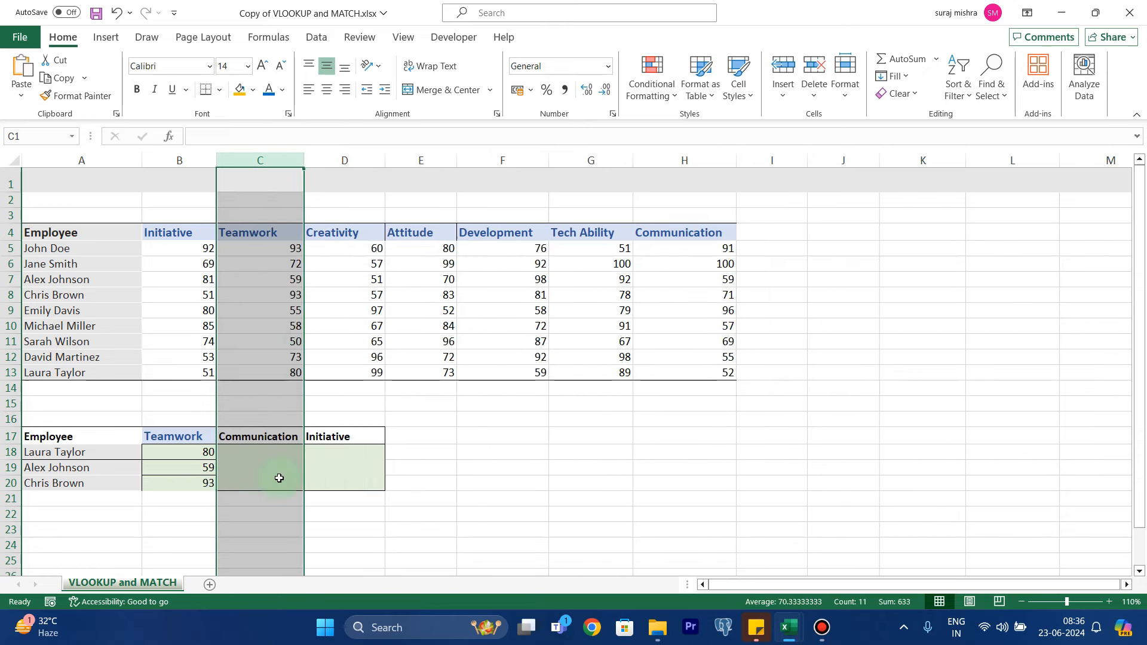
{"action": "left_click", "coordinate": [201, 504]}
- Replace the formula in B19 with =INDEX(C5:C13,MATCH(A19,A5:A13,0)), accepting the closing-parenthesis correction
{"action": "double_click", "coordinate": [198, 468]}
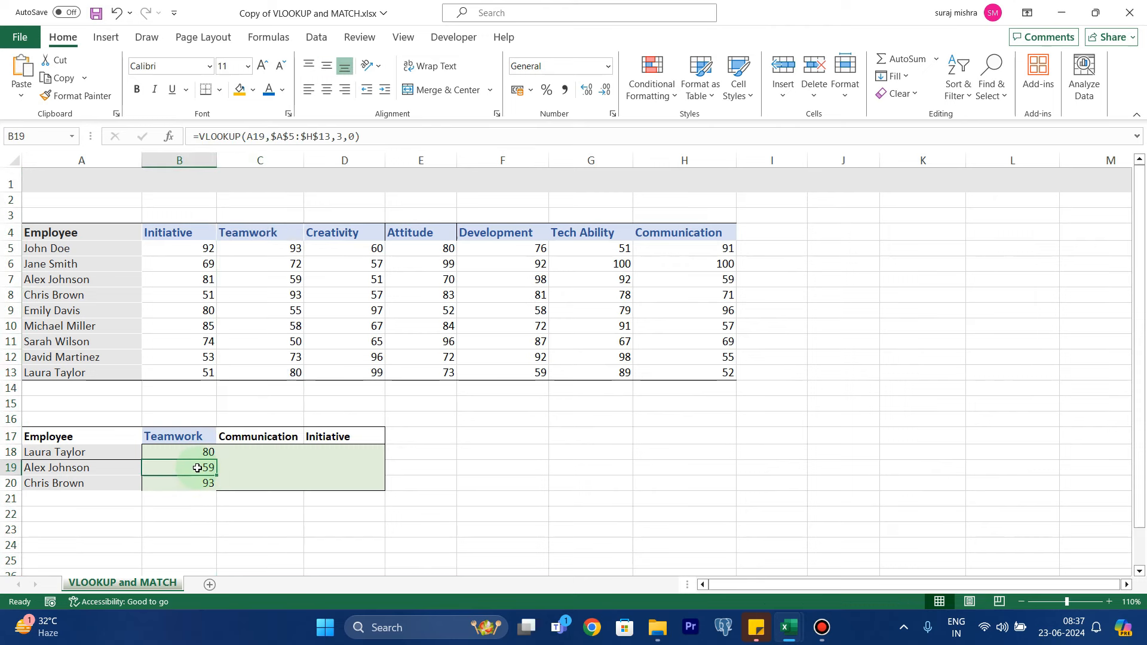
{"action": "type", "text": "=ind"}
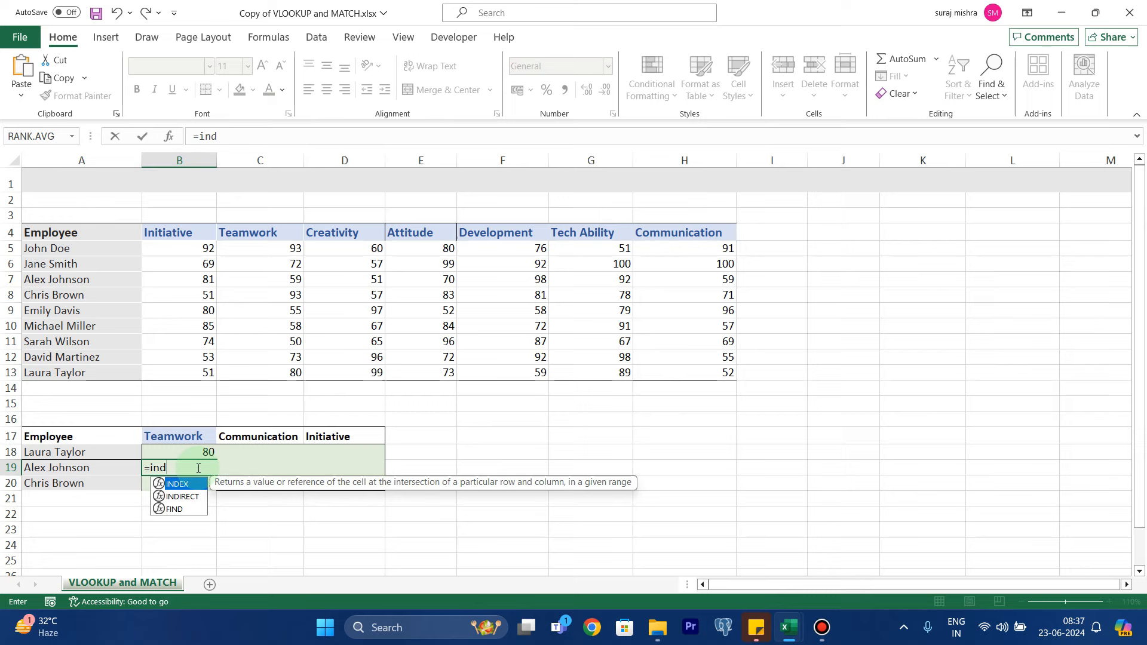
{"action": "key", "text": "Tab"}
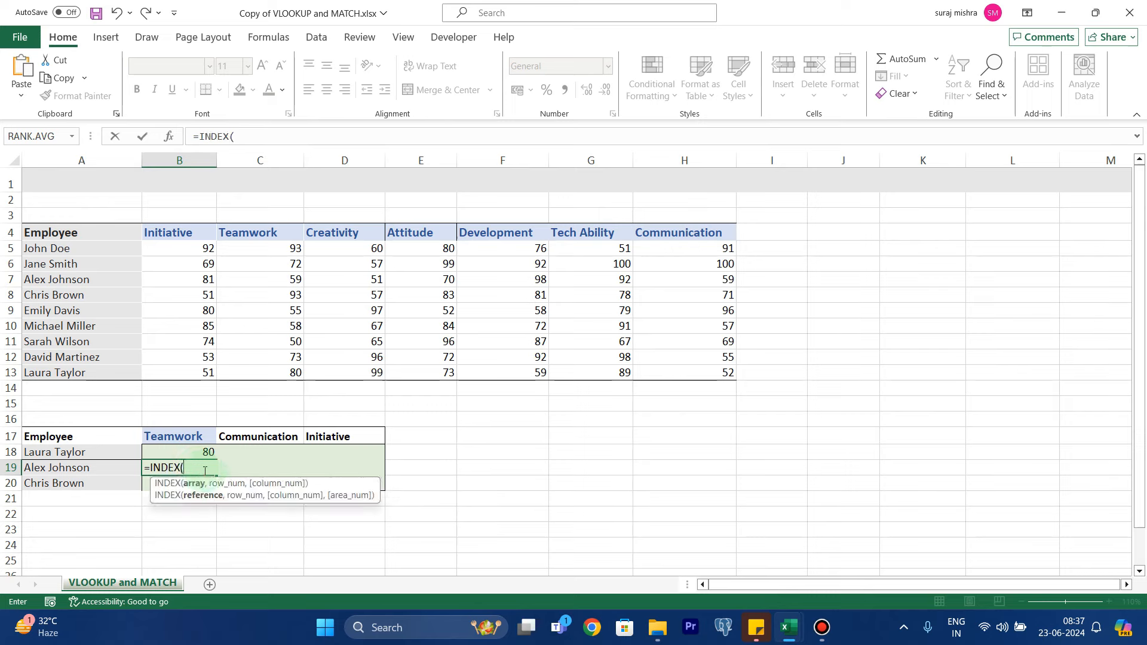
{"action": "left_click_drag", "start_coordinate": [281, 248], "coordinate": [283, 376]}
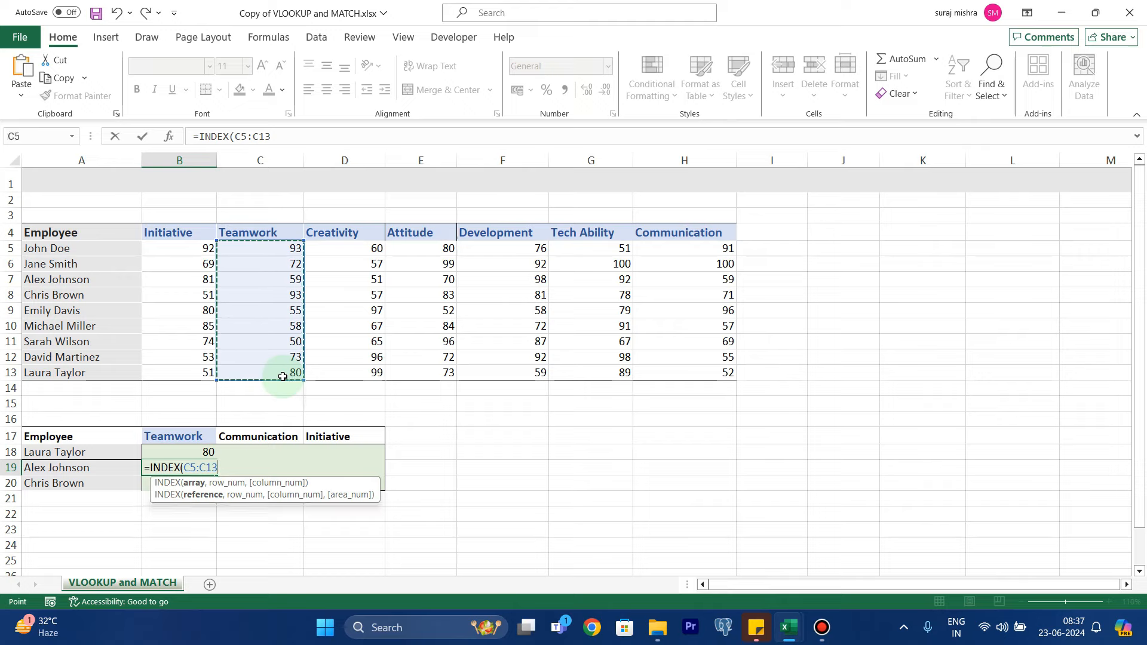
{"action": "type", "text": ",mat"}
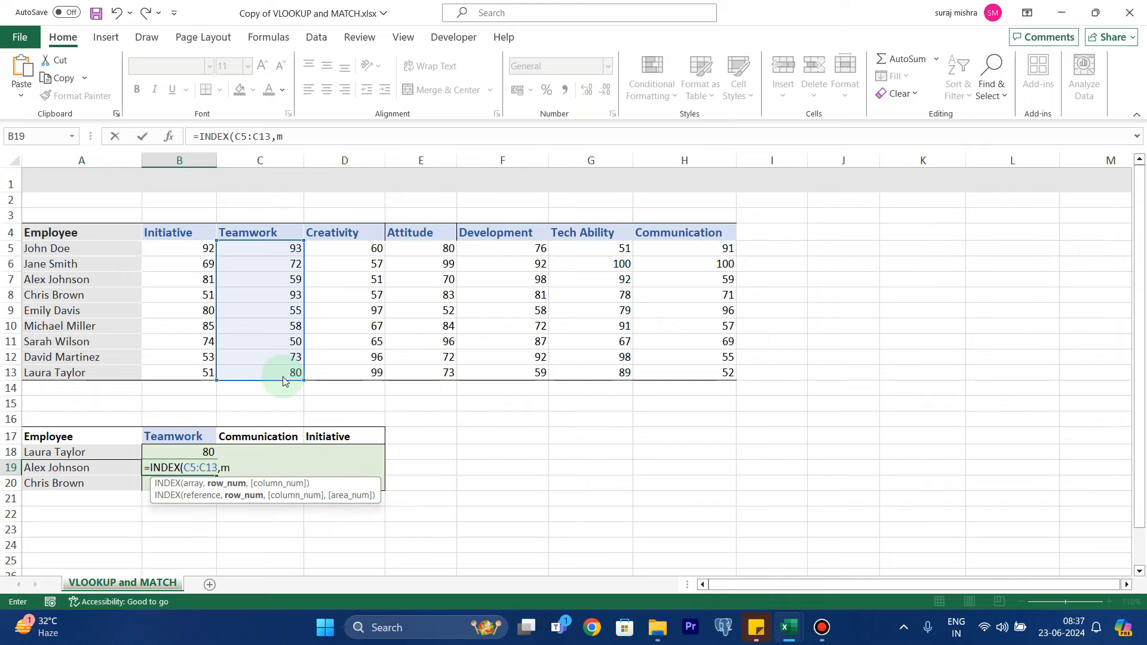
{"action": "key", "text": "Tab"}
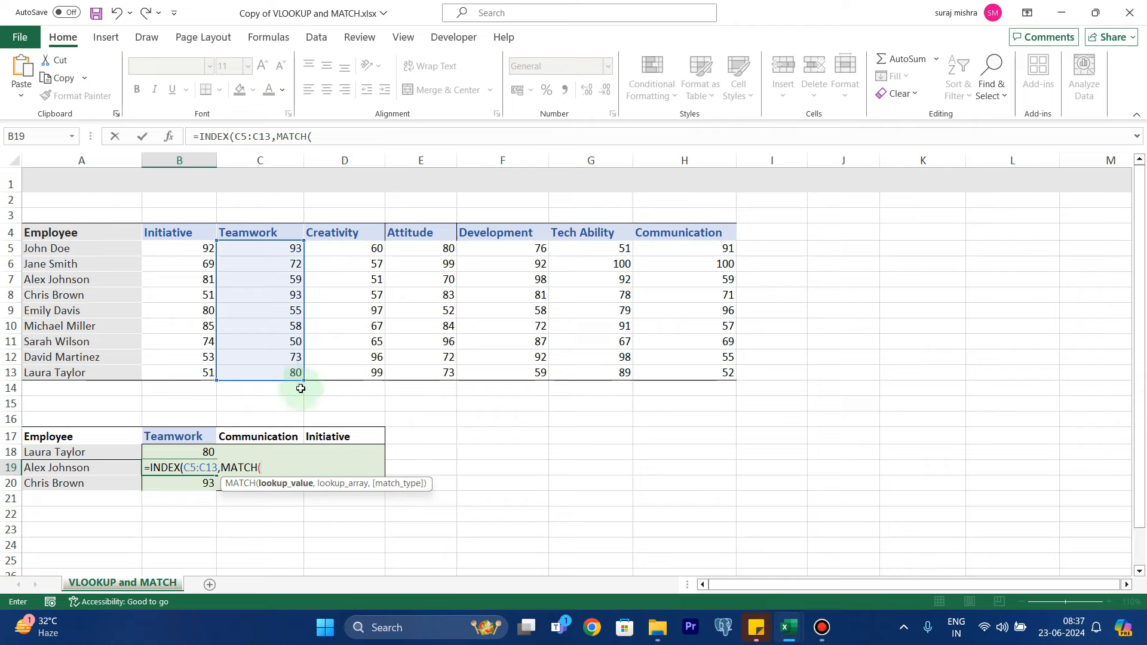
{"action": "left_click", "coordinate": [79, 466]}
{"action": "type", "text": ","}
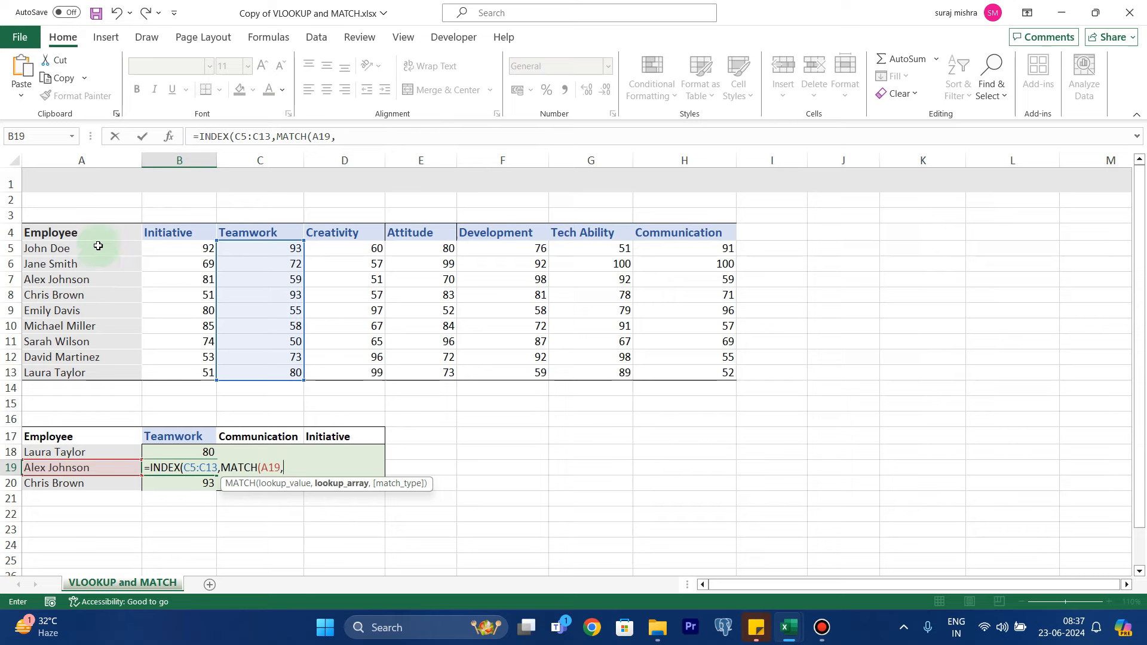
{"action": "left_click_drag", "start_coordinate": [99, 245], "coordinate": [91, 371]}
{"action": "type", "text": ","}
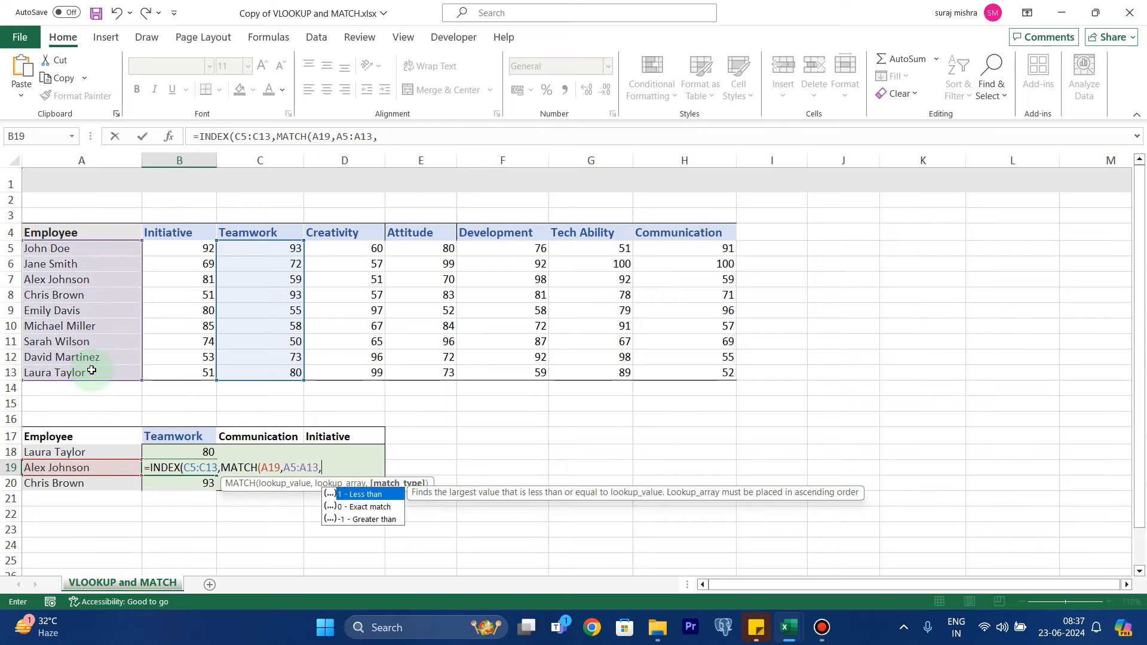
{"action": "type", "text": "0)"}
{"action": "key", "text": "Return"}
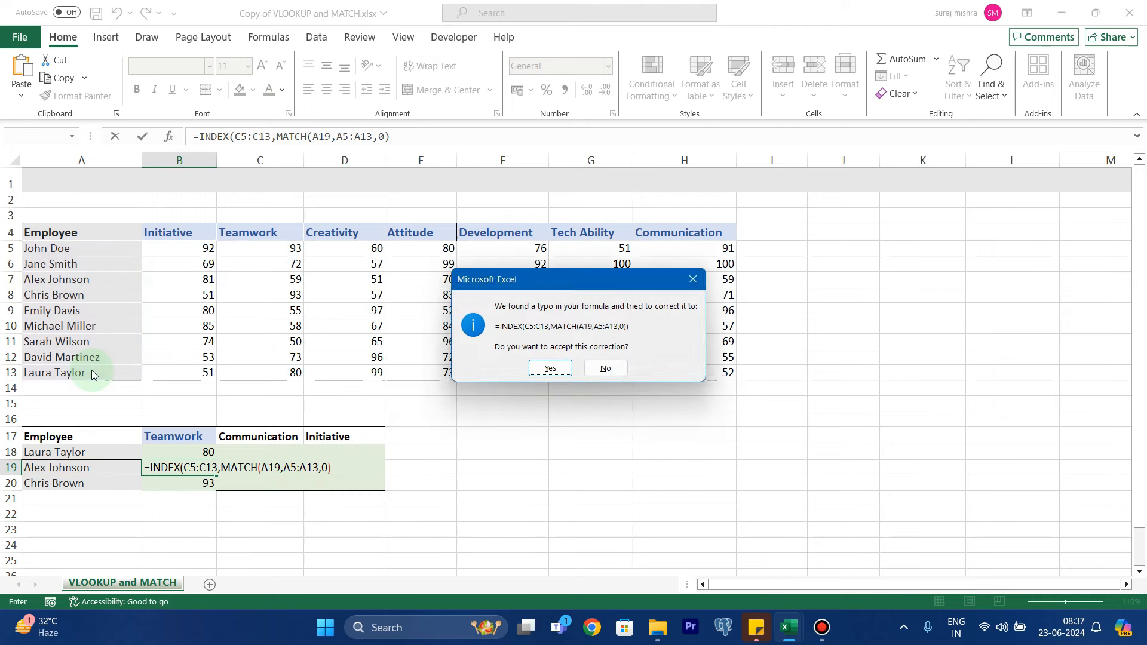
{"action": "key", "text": "Return"}
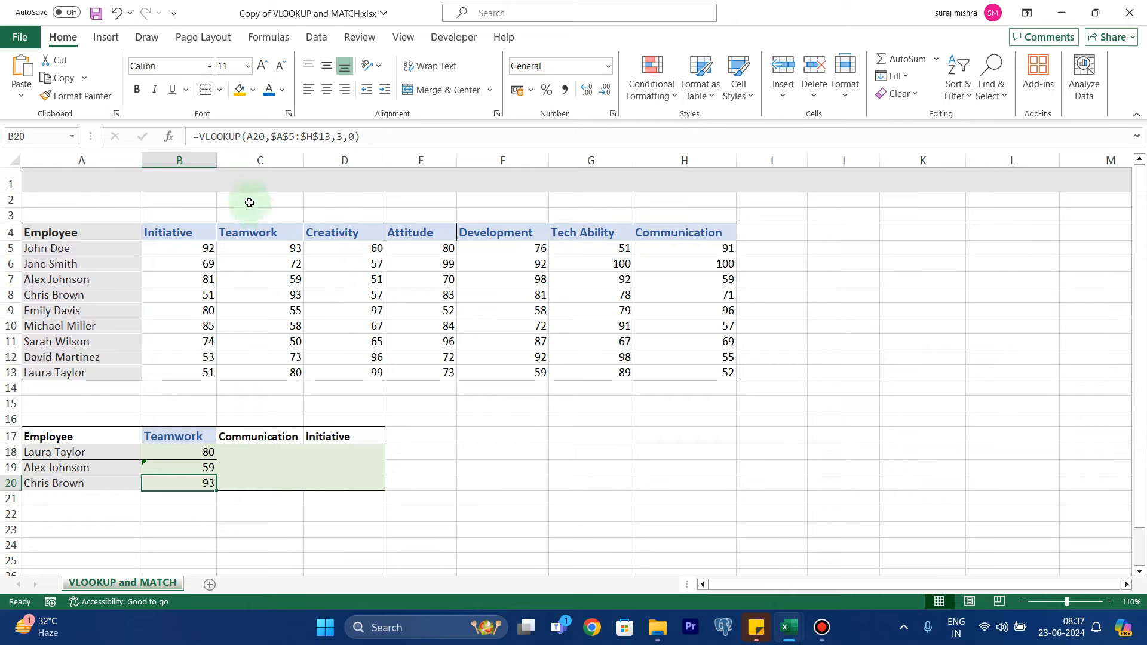
- Insert a blank column before the Teamwork scores and compare the formulas in B18 and B19
{"action": "left_click", "coordinate": [199, 469]}
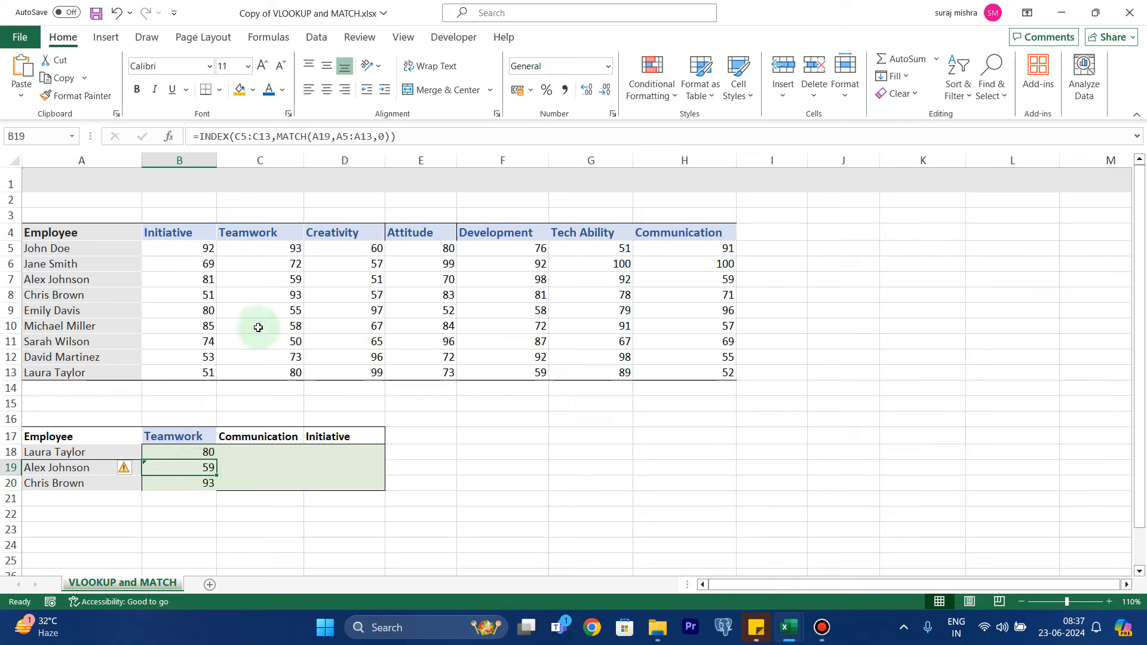
{"action": "left_click", "coordinate": [229, 161]}
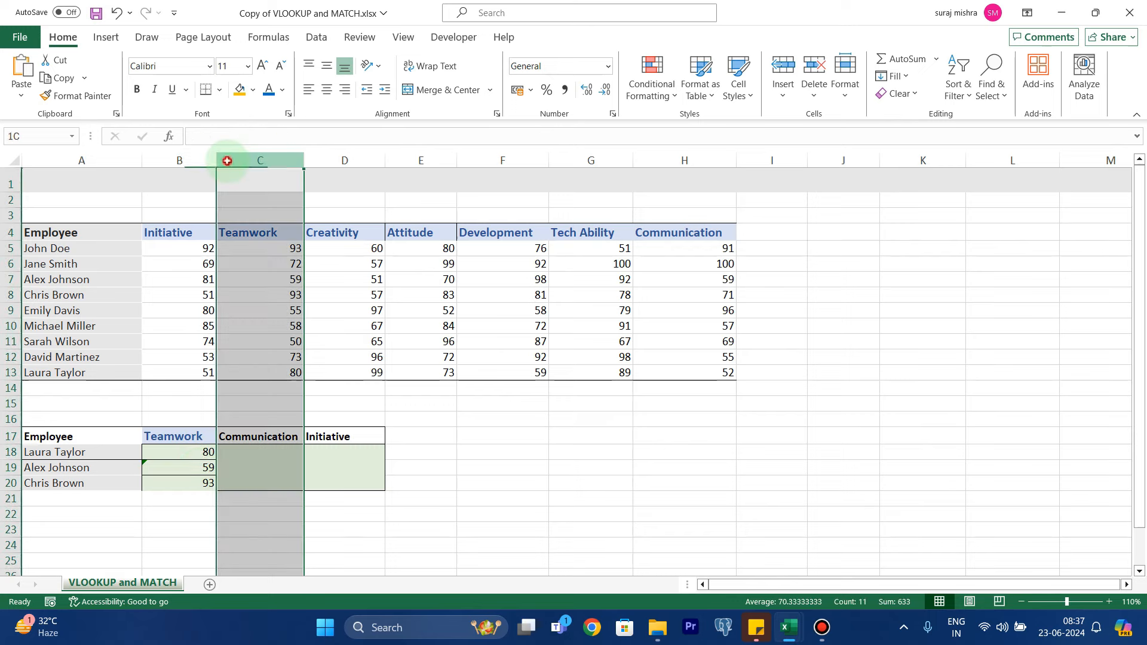
{"action": "right_click", "coordinate": [227, 161]}
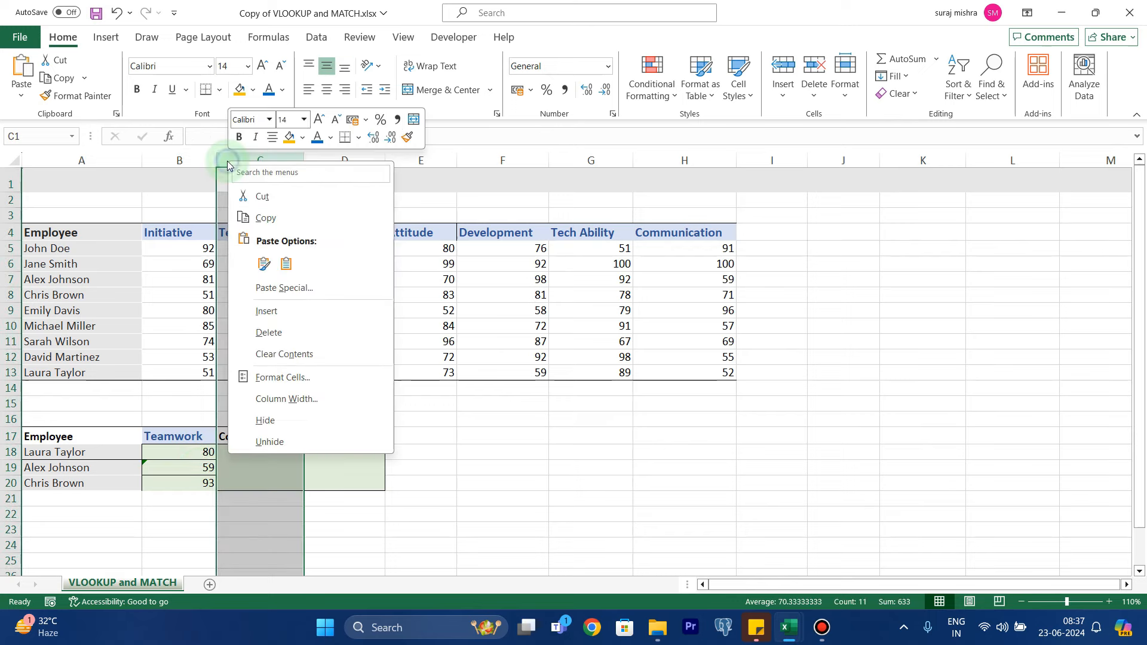
{"action": "left_click", "coordinate": [280, 307]}
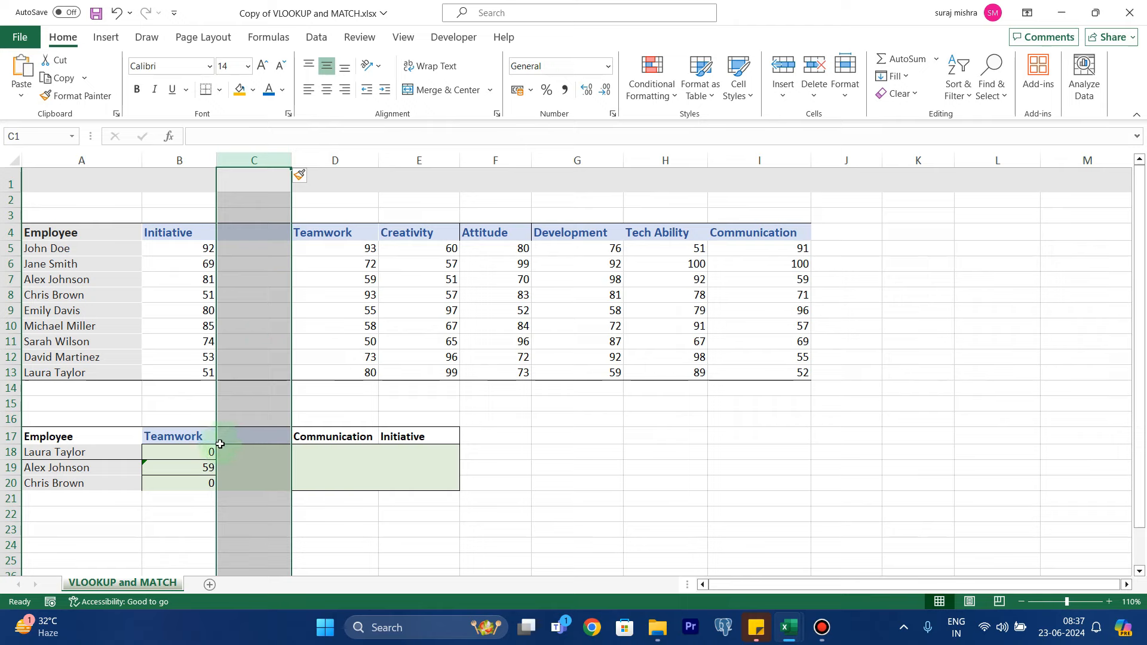
{"action": "left_click", "coordinate": [197, 453]}
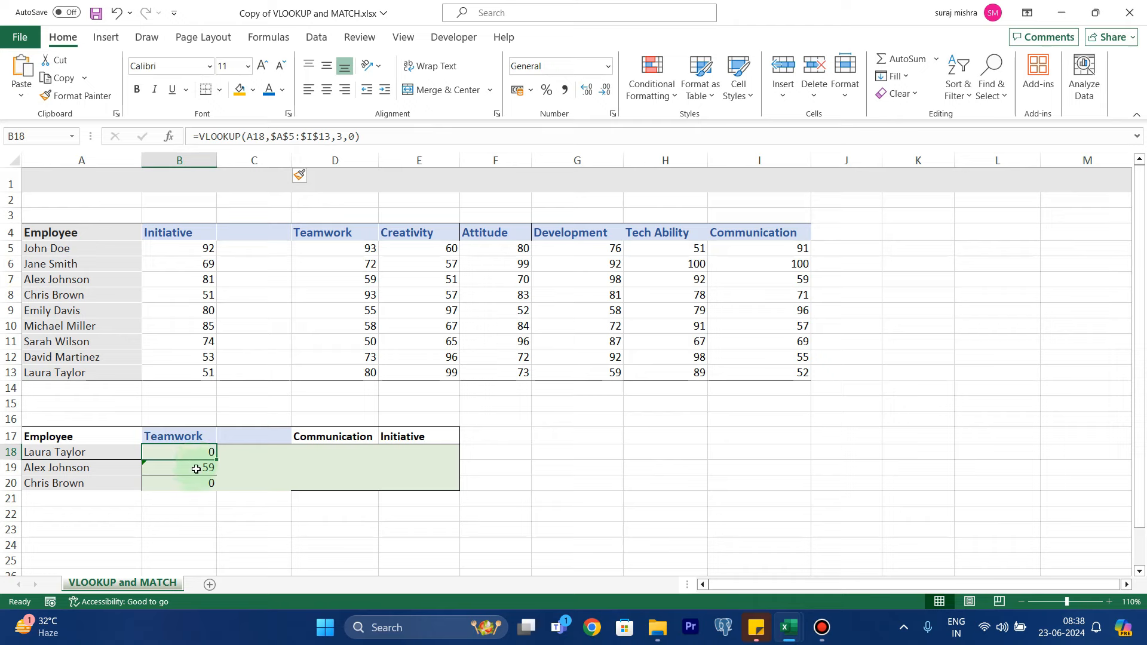
{"action": "left_click", "coordinate": [196, 471]}
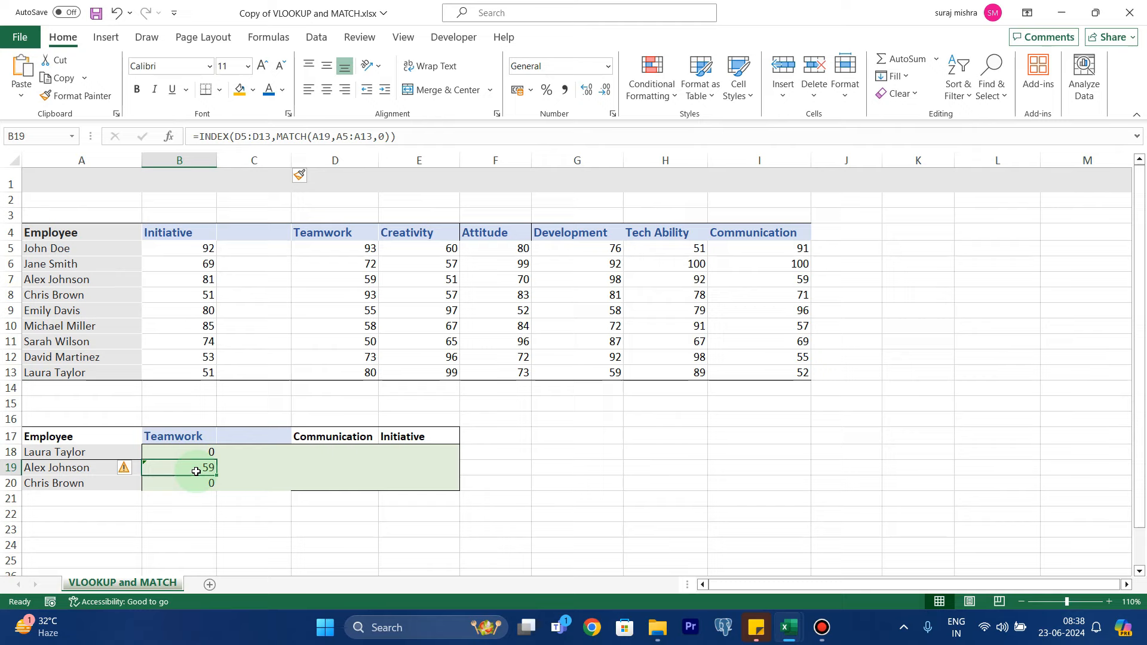
- Switch to the workbook "Copy of INDEX MATCH and XLOOKUP.xlsx" and look over its app table
{"action": "mouse_move", "coordinate": [788, 627]}
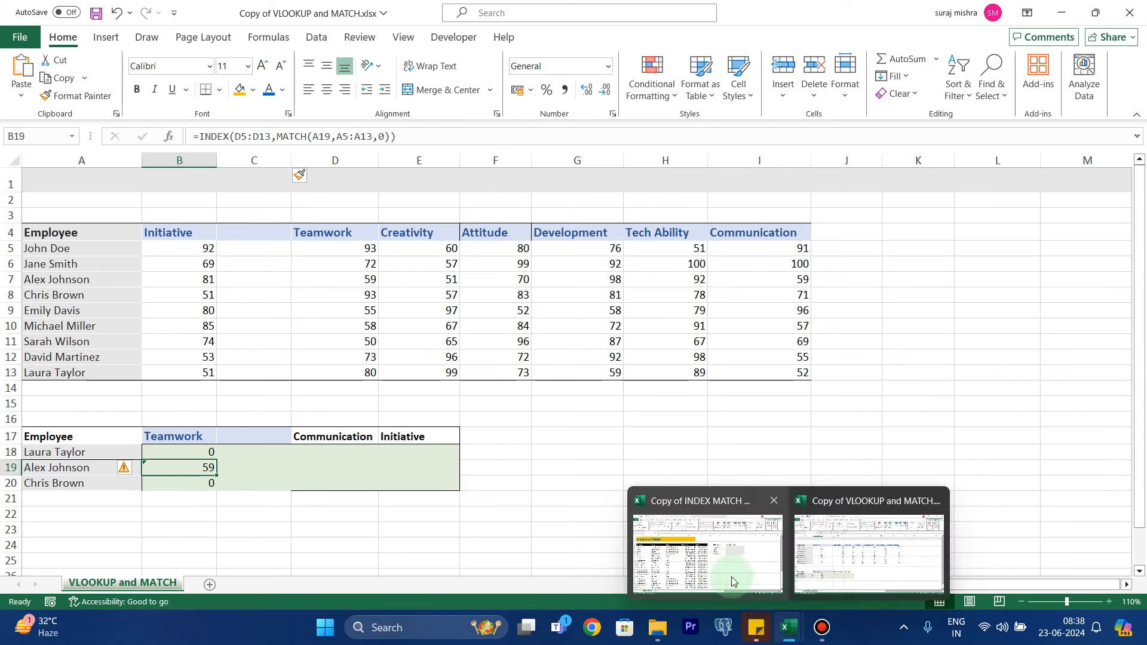
{"action": "left_click", "coordinate": [733, 582]}
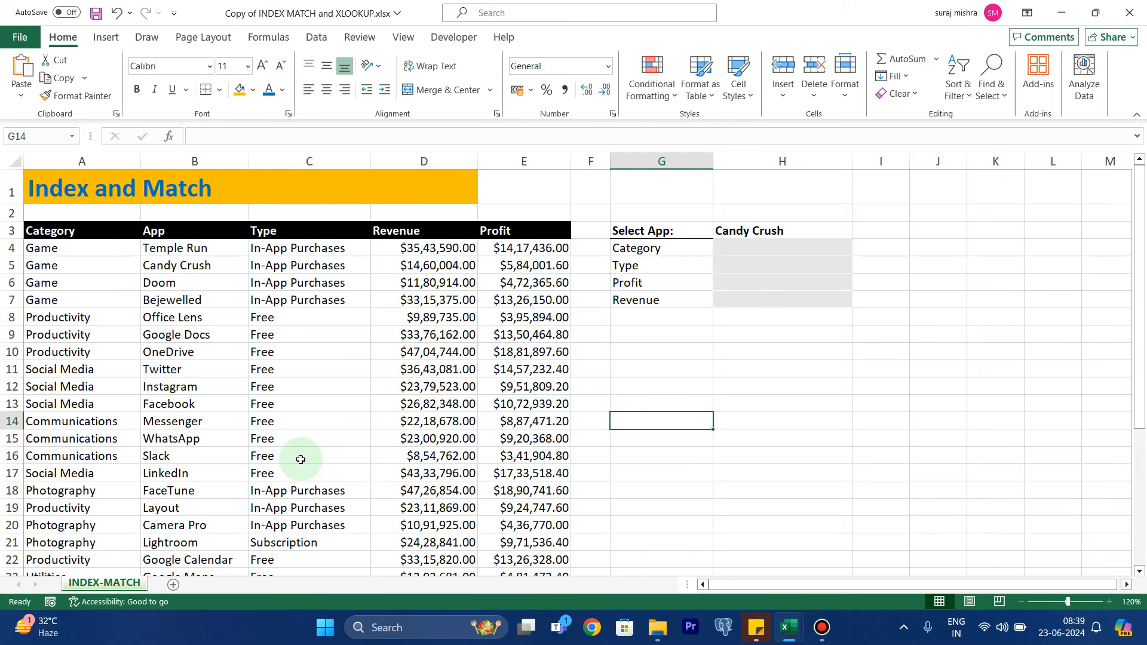
{"action": "scroll", "coordinate": [301, 459], "scroll_direction": "down", "scroll_amount": 1}
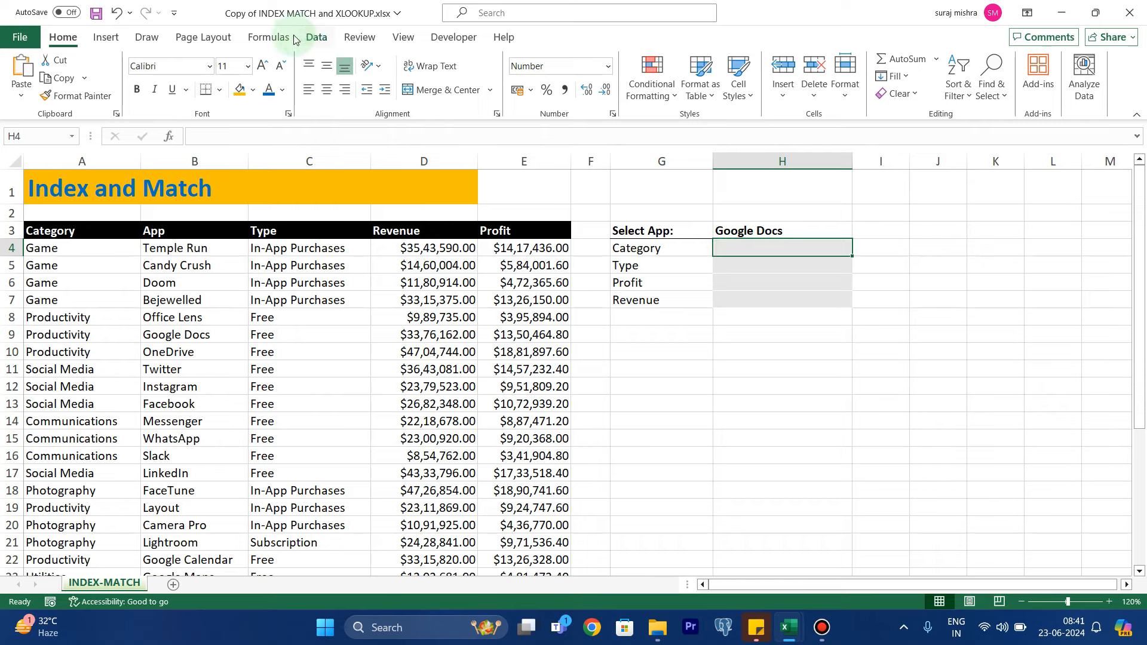
- Find the INDEX and MATCH functions in the Lookup & Reference function list and read MATCH's description
{"action": "left_click", "coordinate": [270, 37]}
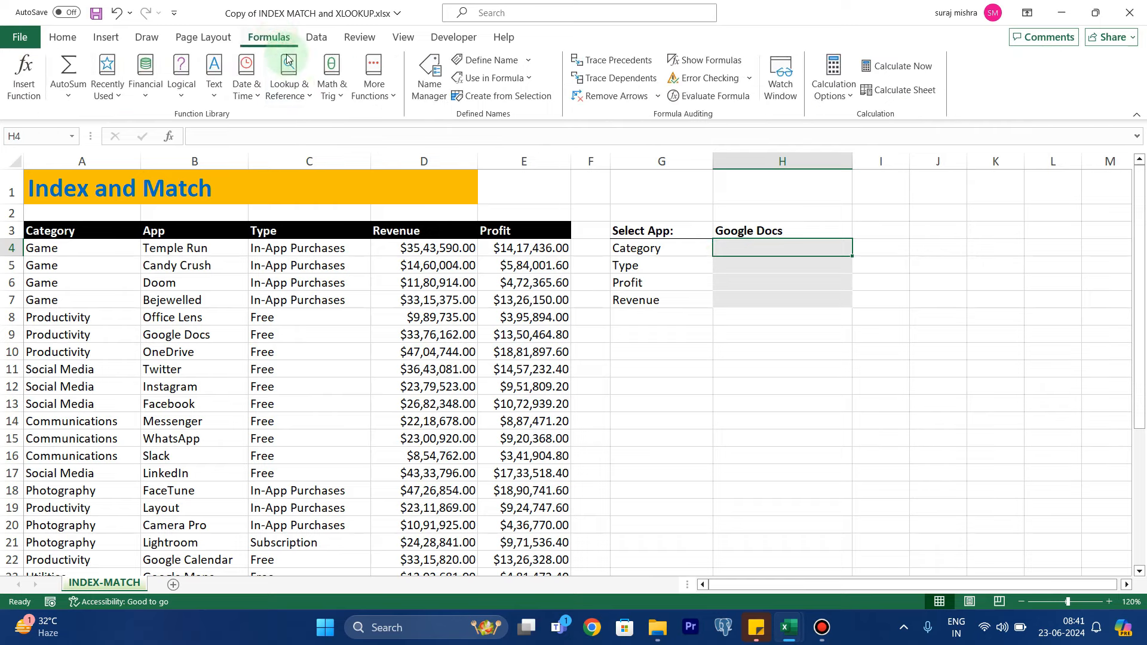
{"action": "left_click", "coordinate": [295, 97]}
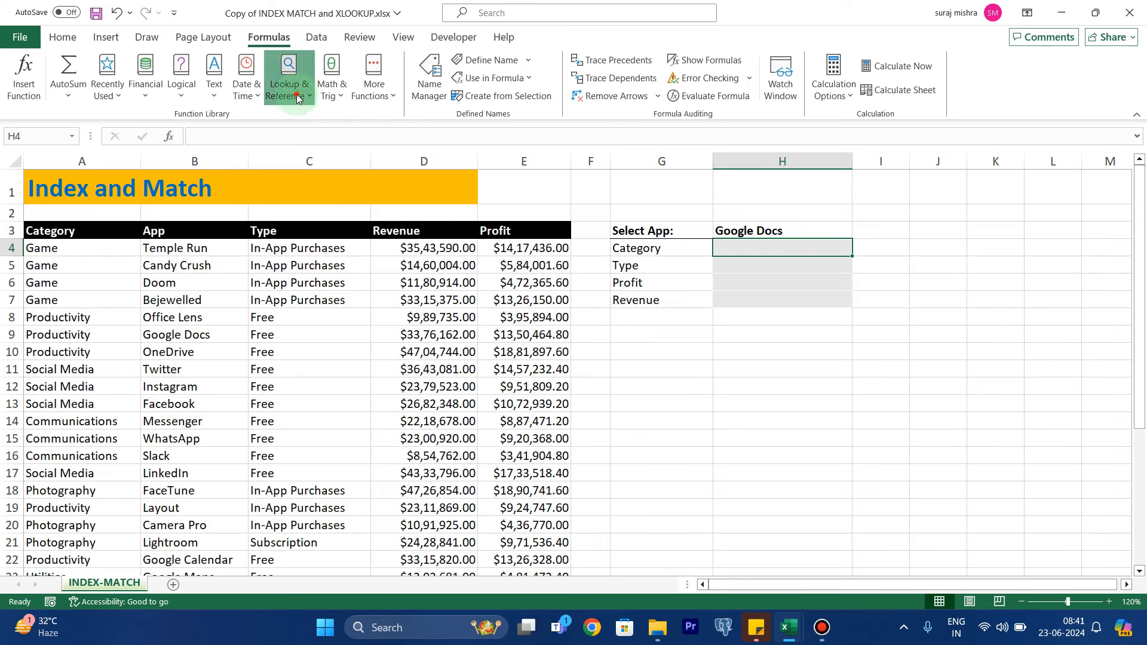
{"action": "scroll", "coordinate": [322, 303], "scroll_direction": "down", "scroll_amount": 3}
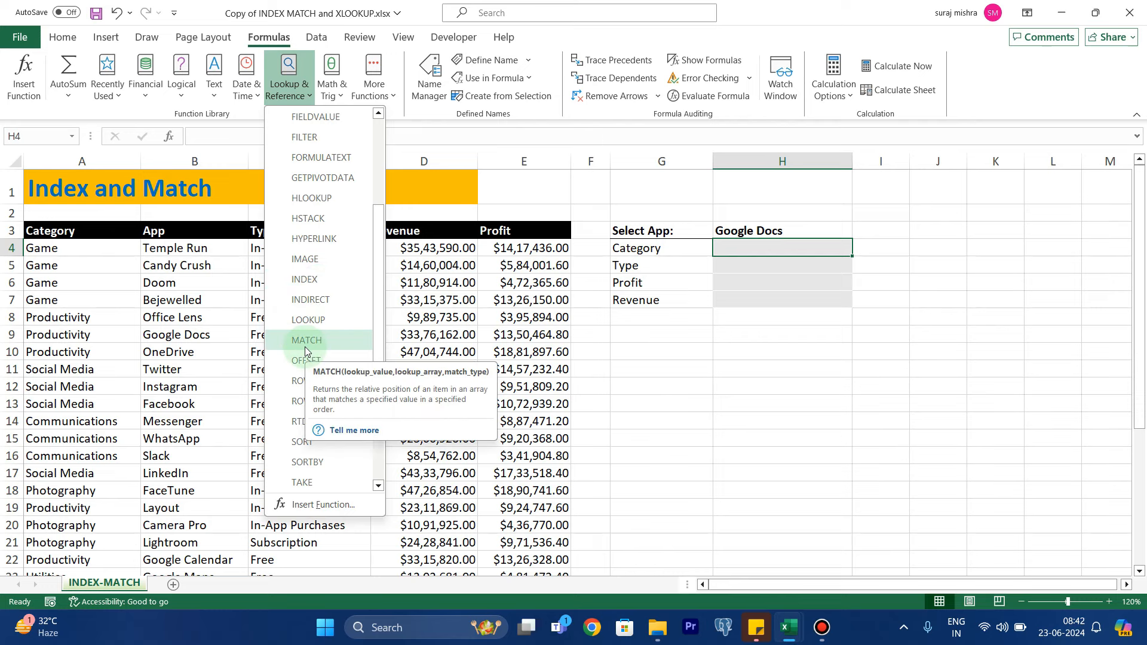
- Enter the formula =INDEX(A4:A32,6) in H4 for the app's Category
{"action": "left_click", "coordinate": [736, 246]}
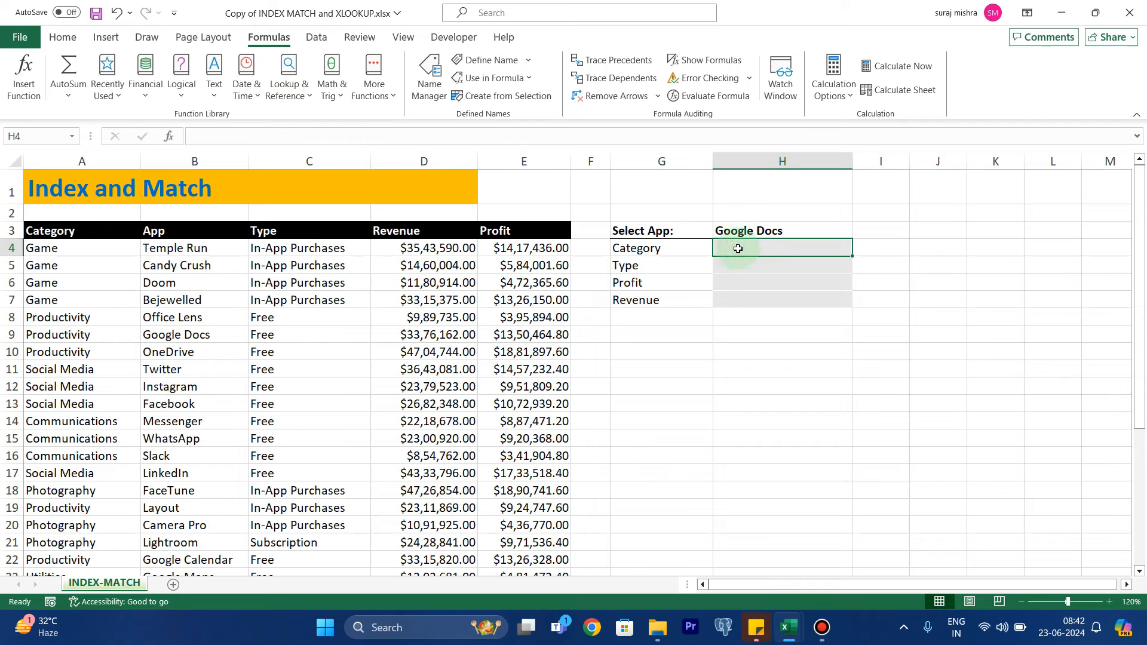
{"action": "type", "text": "=inde"}
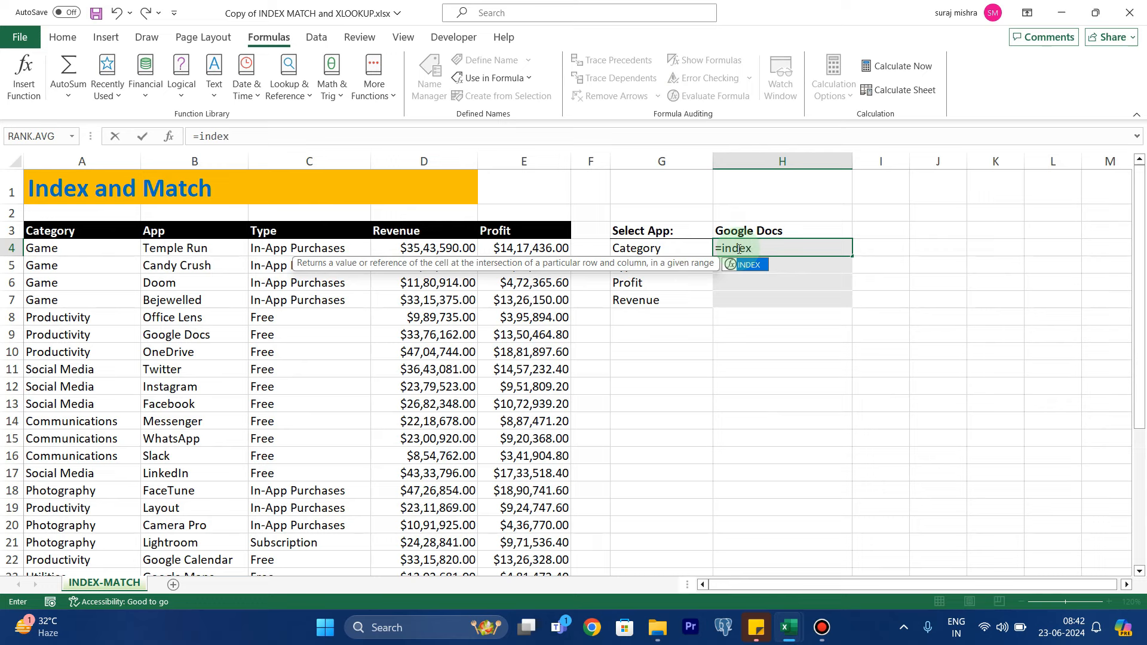
{"action": "type", "text": "x"}
{"action": "key", "text": "Tab"}
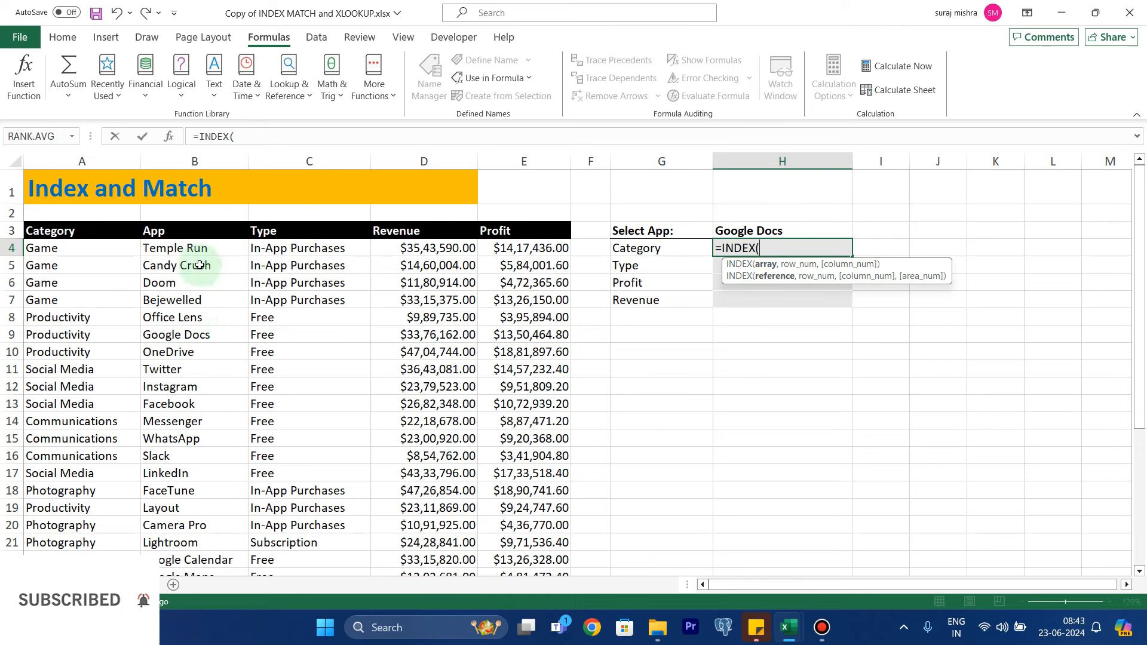
{"action": "left_click_drag", "start_coordinate": [71, 253], "coordinate": [93, 560]}
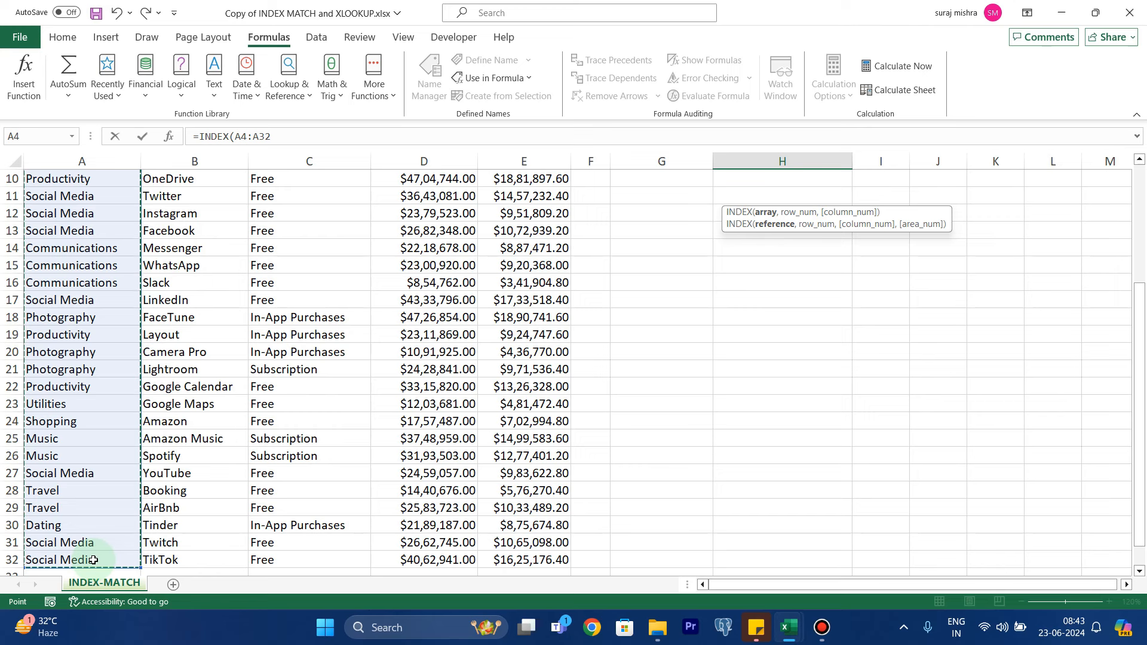
{"action": "scroll", "coordinate": [93, 553], "scroll_direction": "up", "scroll_amount": 3}
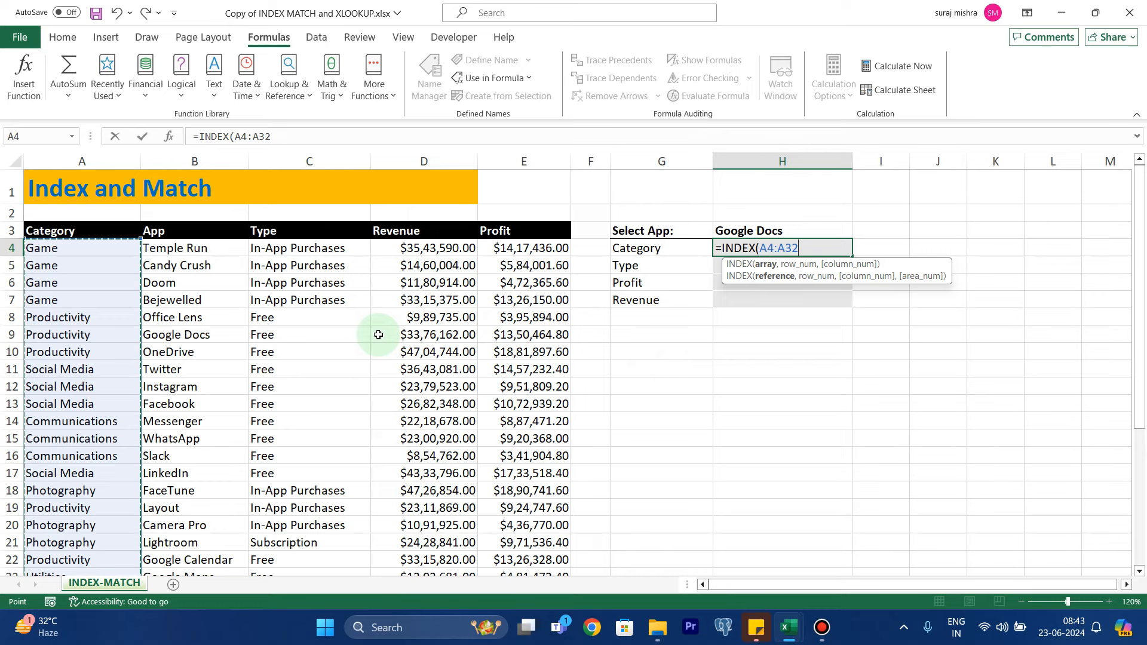
{"action": "type", "text": ","}
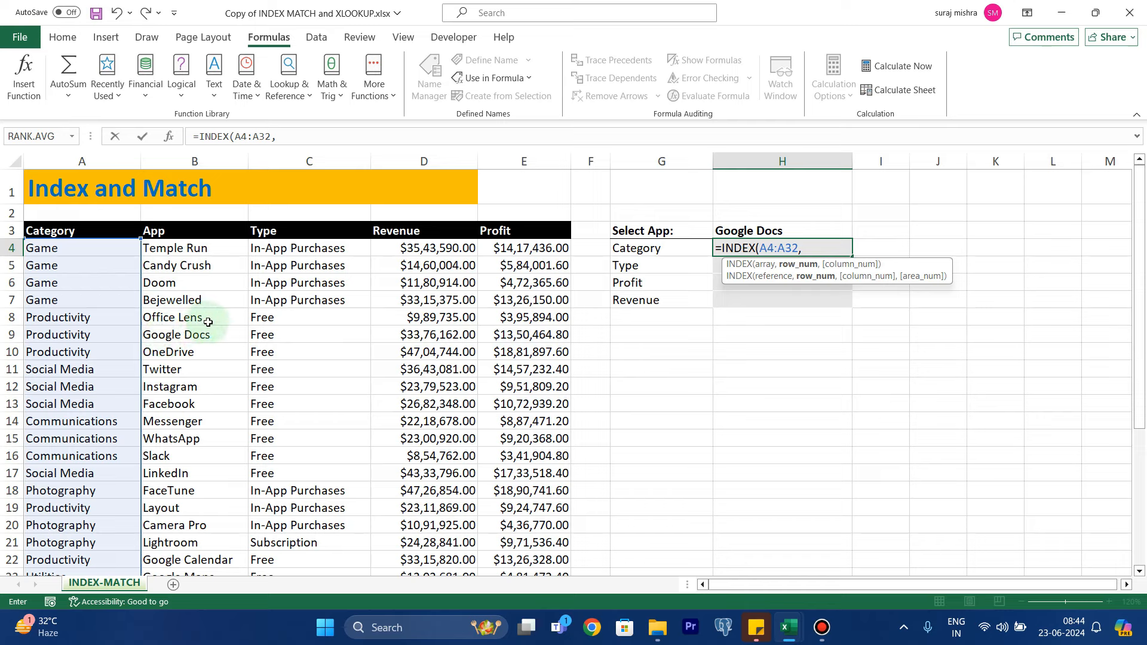
{"action": "type", "text": "6"}
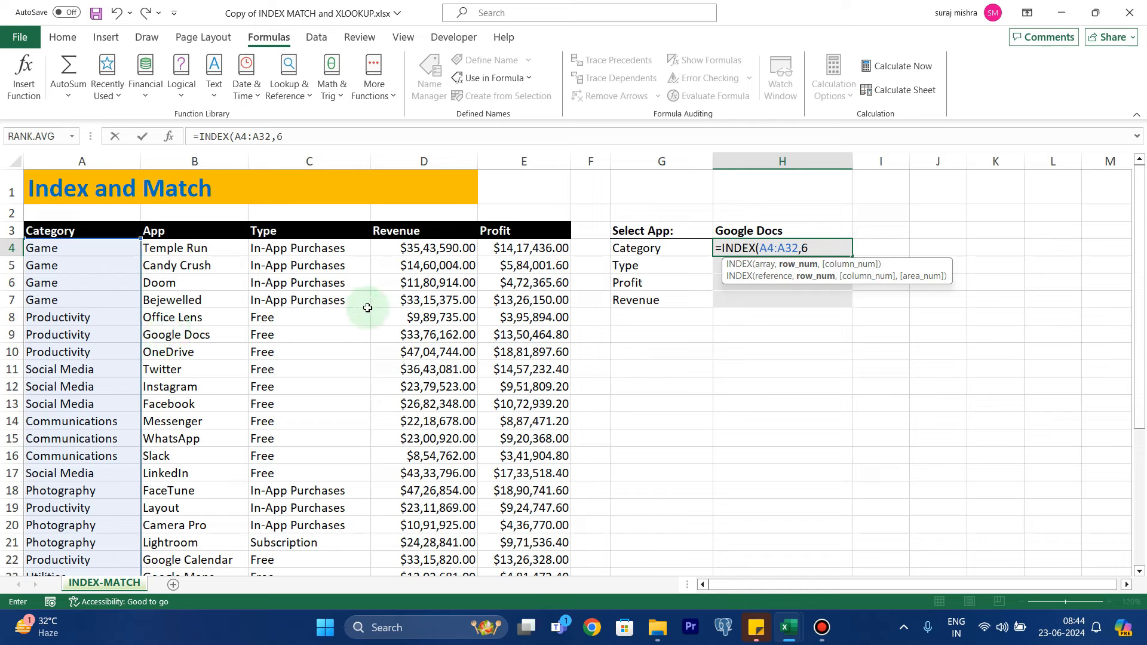
{"action": "type", "text": ")"}
{"action": "key", "text": "Return"}
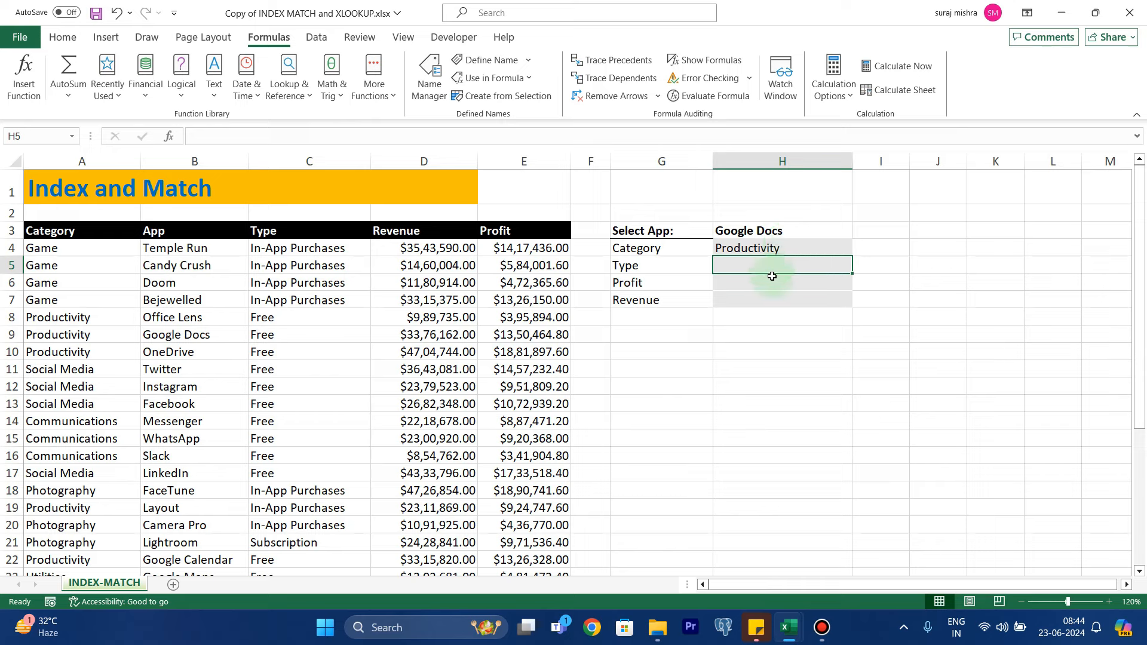
- Replace the row number in H4's INDEX formula with MATCH(H3,App,0), using the app names in B4:B32 as the lookup array
{"action": "double_click", "coordinate": [811, 249]}
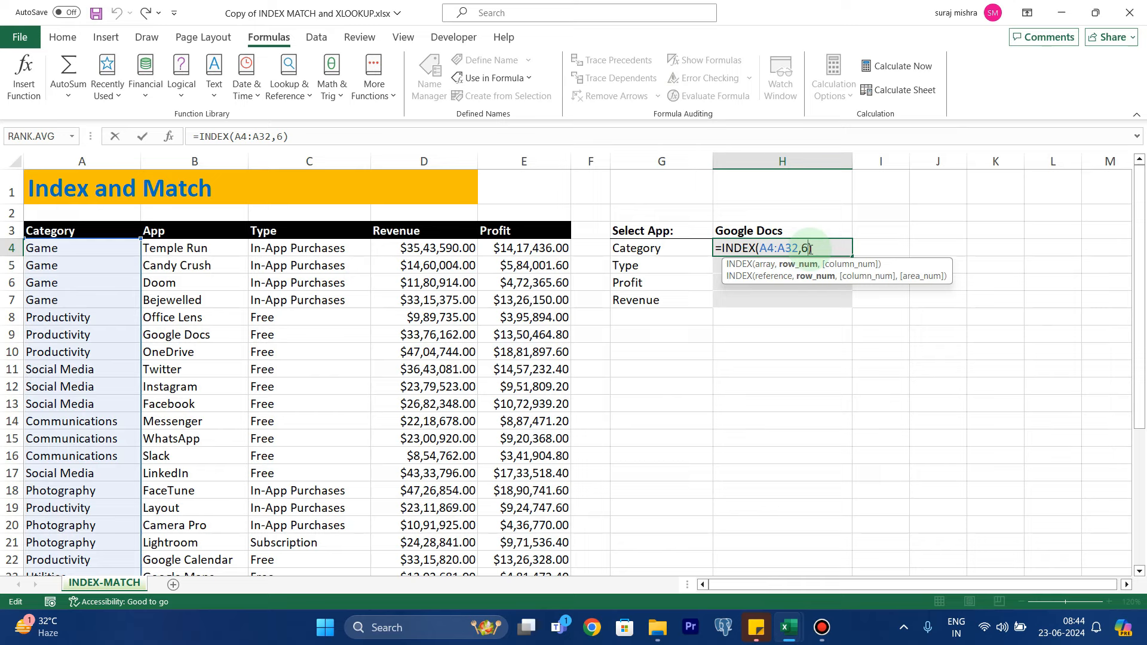
{"action": "key", "text": "BackSpace"}
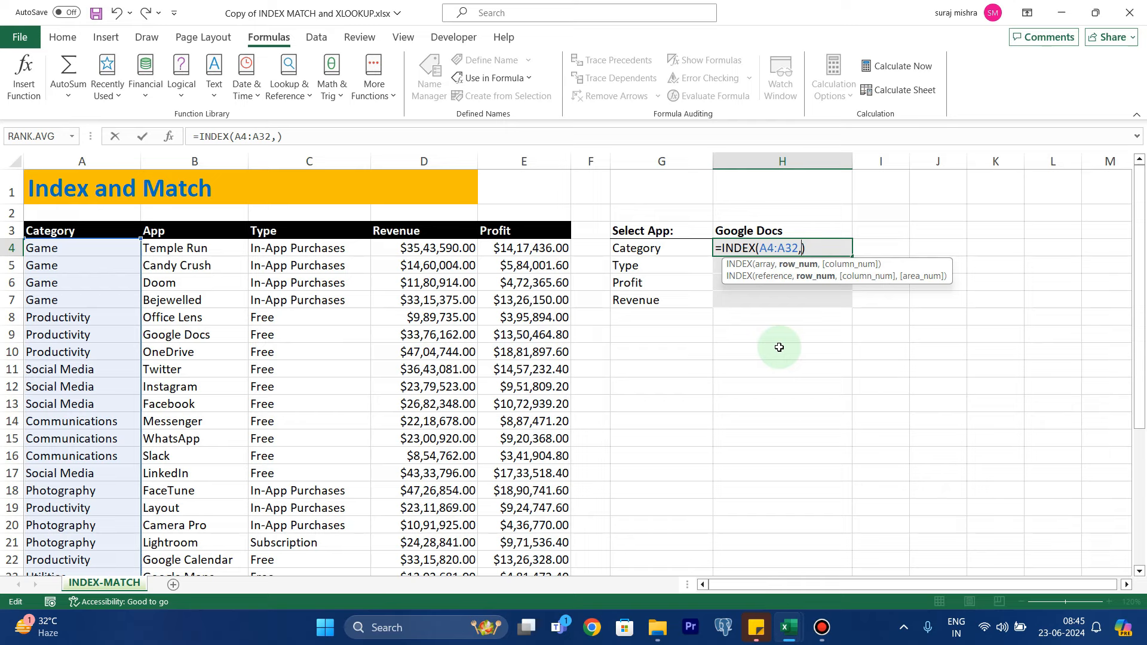
{"action": "type", "text": "match"}
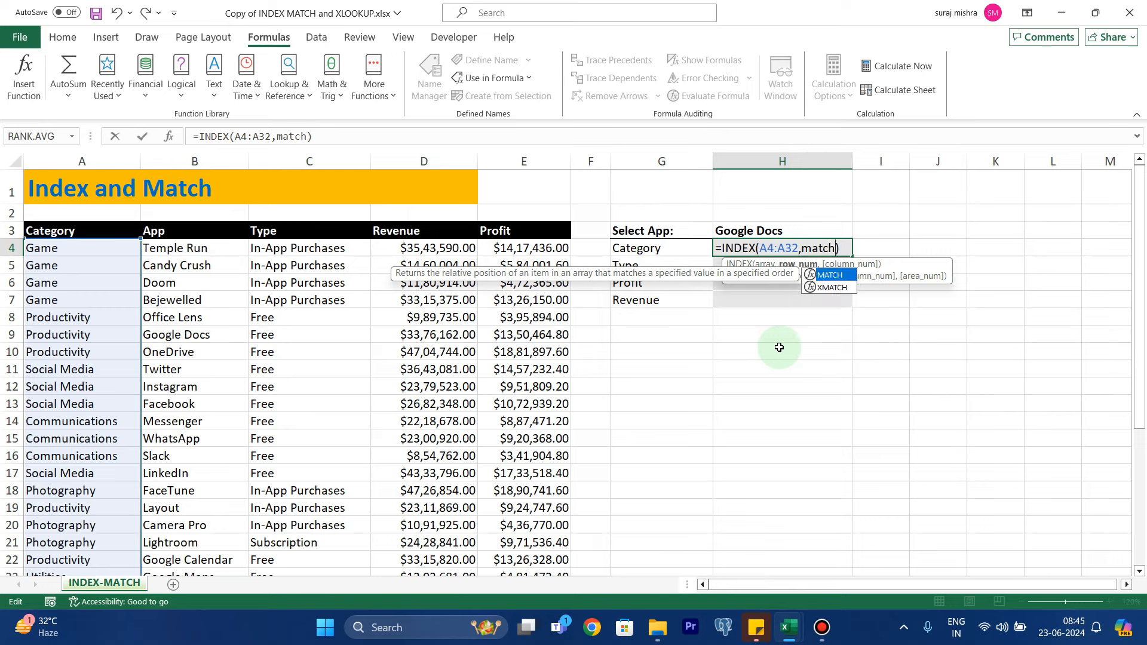
{"action": "key", "text": "Tab"}
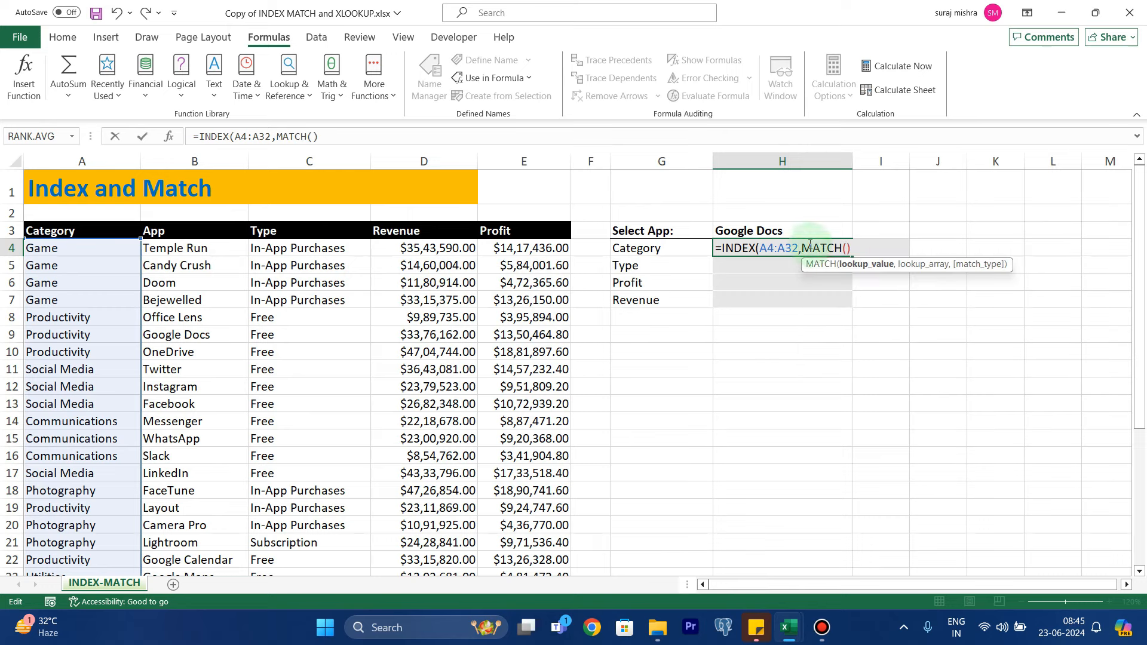
{"action": "left_click", "coordinate": [773, 227]}
{"action": "type", "text": ","}
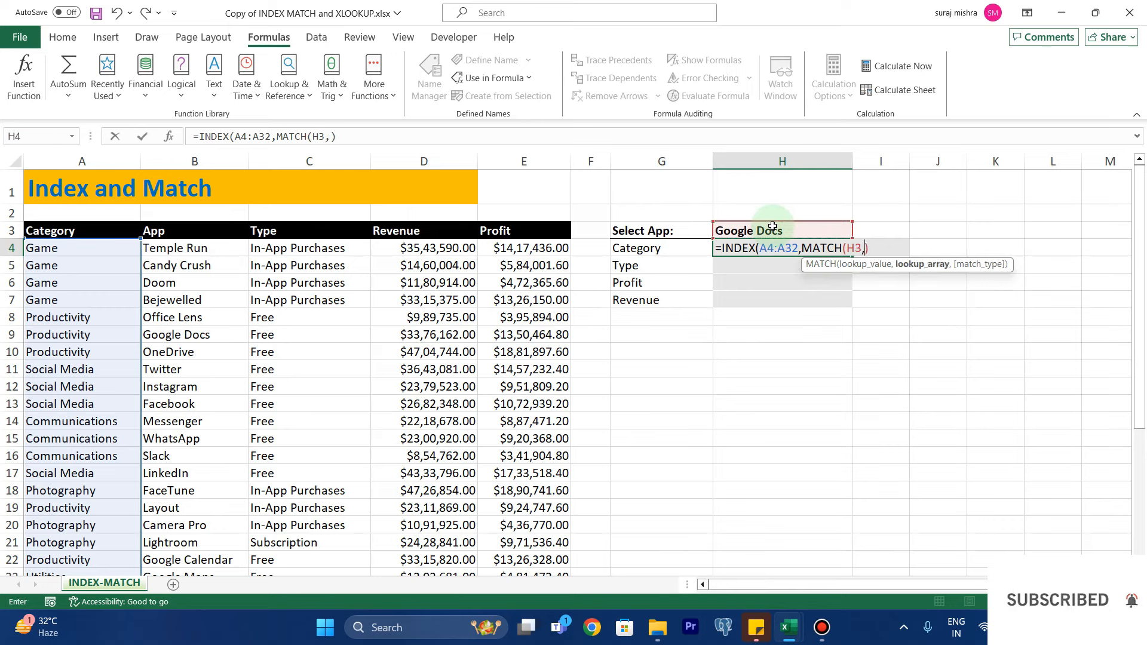
{"action": "left_click", "coordinate": [209, 249]}
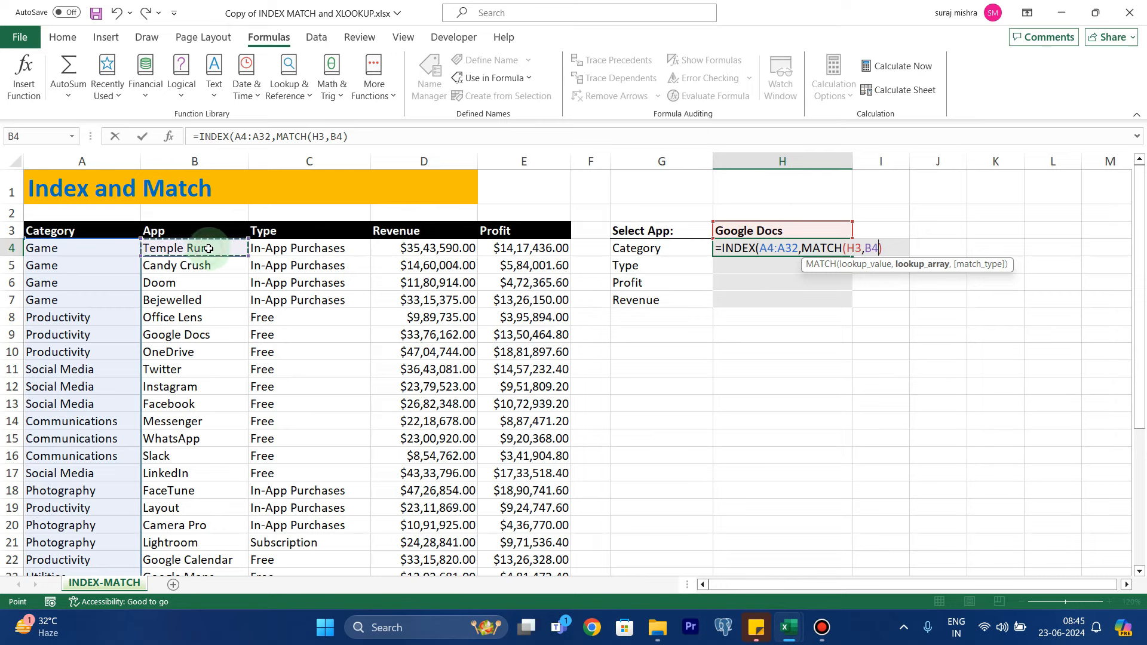
{"action": "left_click_drag", "start_coordinate": [208, 248], "coordinate": [232, 546]}
{"action": "type", "text": ","}
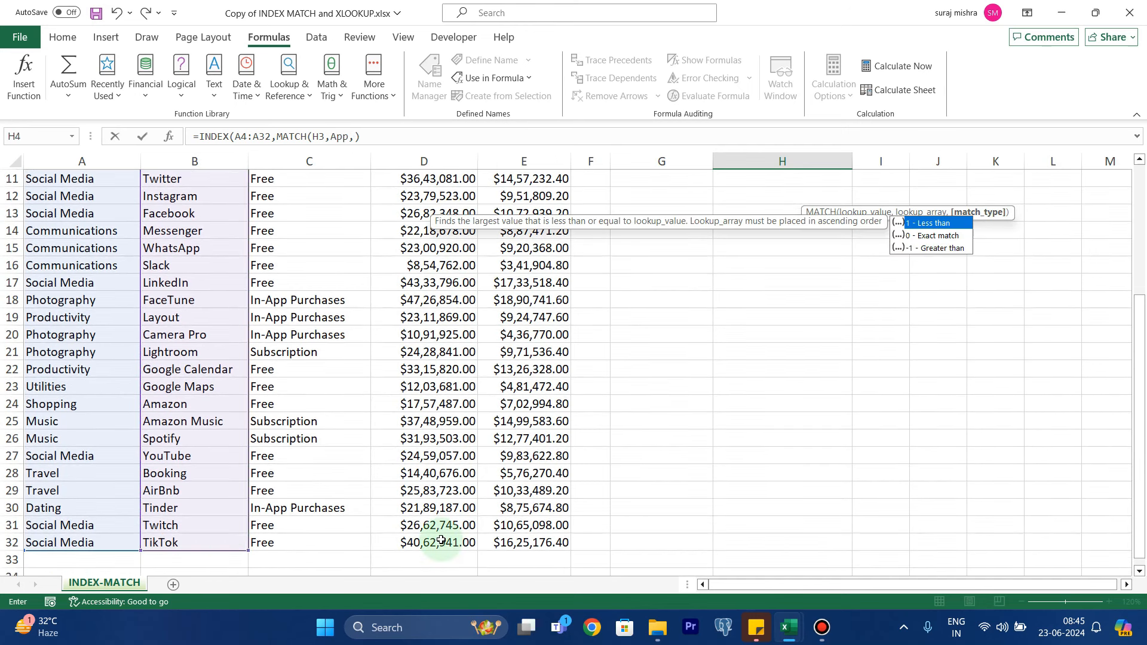
{"action": "type", "text": "0))"}
{"action": "scroll", "coordinate": [546, 544], "scroll_direction": "up", "scroll_amount": 4}
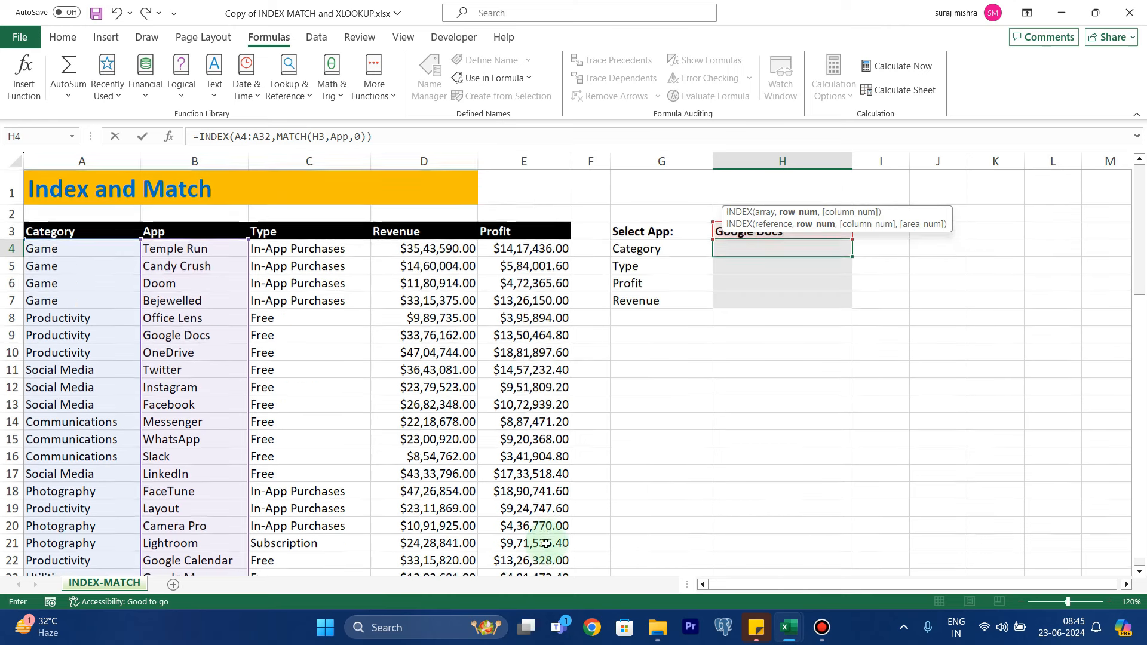
{"action": "key", "text": "Return"}
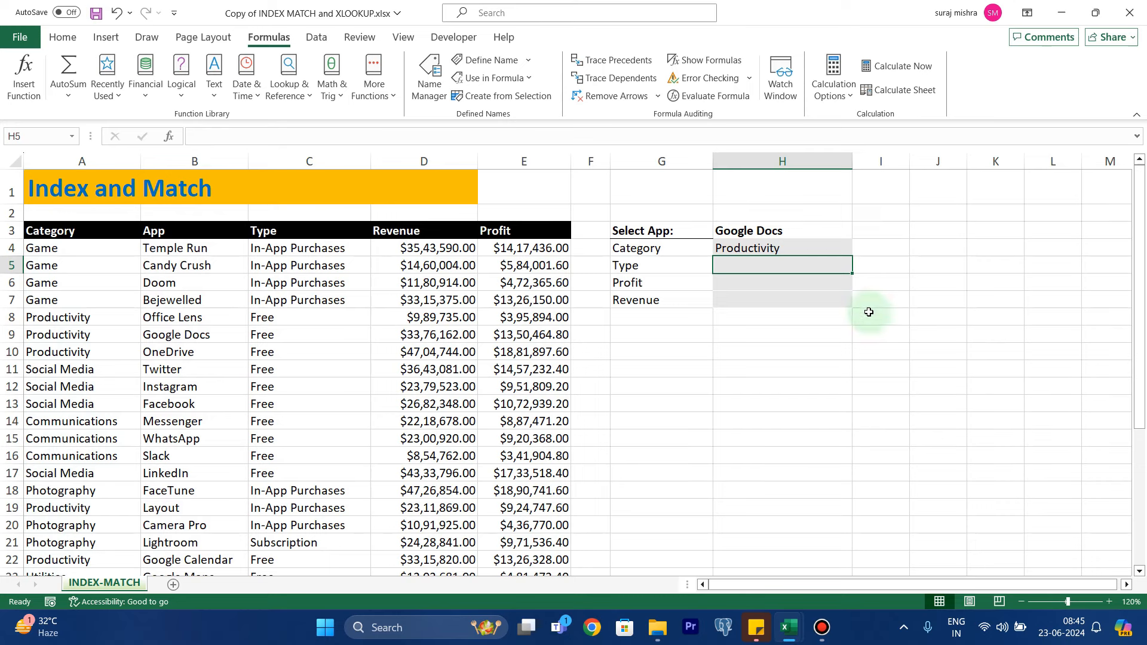
- Test the Category lookup by setting the selected app in H3 to OneDrive and to Facebook
{"action": "left_click", "coordinate": [824, 235]}
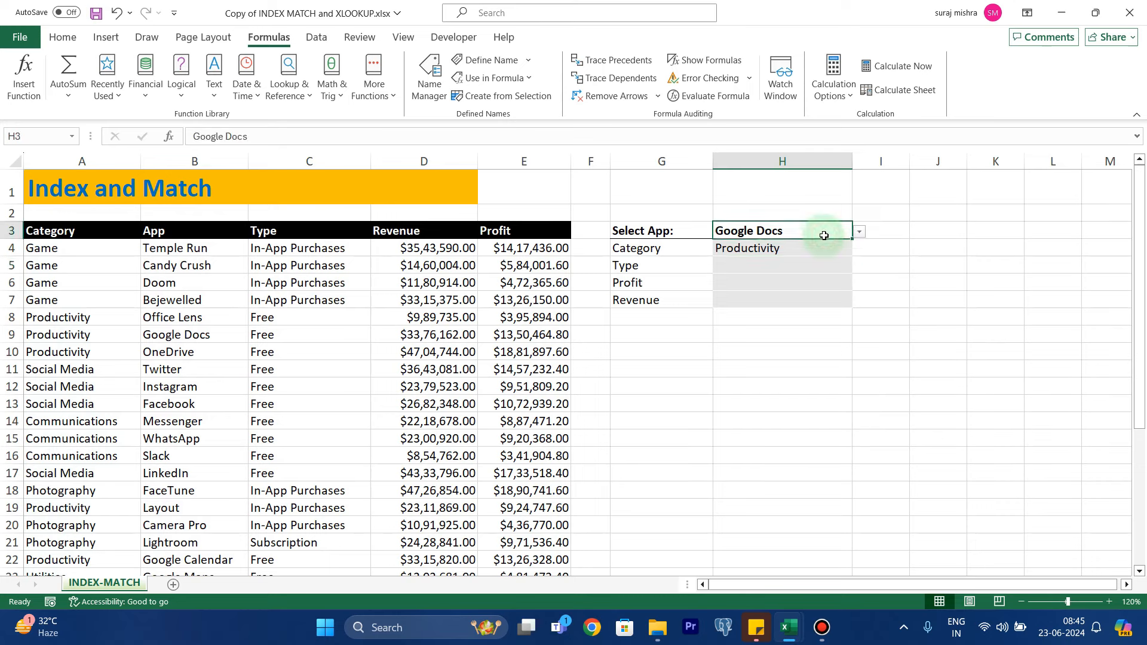
{"action": "left_click", "coordinate": [863, 232]}
{"action": "left_click", "coordinate": [831, 233]}
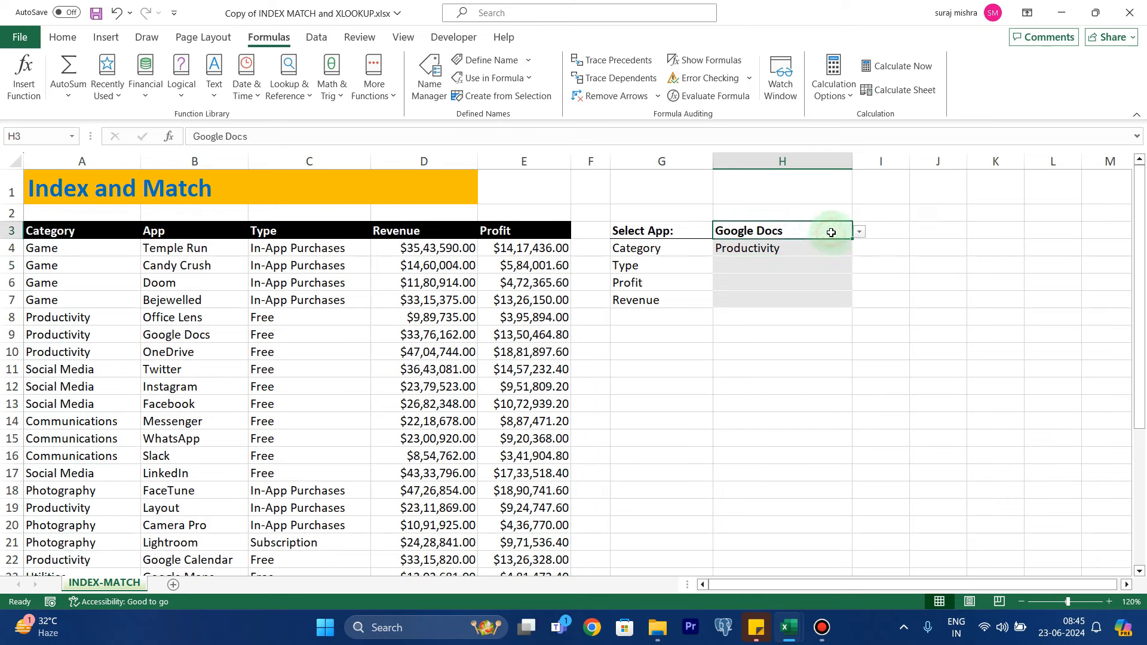
{"action": "left_click", "coordinate": [858, 233]}
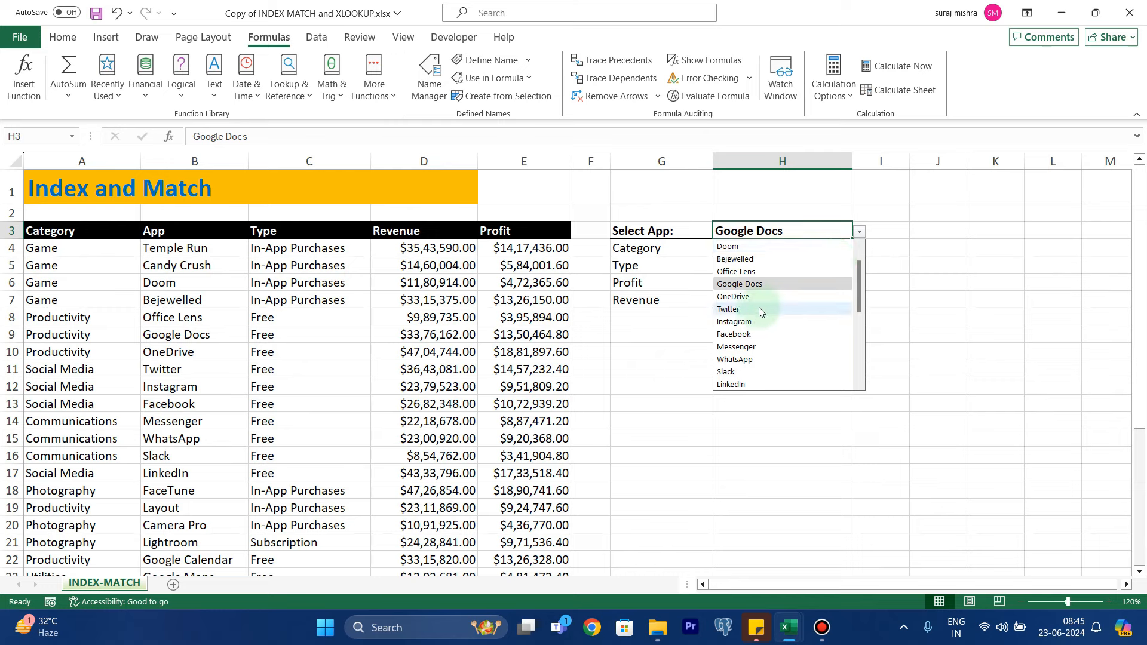
{"action": "left_click", "coordinate": [743, 297]}
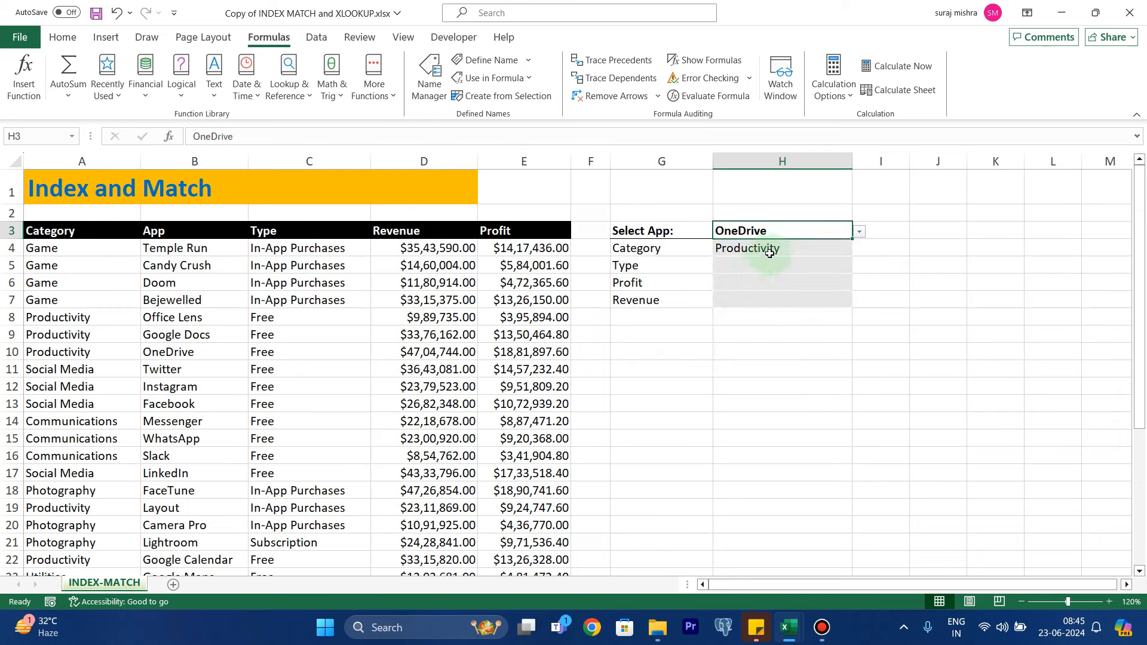
{"action": "left_click", "coordinate": [859, 232]}
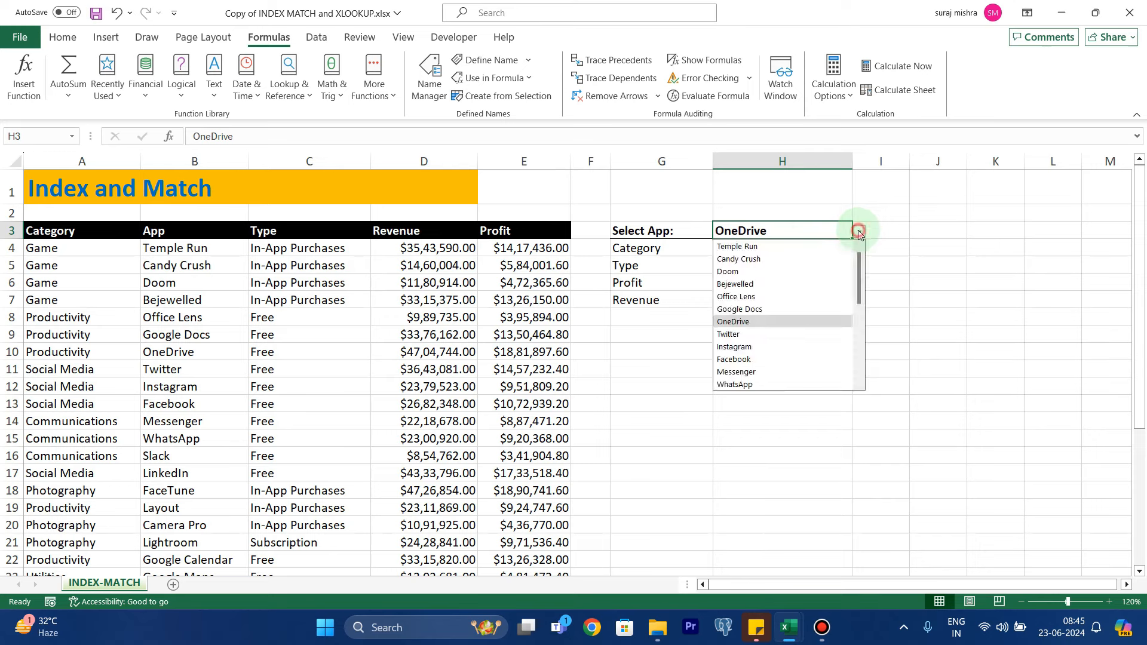
{"action": "left_click", "coordinate": [765, 360]}
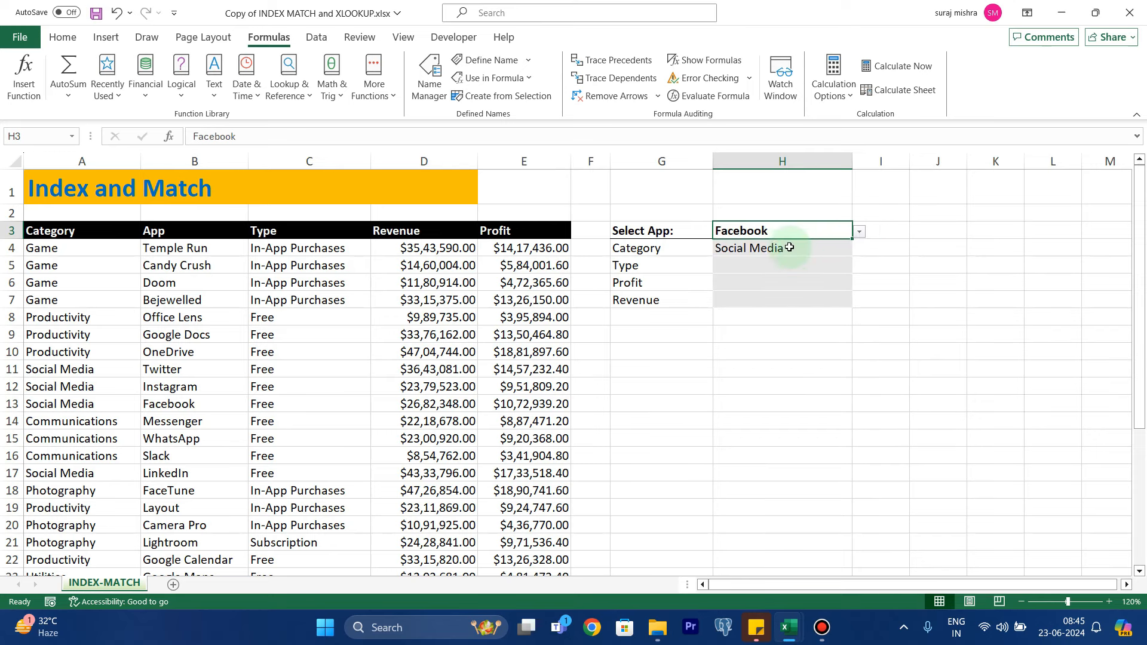
- Set the selected app in H3 to Google Docs and review the Category formula in H4
{"action": "left_click", "coordinate": [859, 232]}
{"action": "left_click", "coordinate": [746, 310]}
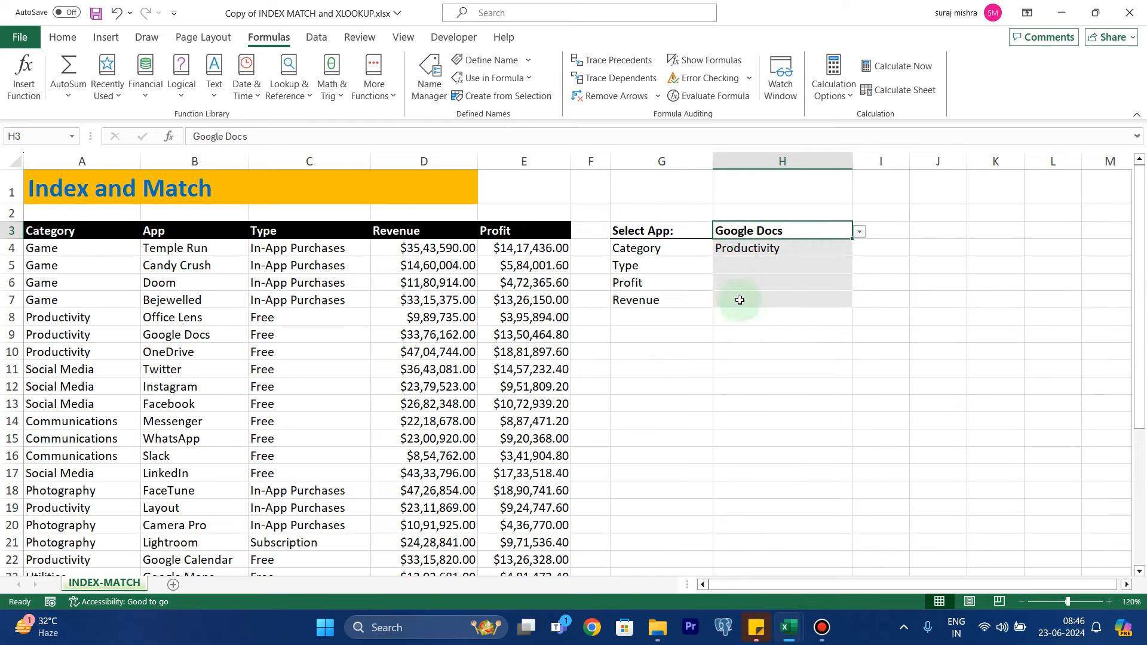
{"action": "left_click", "coordinate": [741, 247]}
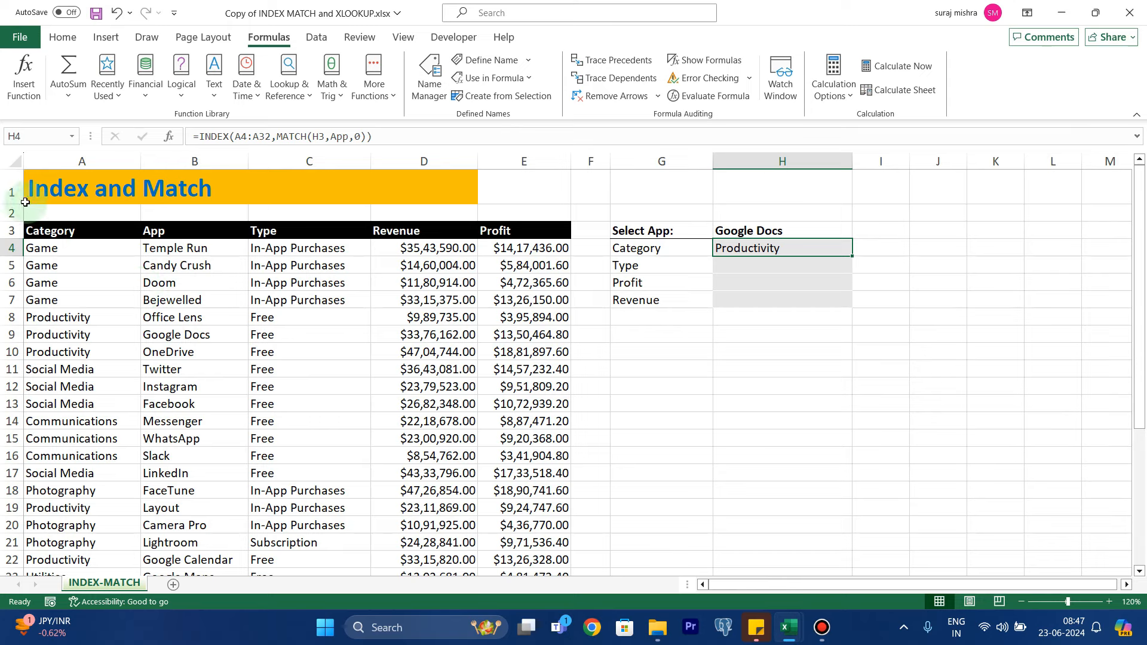
- Create a named range for the Category column from the selection A3:A32, taking the name from the top row
{"action": "left_click", "coordinate": [63, 230]}
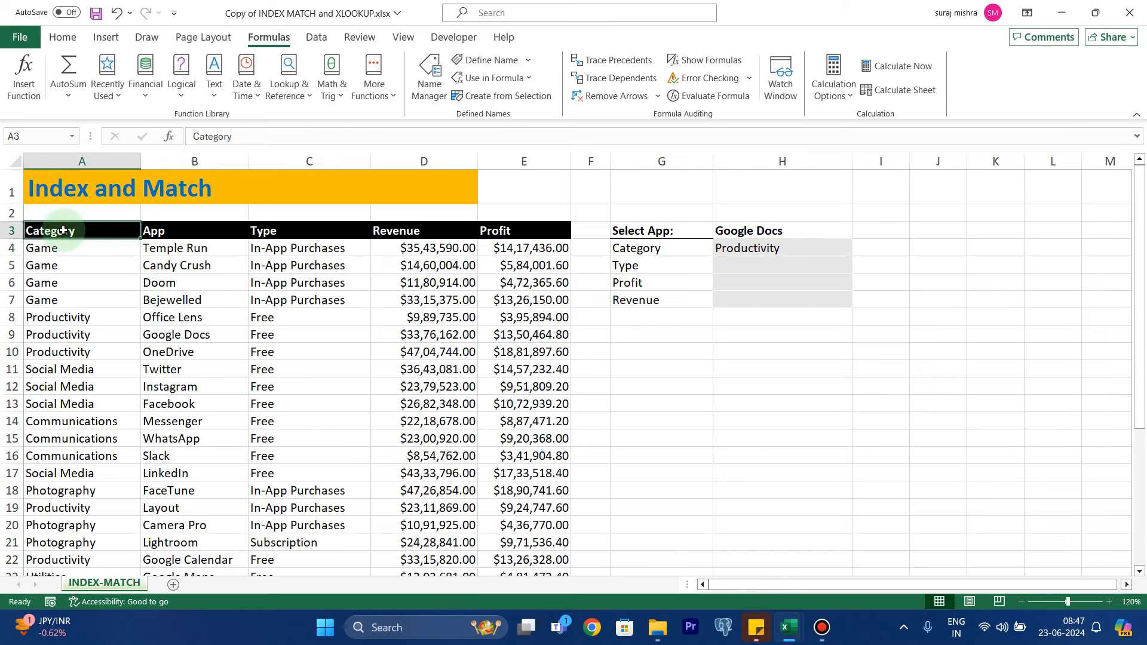
{"action": "key", "text": "ctrl+shift+Down"}
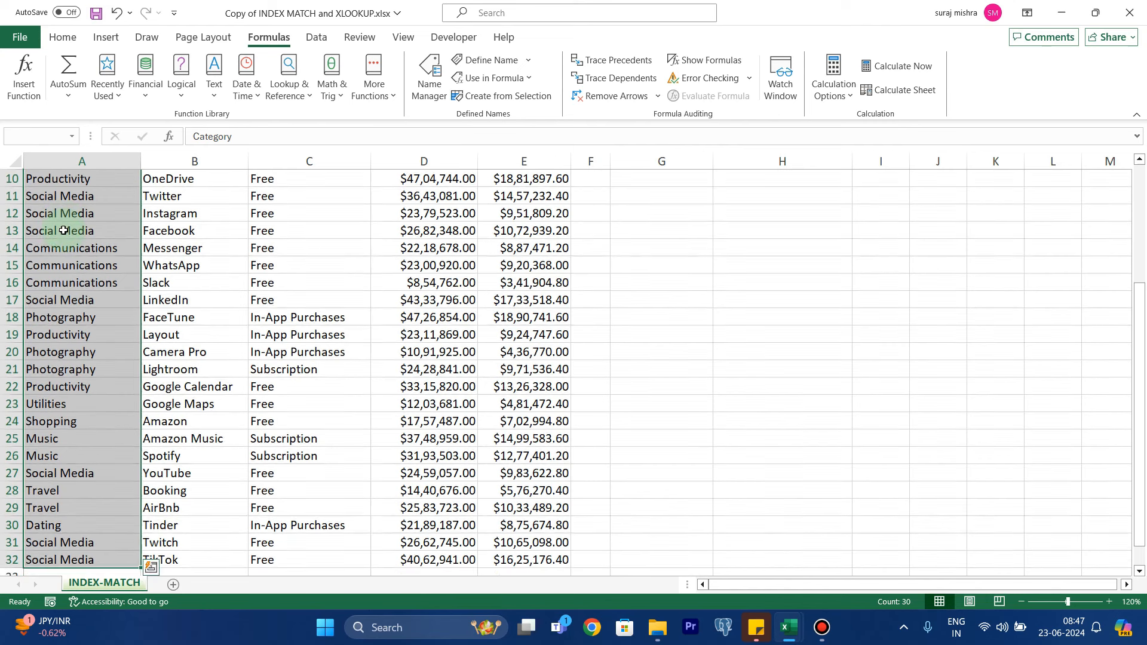
{"action": "scroll", "coordinate": [62, 230], "scroll_direction": "up", "scroll_amount": 3}
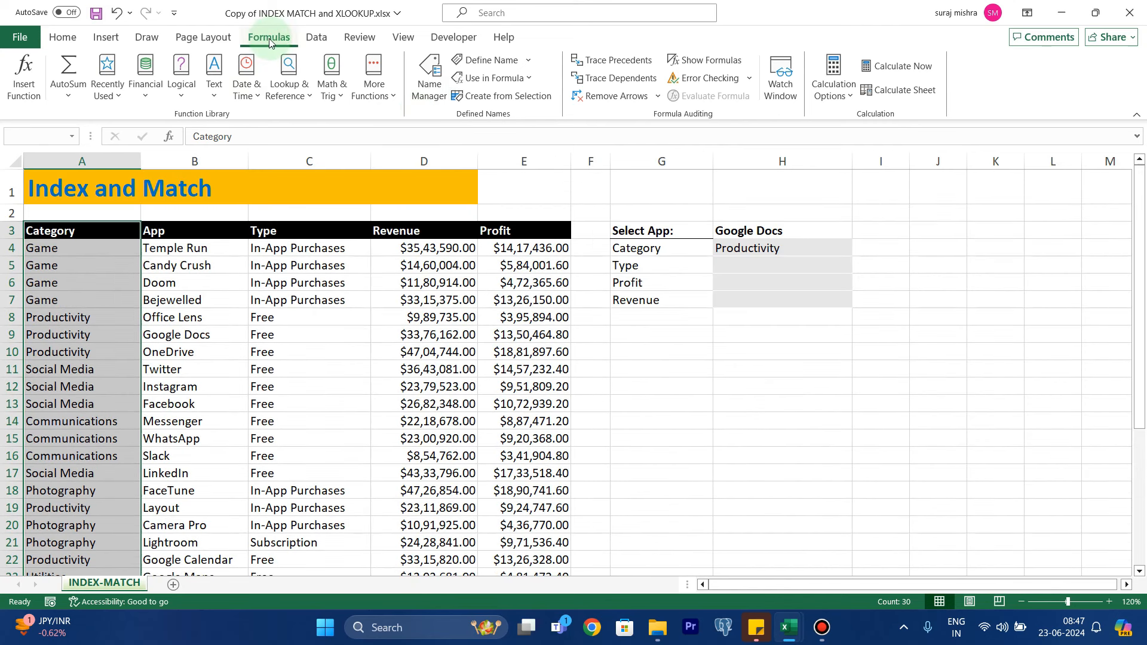
{"action": "left_click", "coordinate": [497, 96]}
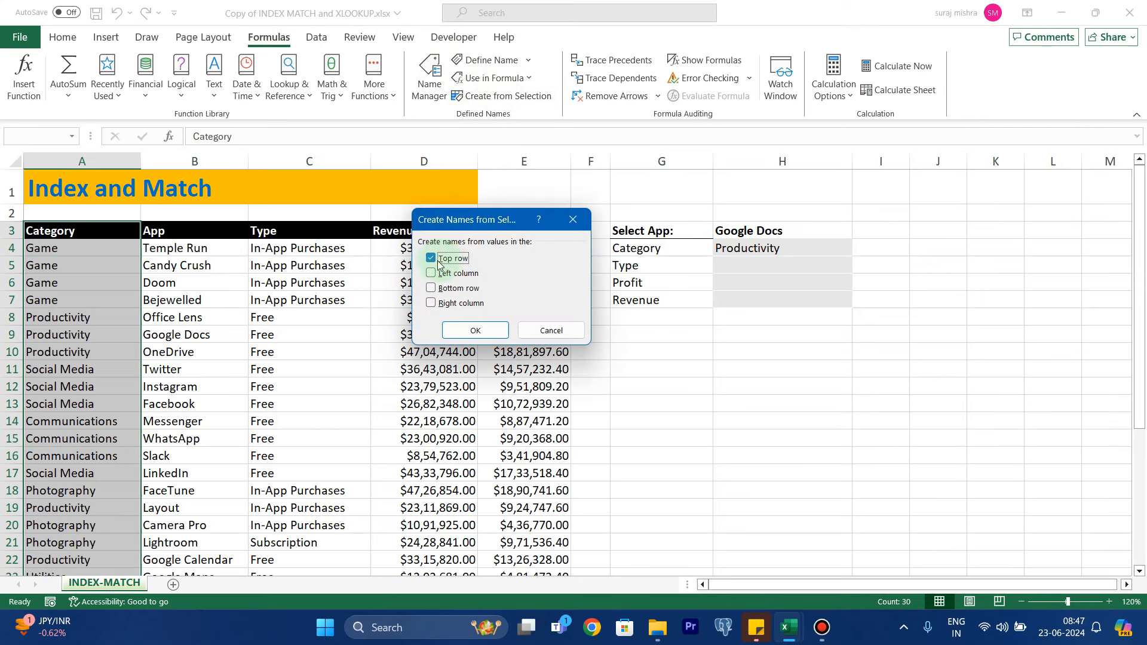
{"action": "left_click", "coordinate": [476, 332]}
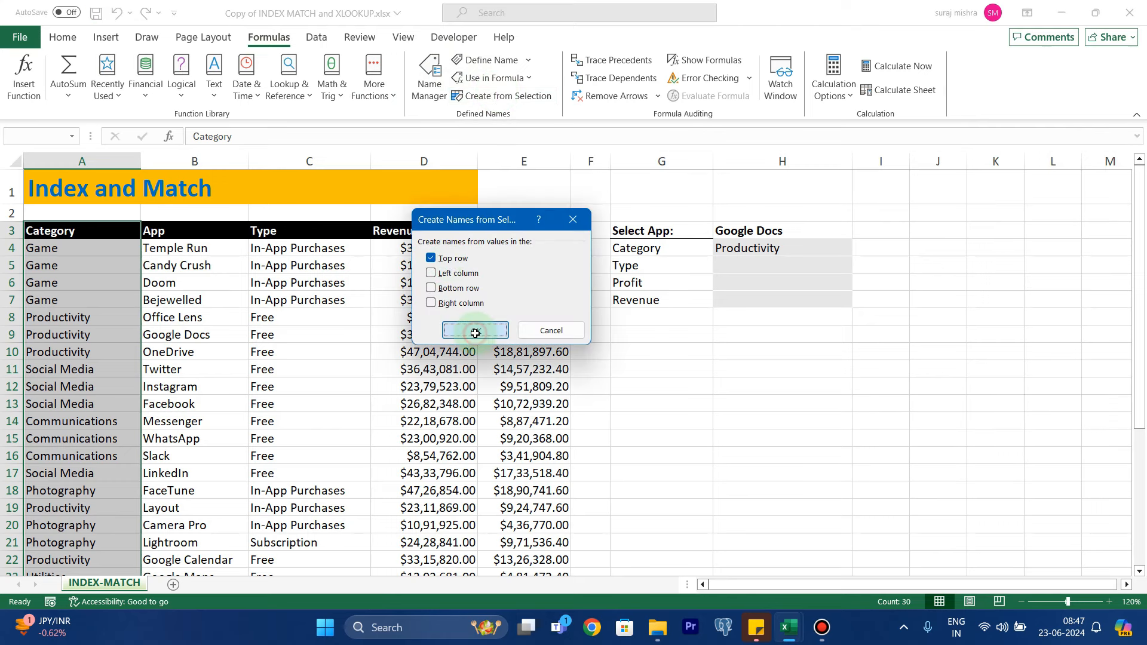
{"action": "left_click", "coordinate": [70, 138]}
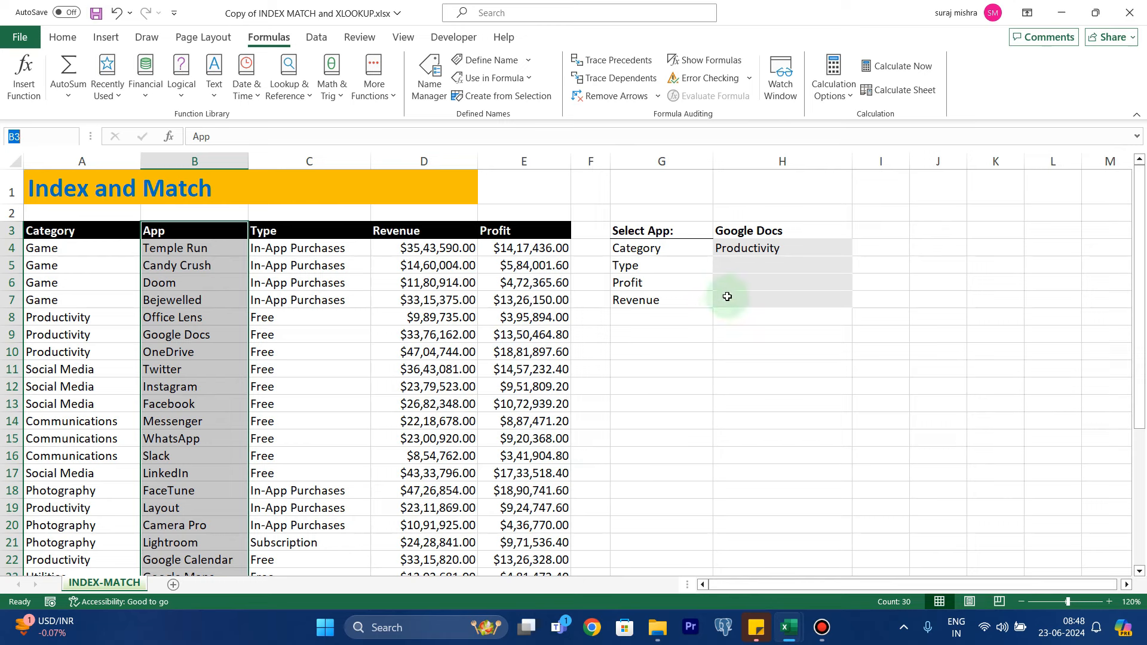
- Start an INDEX formula in H5 with the named range Type as its array
{"action": "left_click", "coordinate": [735, 264]}
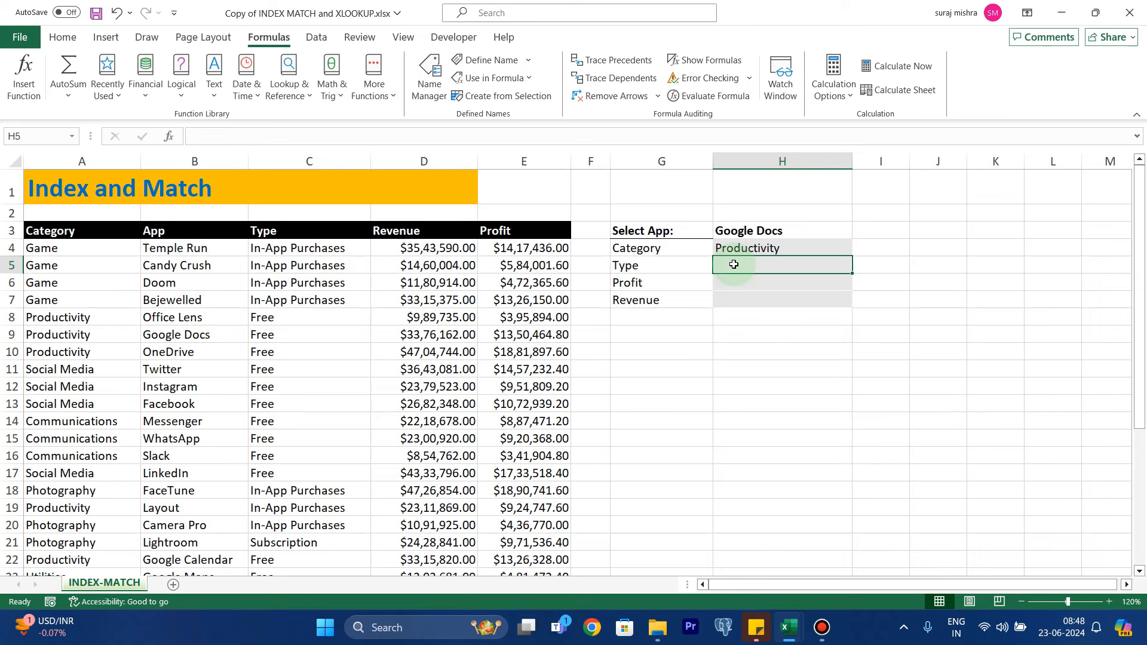
{"action": "type", "text": "="}
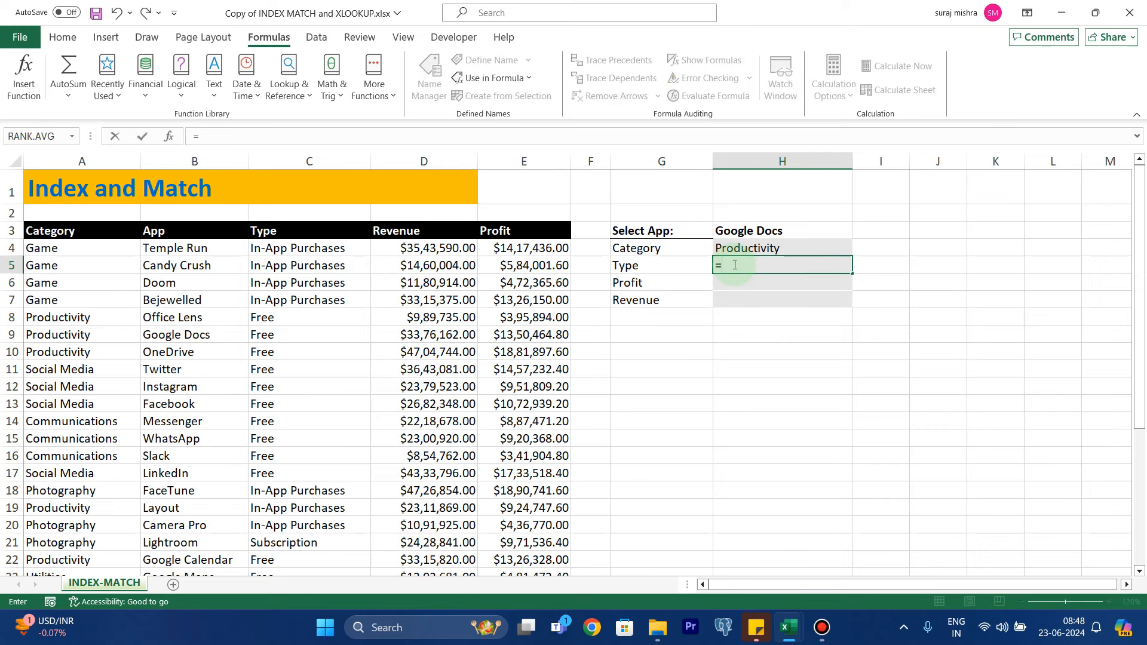
{"action": "type", "text": "inde"}
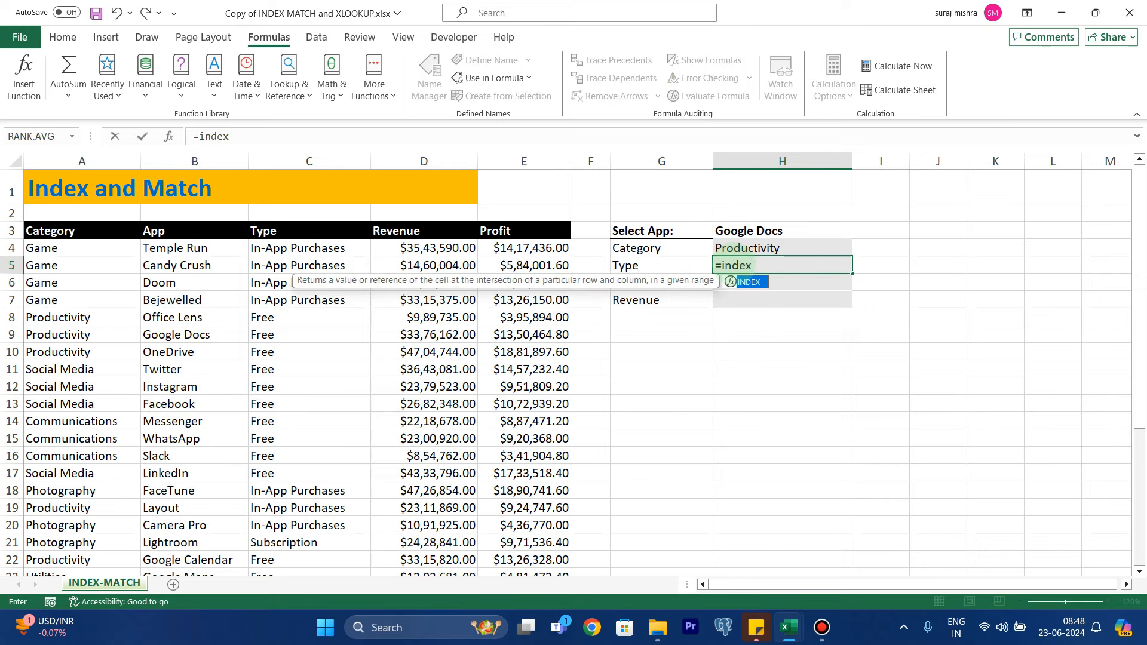
{"action": "type", "text": "x"}
{"action": "key", "text": "Tab"}
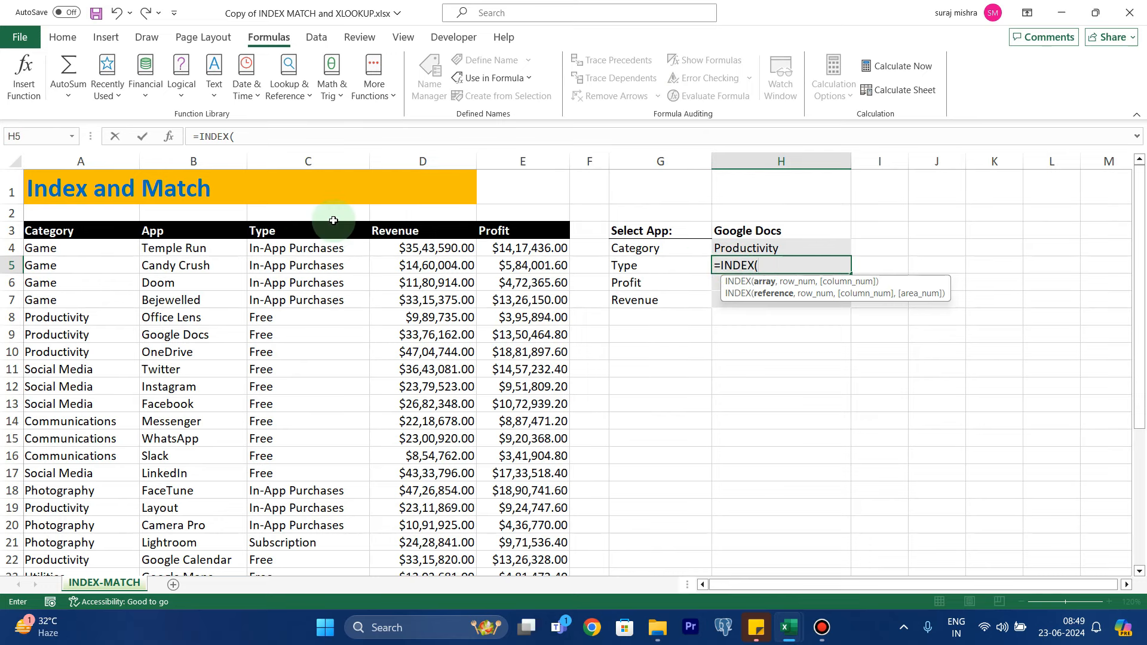
{"action": "type", "text": "ty"}
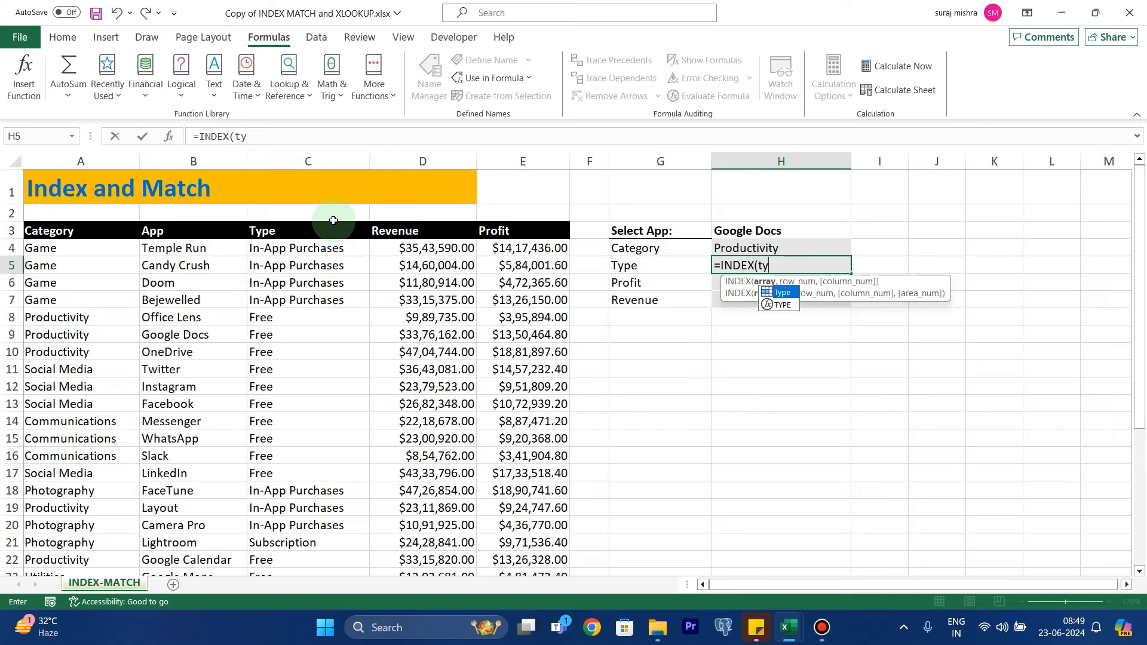
{"action": "key", "text": "Tab"}
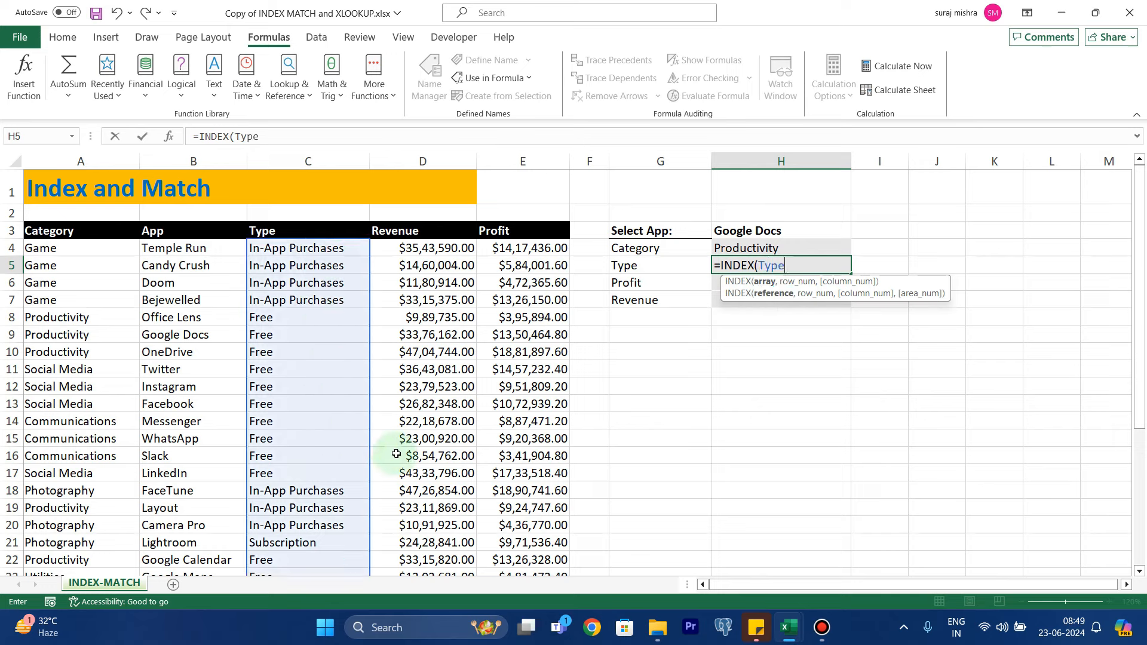
- Complete H5's INDEX formula with MATCH(H3,Apps,0) as the row number
{"action": "type", "text": ",ma"}
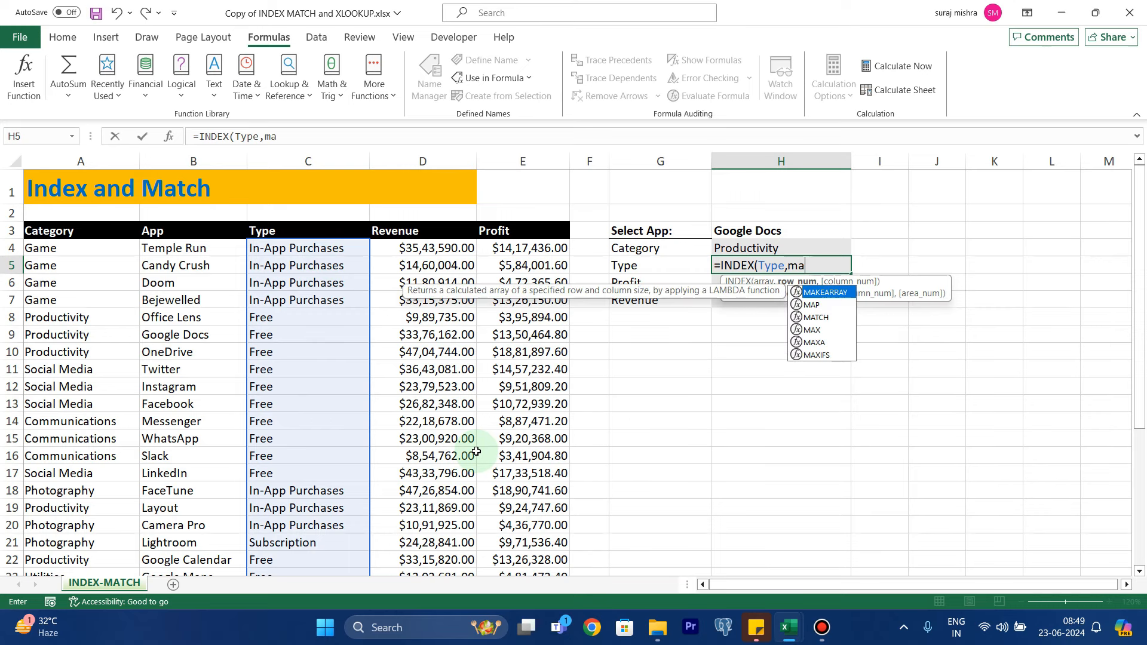
{"action": "key", "text": "Down"}
{"action": "key", "text": "Down"}
{"action": "key", "text": "Tab"}
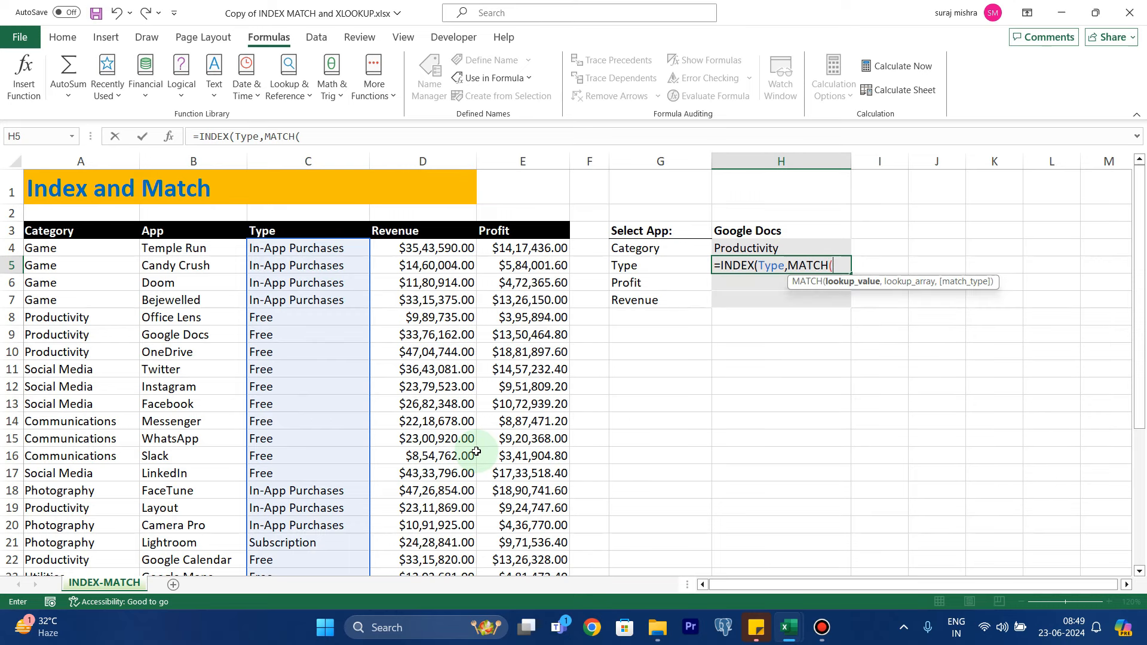
{"action": "left_click", "coordinate": [748, 233]}
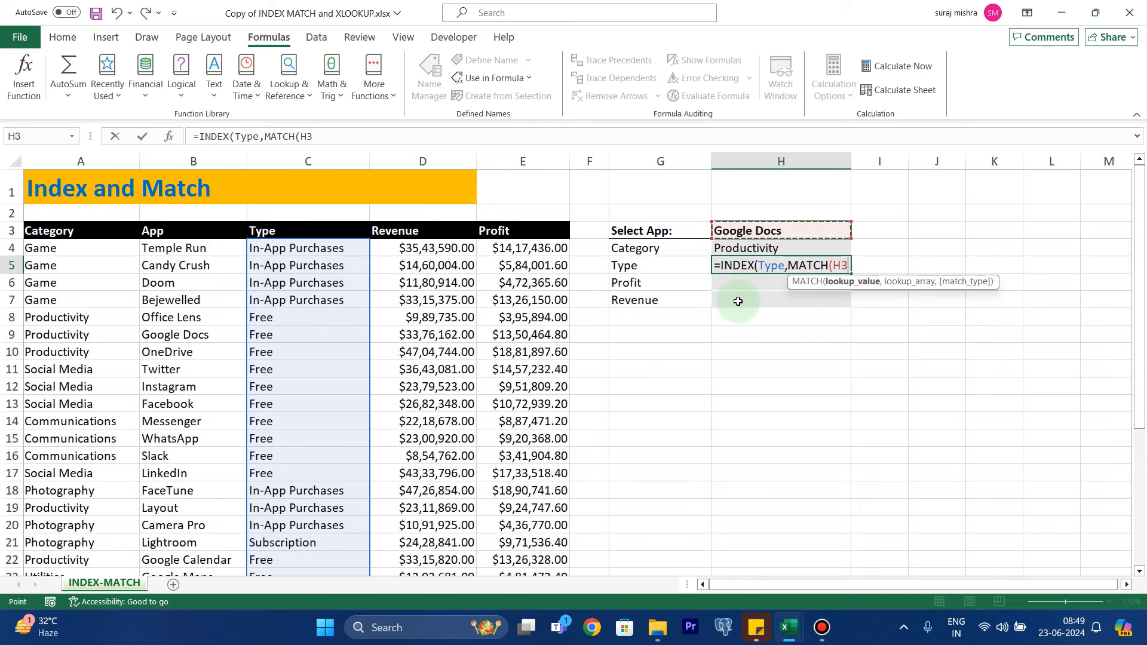
{"action": "type", "text": ","}
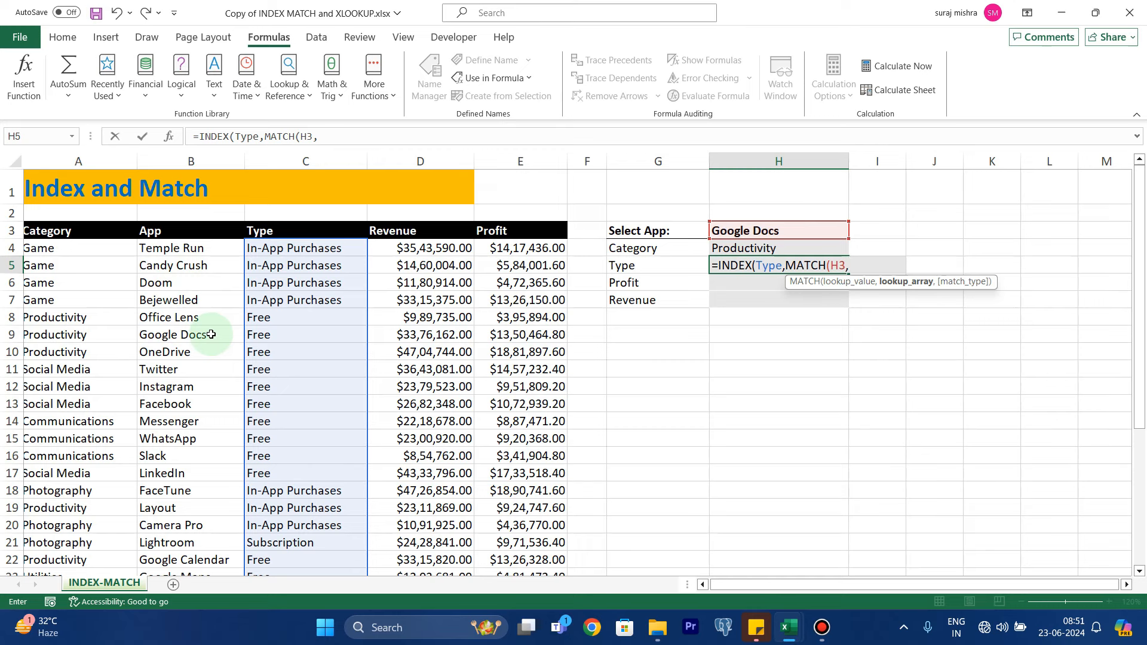
{"action": "type", "text": "app"}
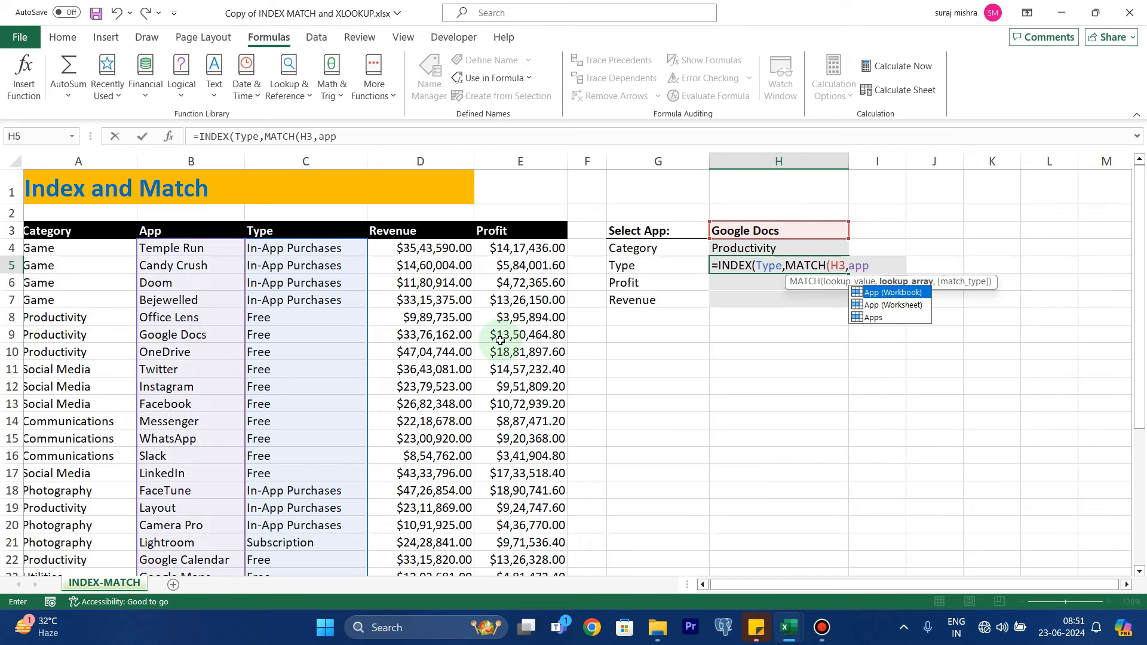
{"action": "left_click", "coordinate": [870, 318]}
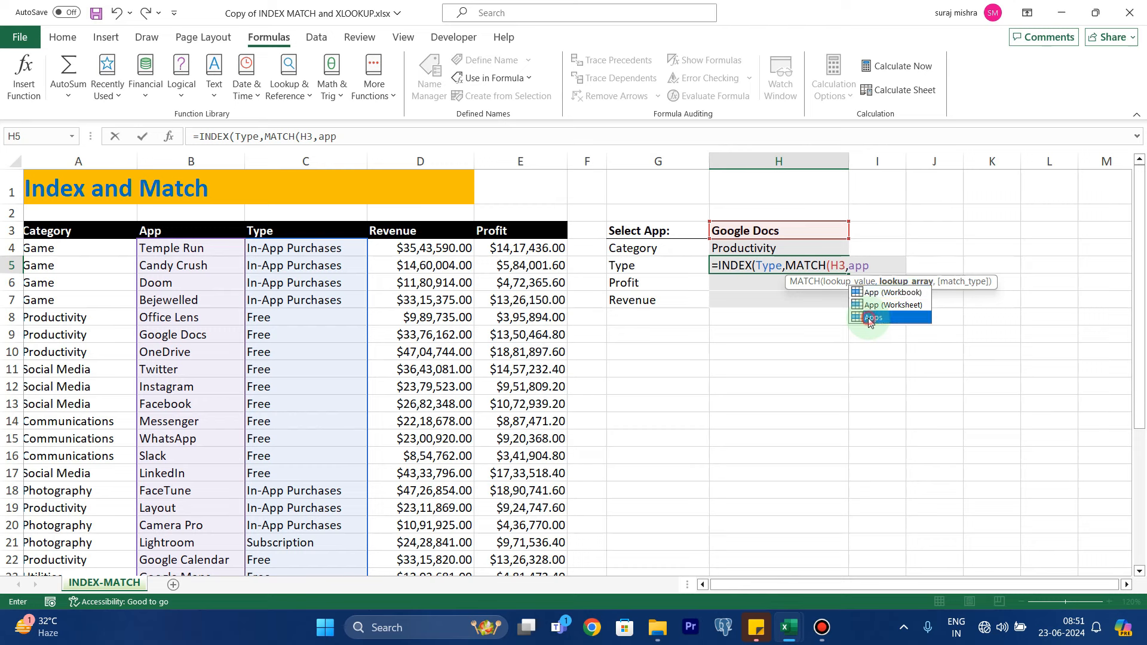
{"action": "double_click", "coordinate": [871, 319]}
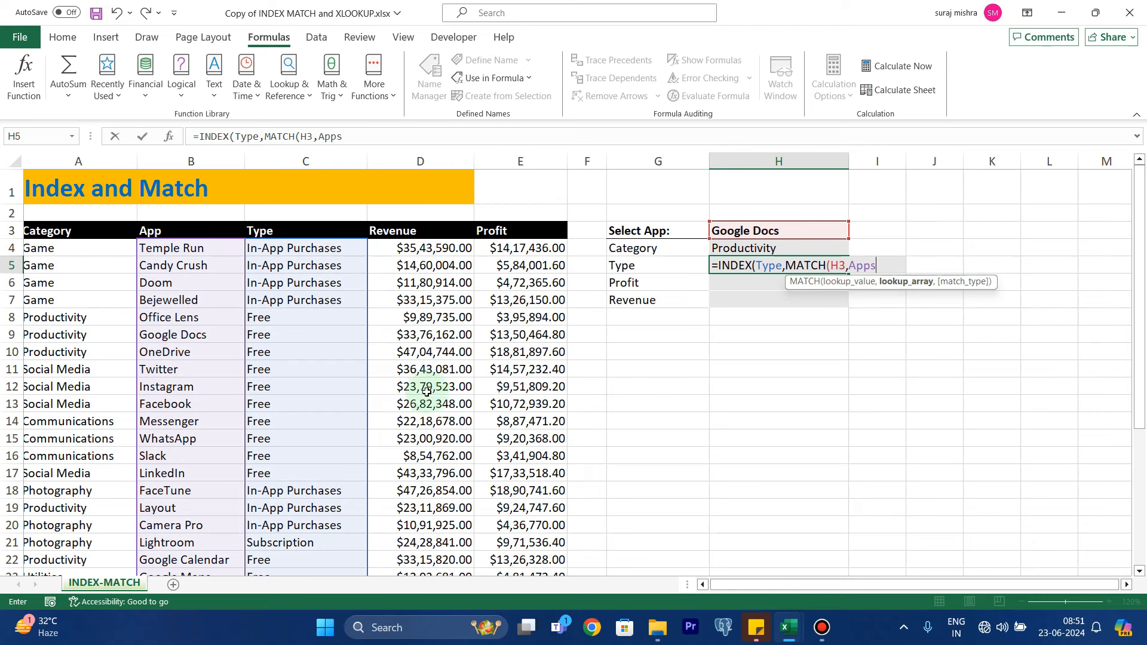
{"action": "type", "text": ","}
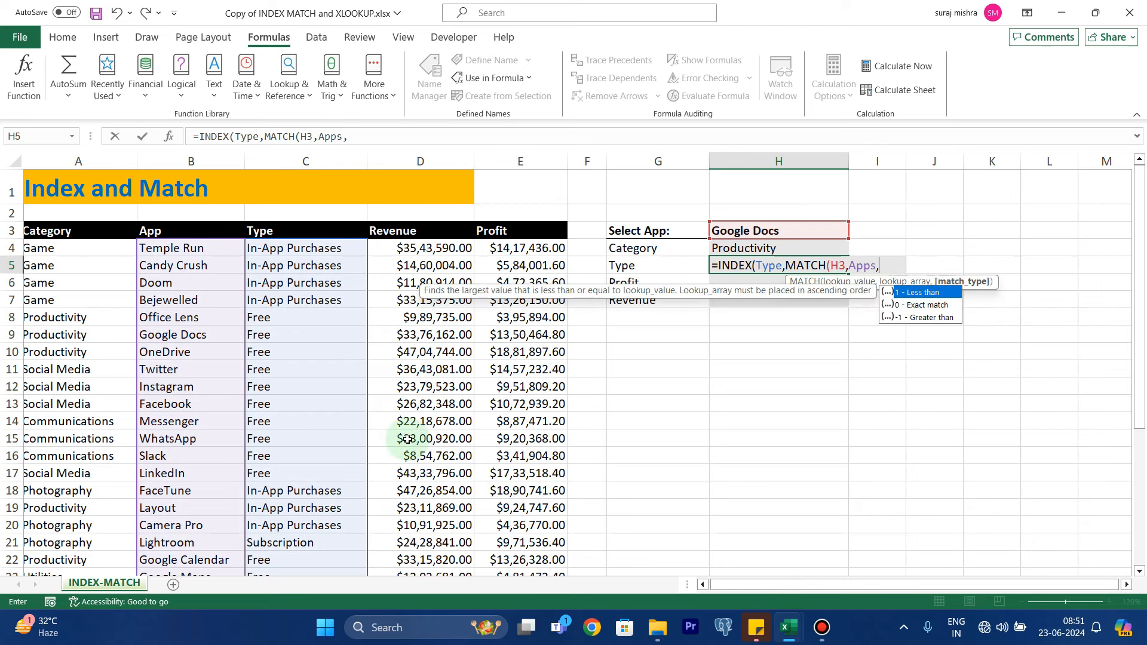
{"action": "type", "text": "0)"}
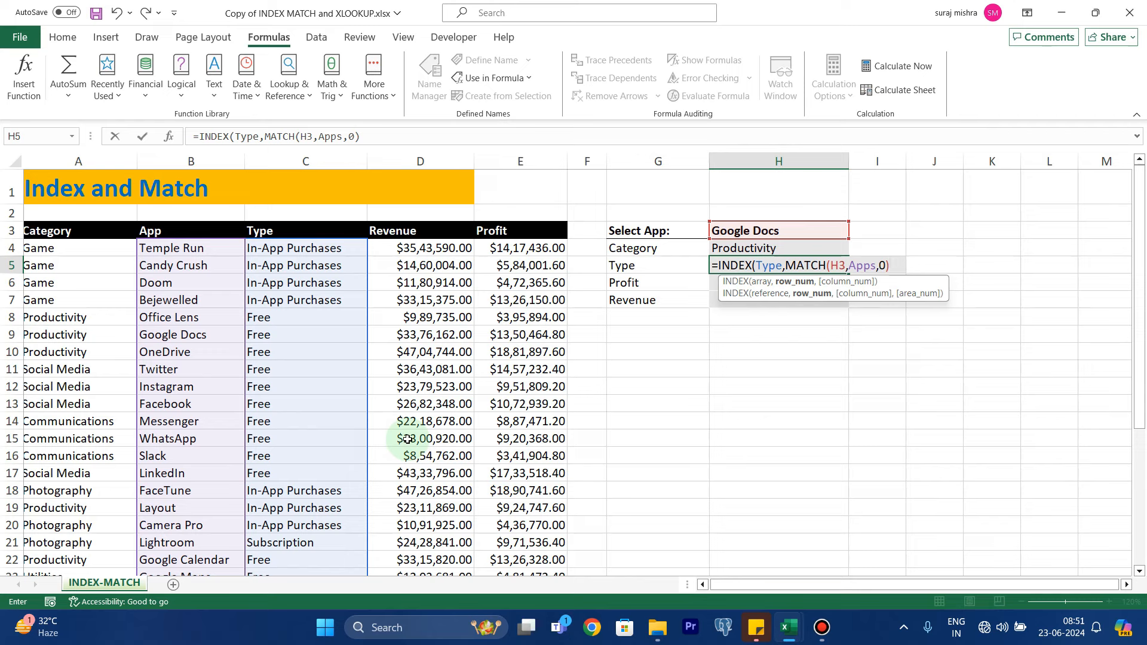
{"action": "type", "text": ")"}
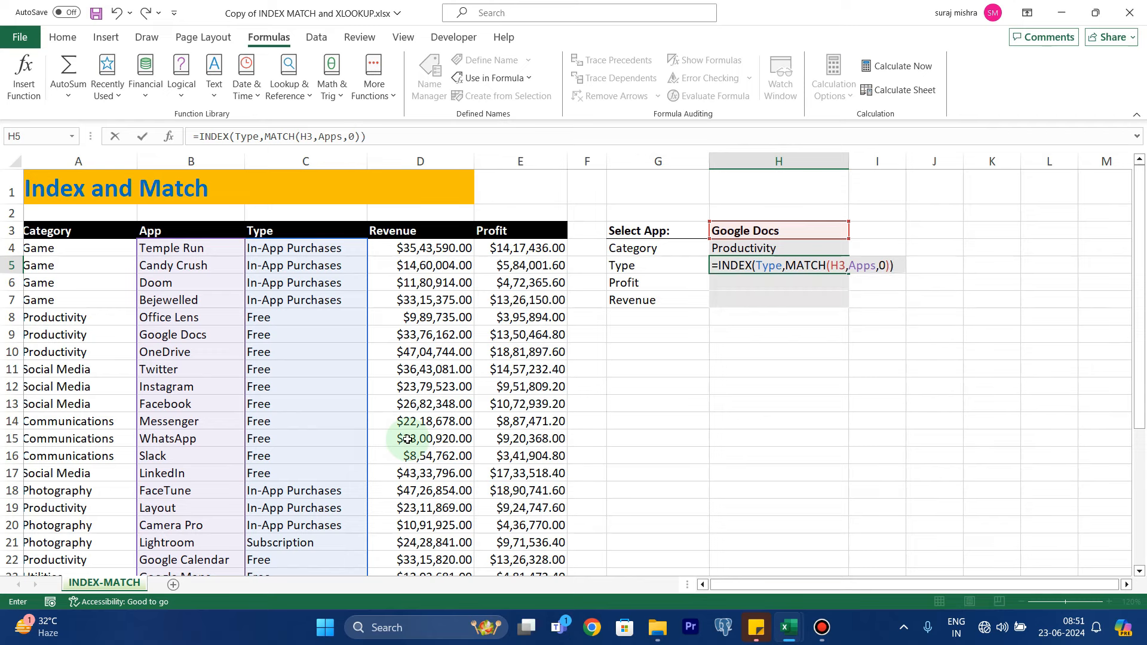
{"action": "key", "text": "Return"}
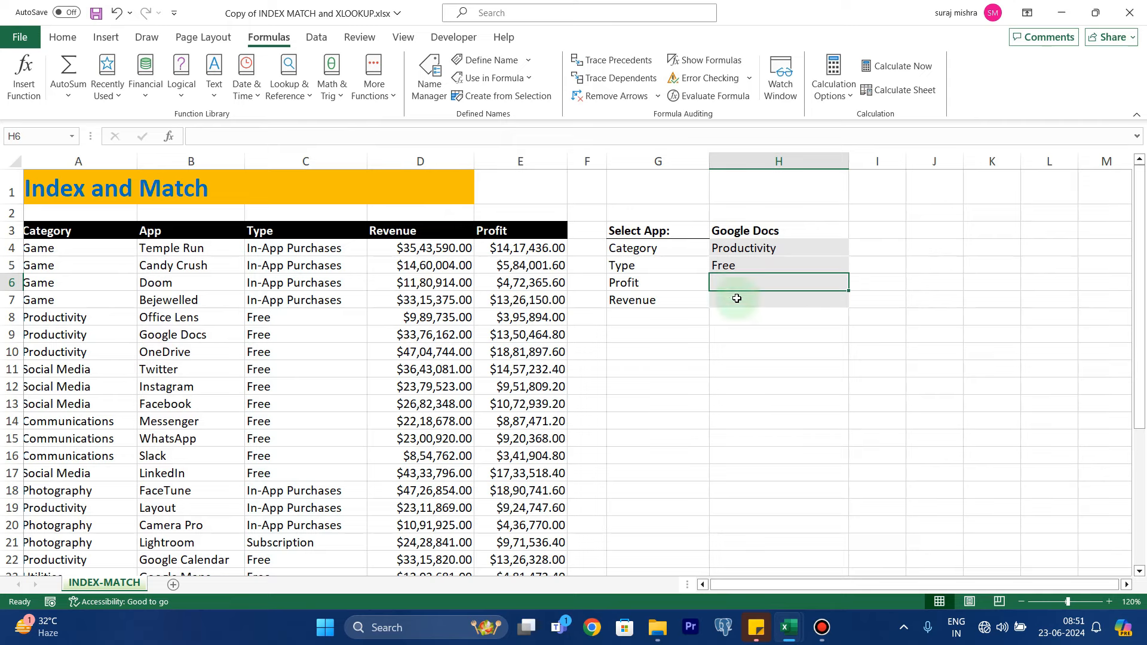
- Check H5's Type result against the Google Docs row in the table and compare the formulas in H4 and H5
{"action": "left_click", "coordinate": [743, 264]}
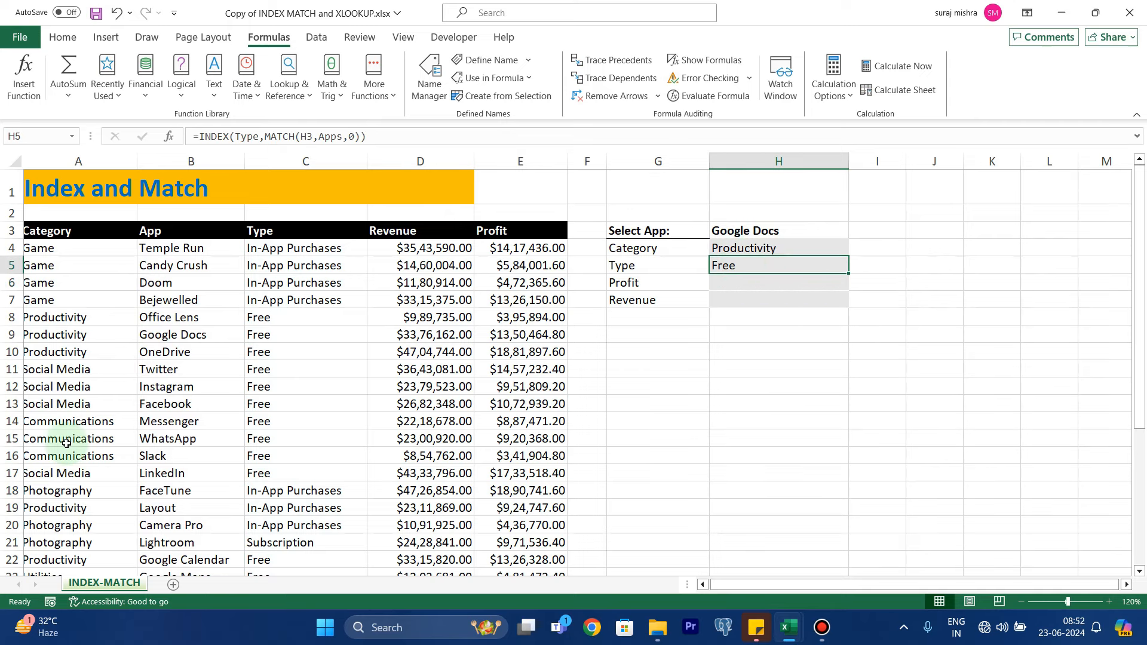
{"action": "scroll", "coordinate": [66, 438], "scroll_direction": "left", "scroll_amount": 1}
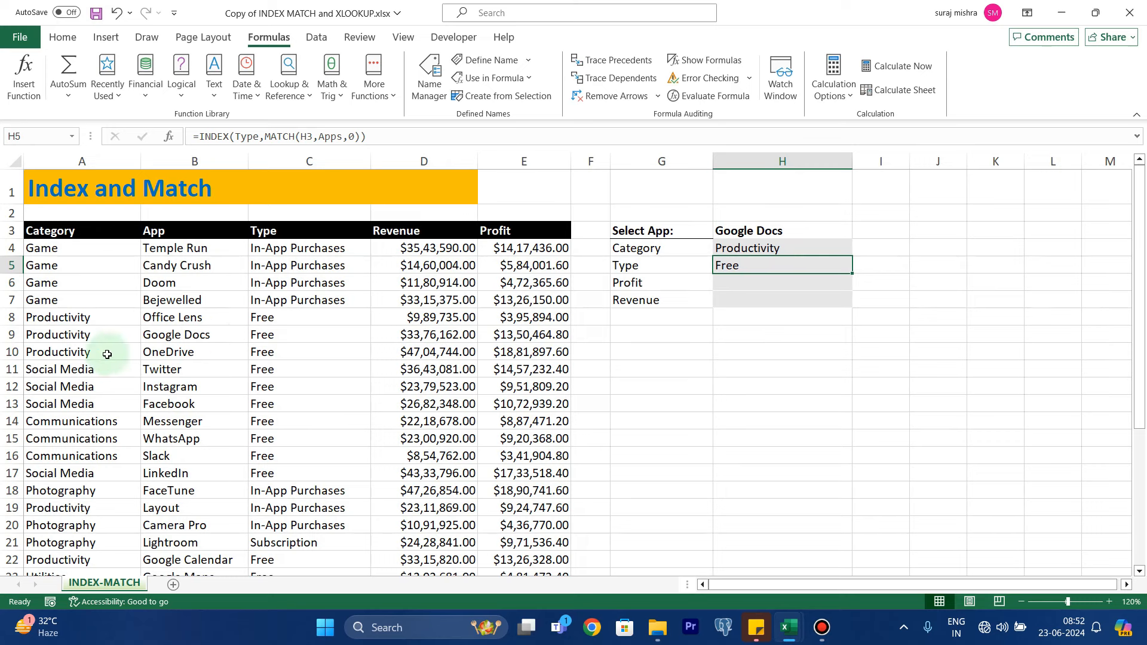
{"action": "left_click", "coordinate": [12, 335]}
{"action": "left_click", "coordinate": [320, 334]}
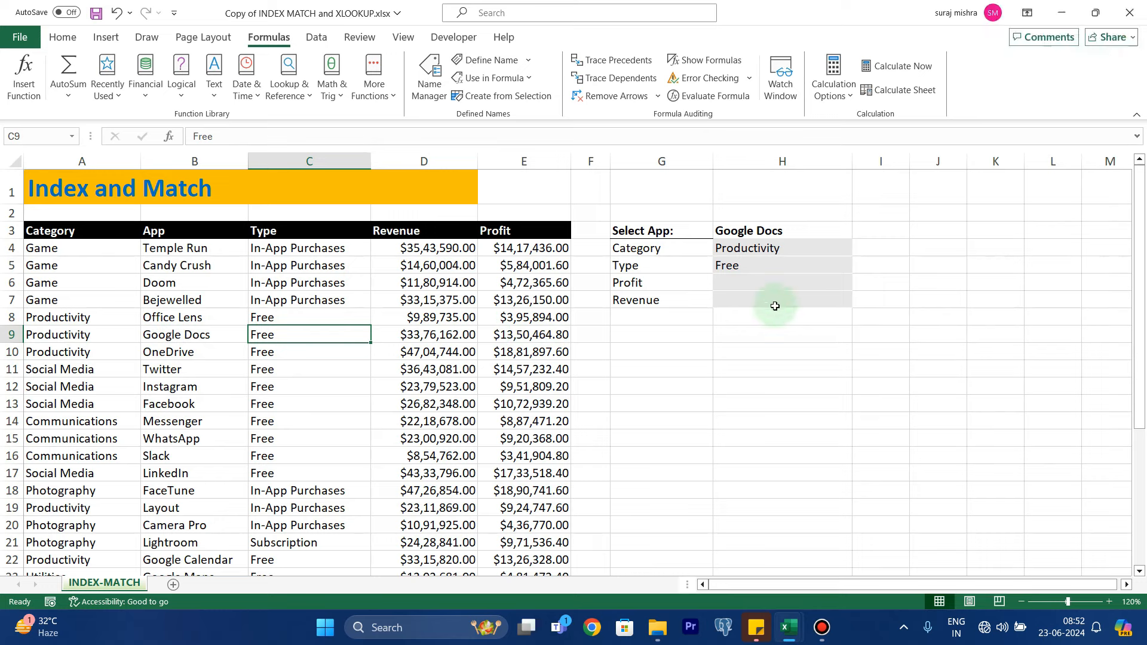
{"action": "double_click", "coordinate": [776, 252]}
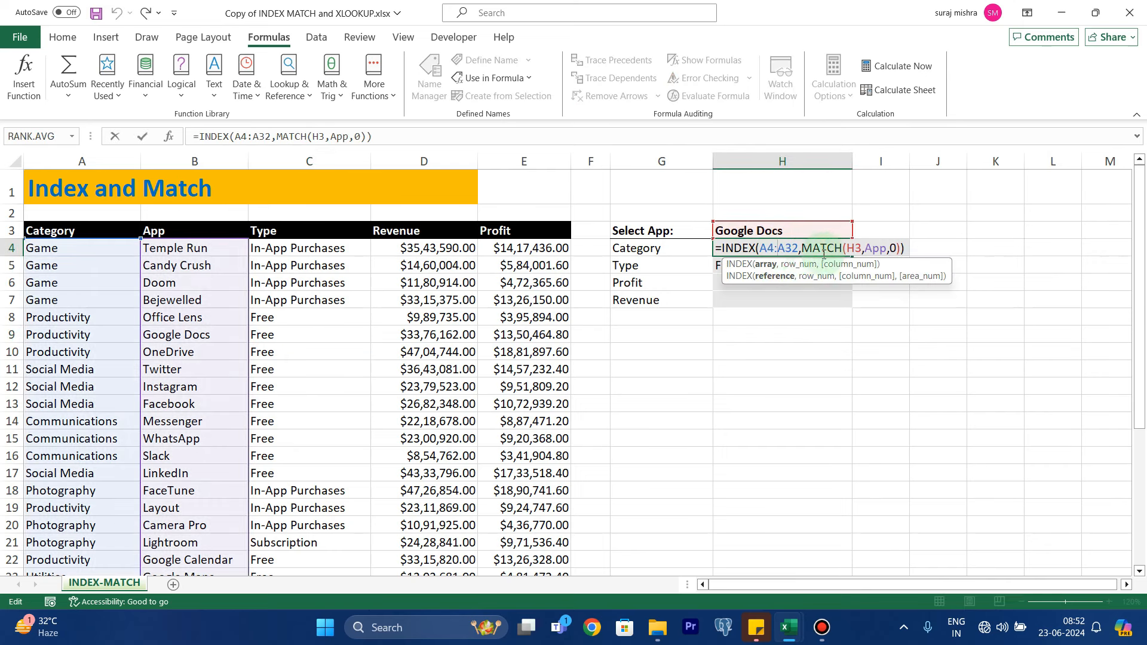
{"action": "key", "text": "Return"}
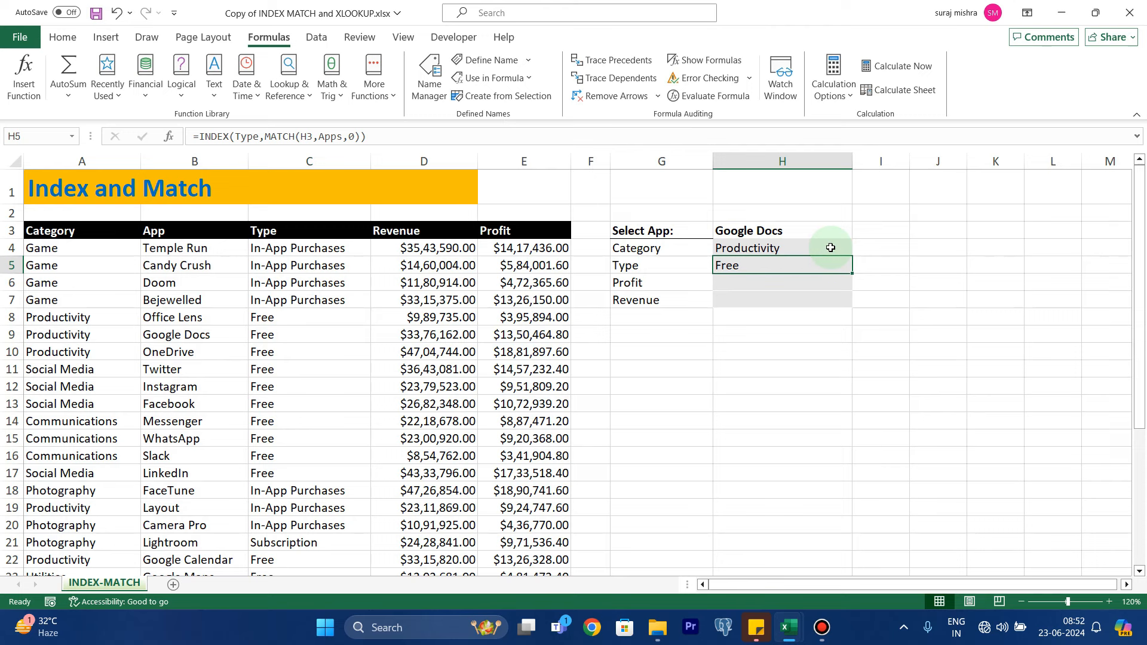
{"action": "double_click", "coordinate": [797, 264]}
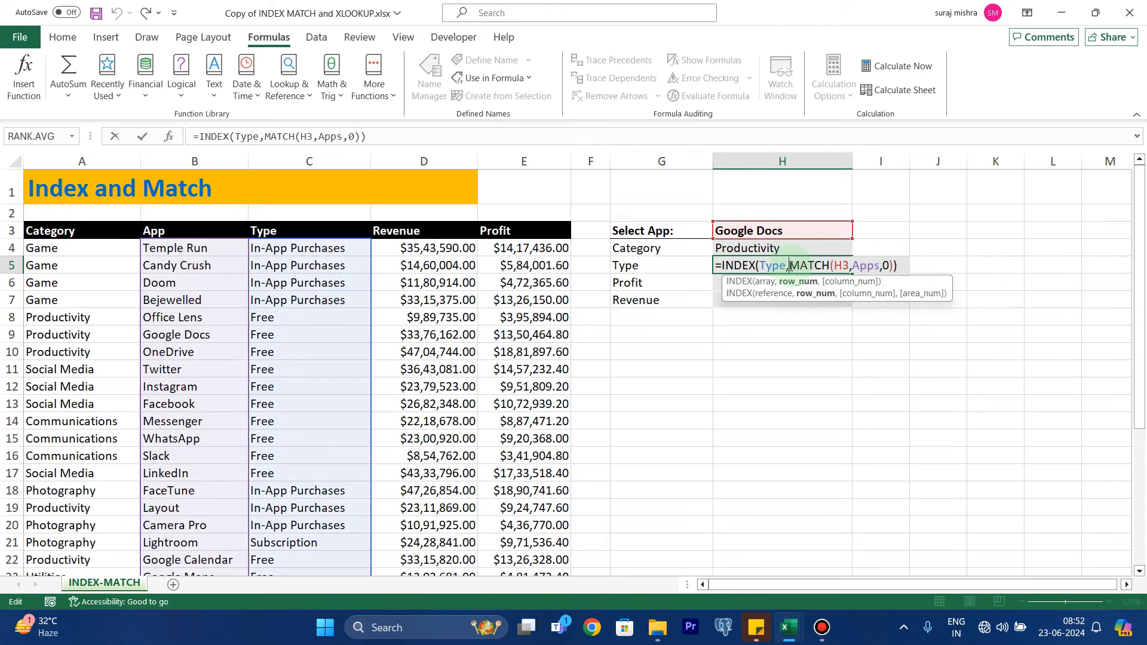
{"action": "key", "text": "Escape"}
{"action": "key", "text": "Return"}
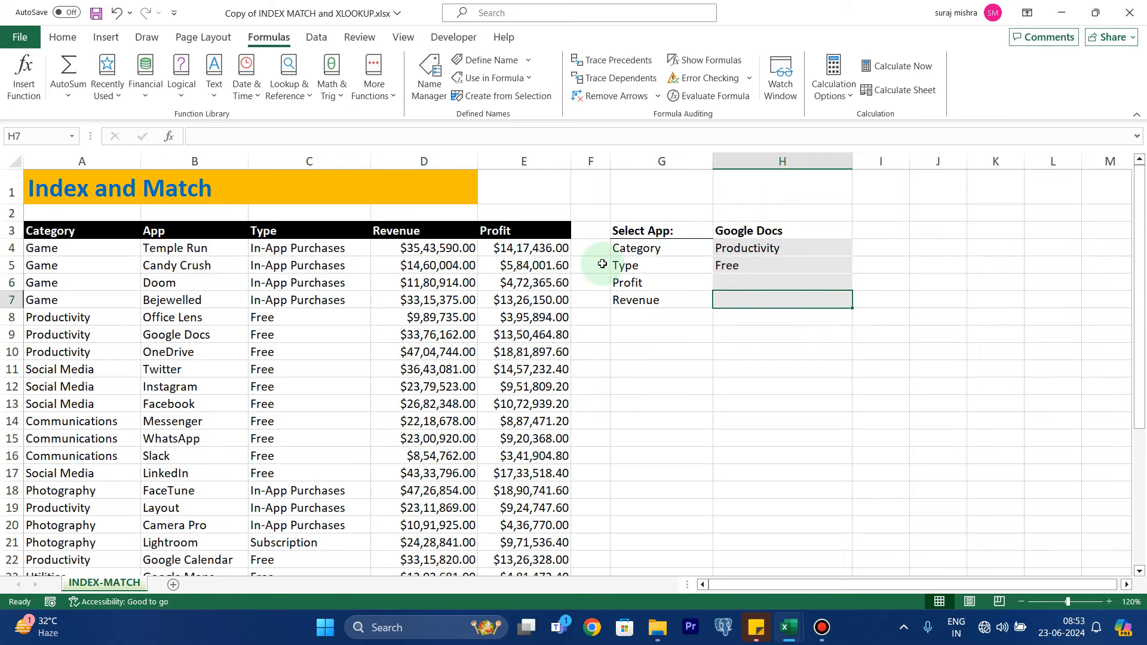
- Create a named range for the Profit column from the selection E3:E32, taking the name from the top row, and check the list of names
{"action": "left_click", "coordinate": [511, 237]}
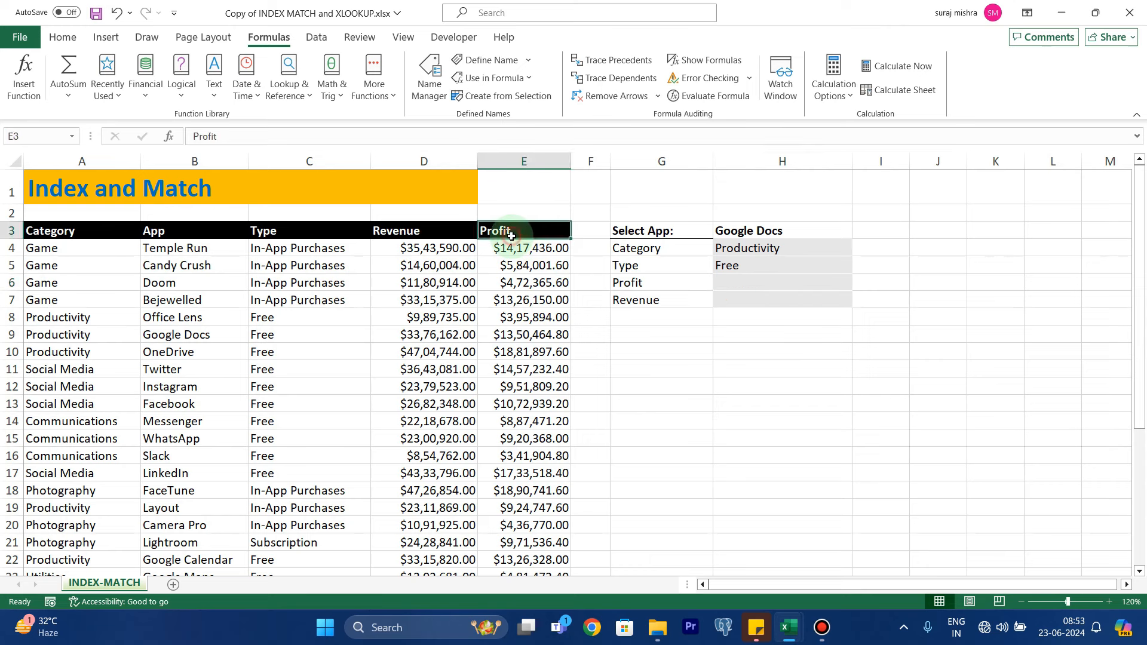
{"action": "key", "text": "ctrl+shift+Down"}
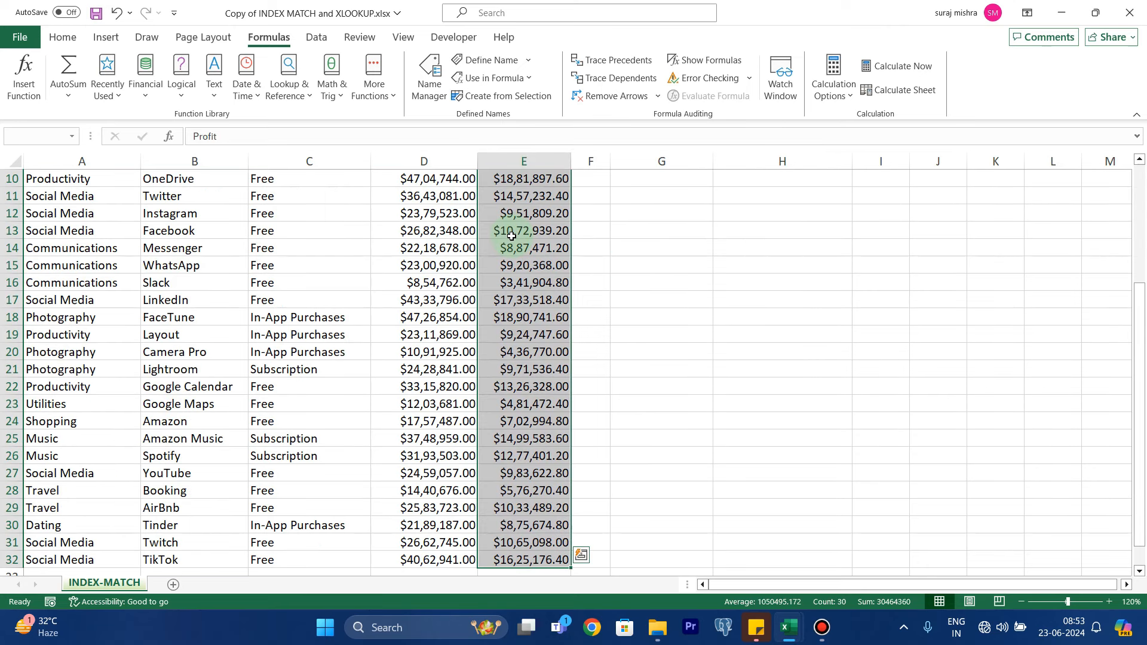
{"action": "scroll", "coordinate": [568, 213], "scroll_direction": "up", "scroll_amount": 3}
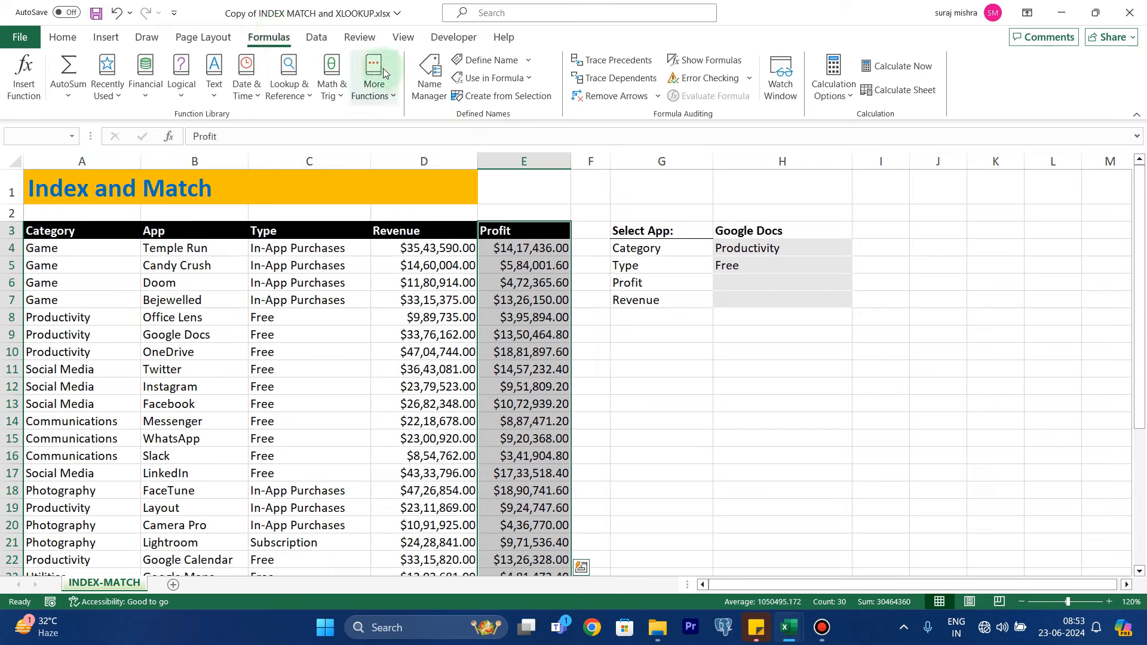
{"action": "left_click", "coordinate": [476, 97]}
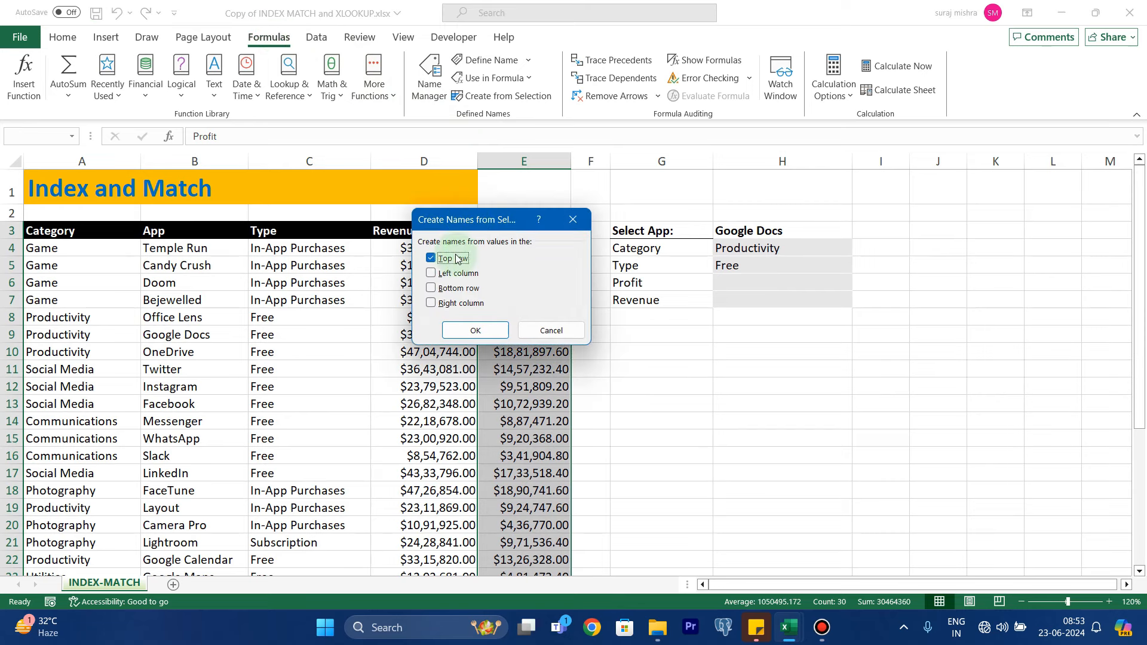
{"action": "left_click", "coordinate": [458, 333]}
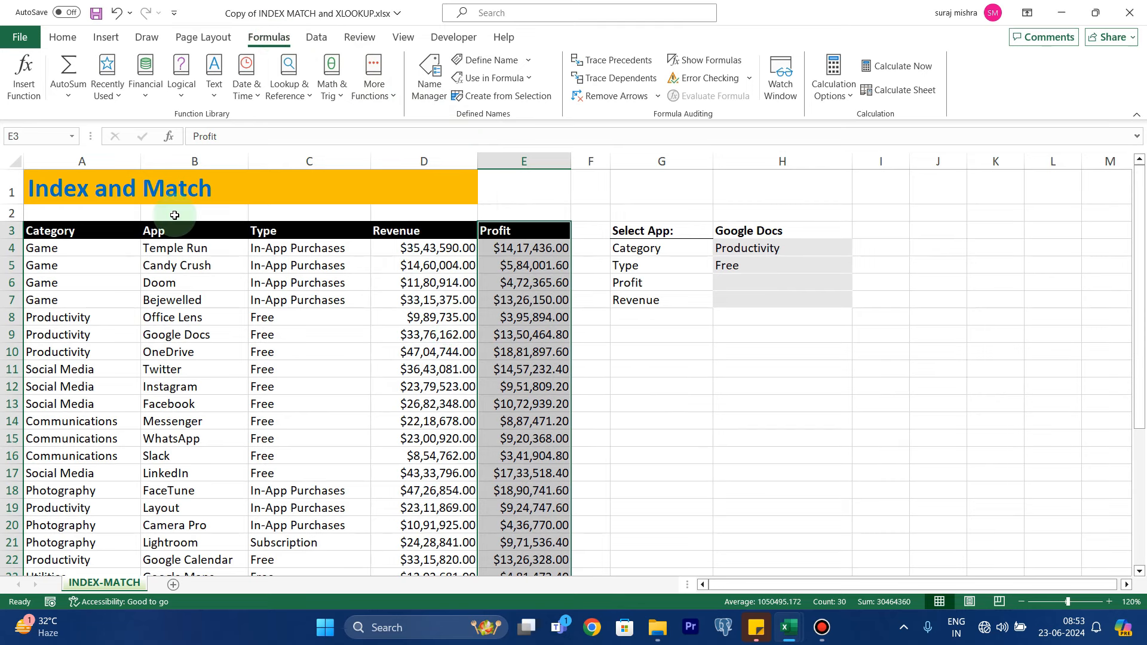
{"action": "left_click", "coordinate": [76, 141]}
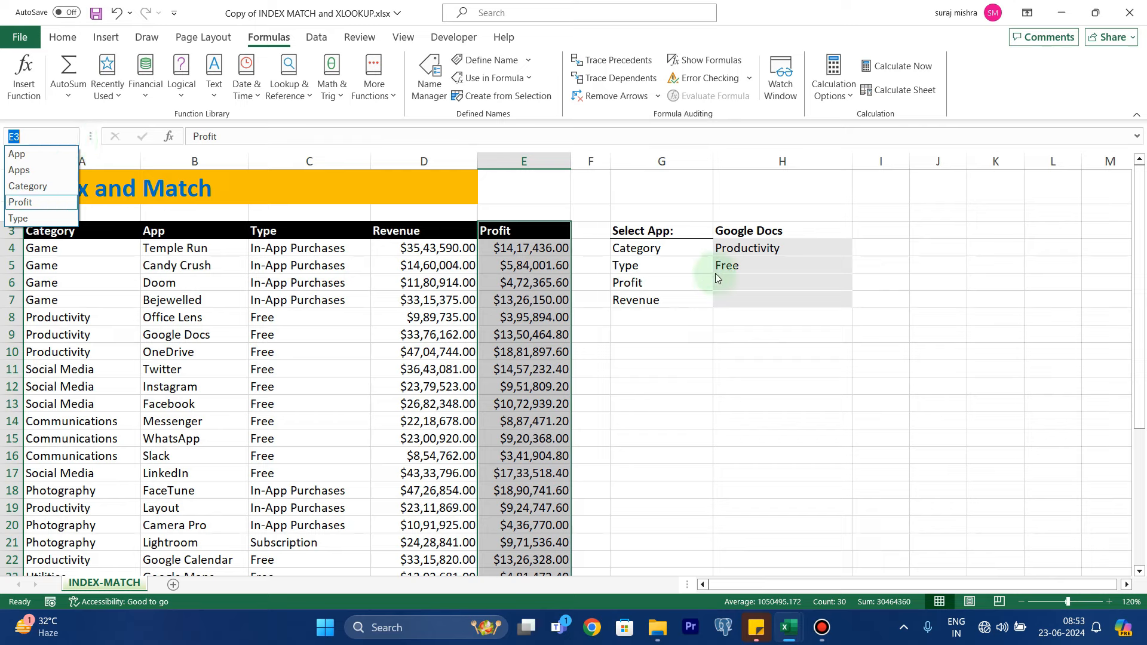
{"action": "left_click", "coordinate": [742, 277]}
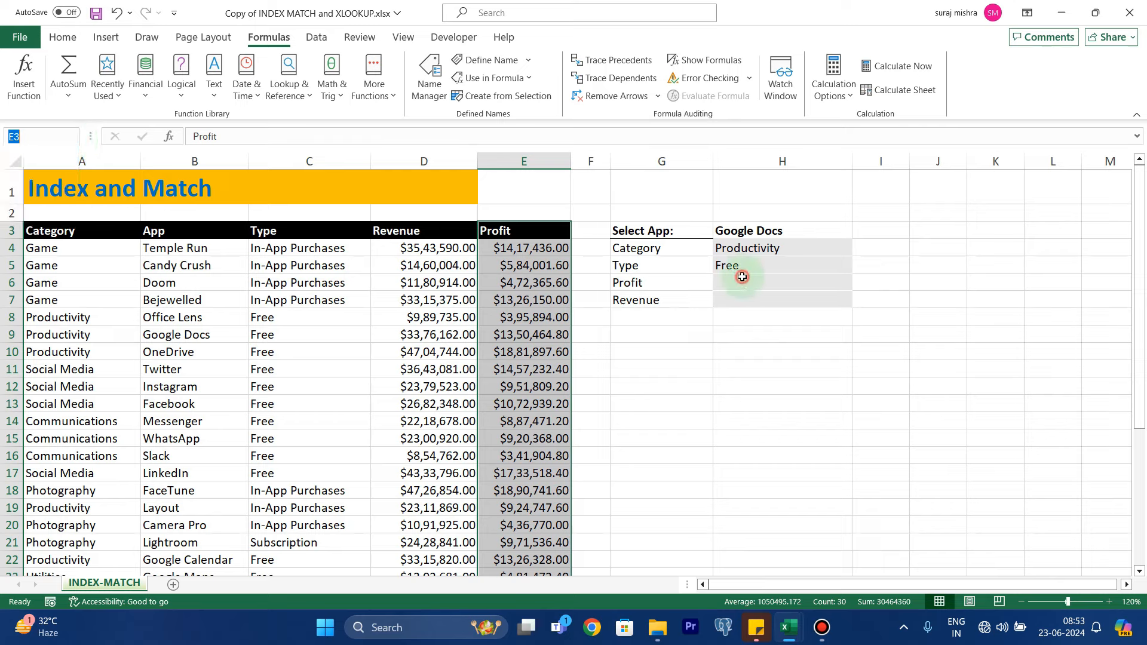
- Start an INDEX formula in H6 with the named range Profit as its array
{"action": "left_click", "coordinate": [737, 280]}
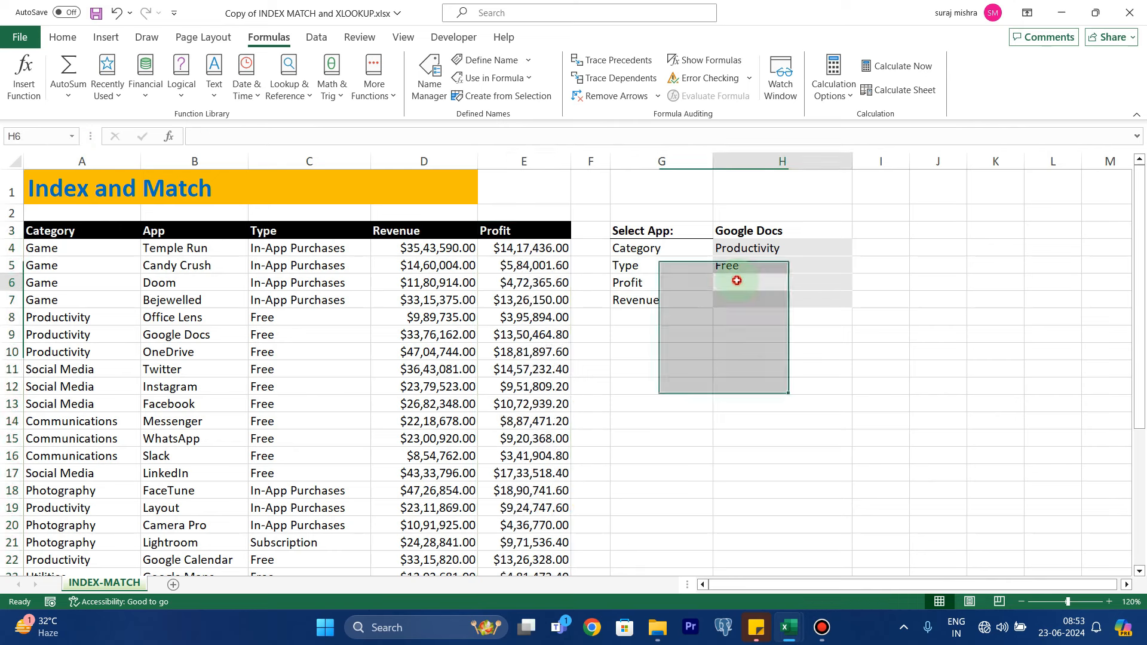
{"action": "type", "text": "="}
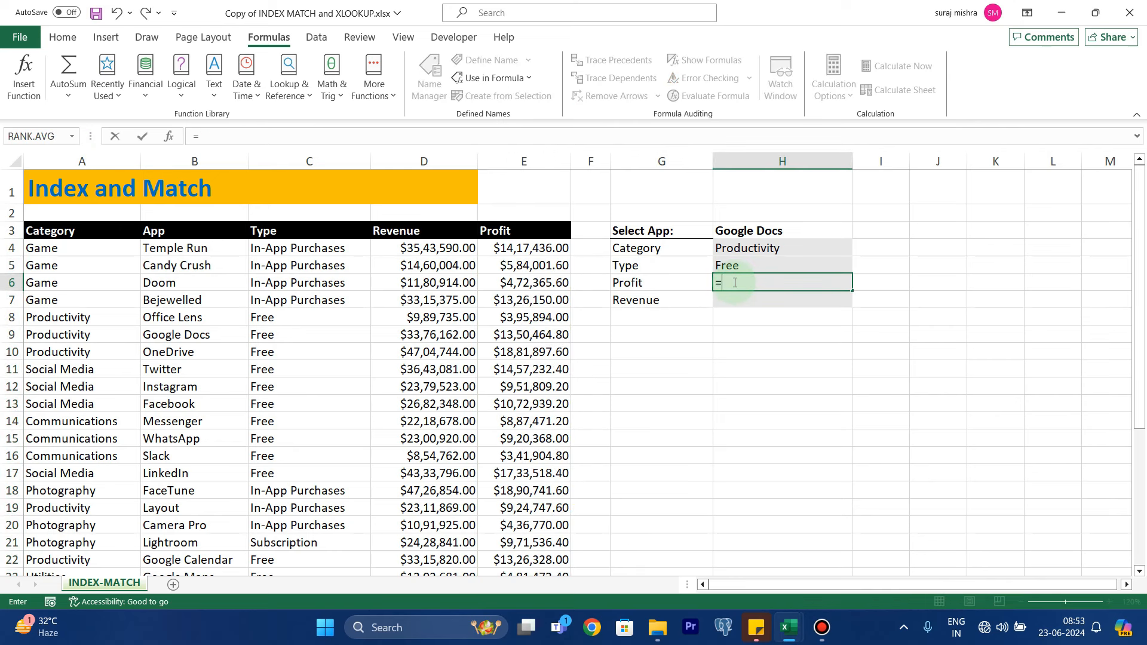
{"action": "type", "text": "inde"}
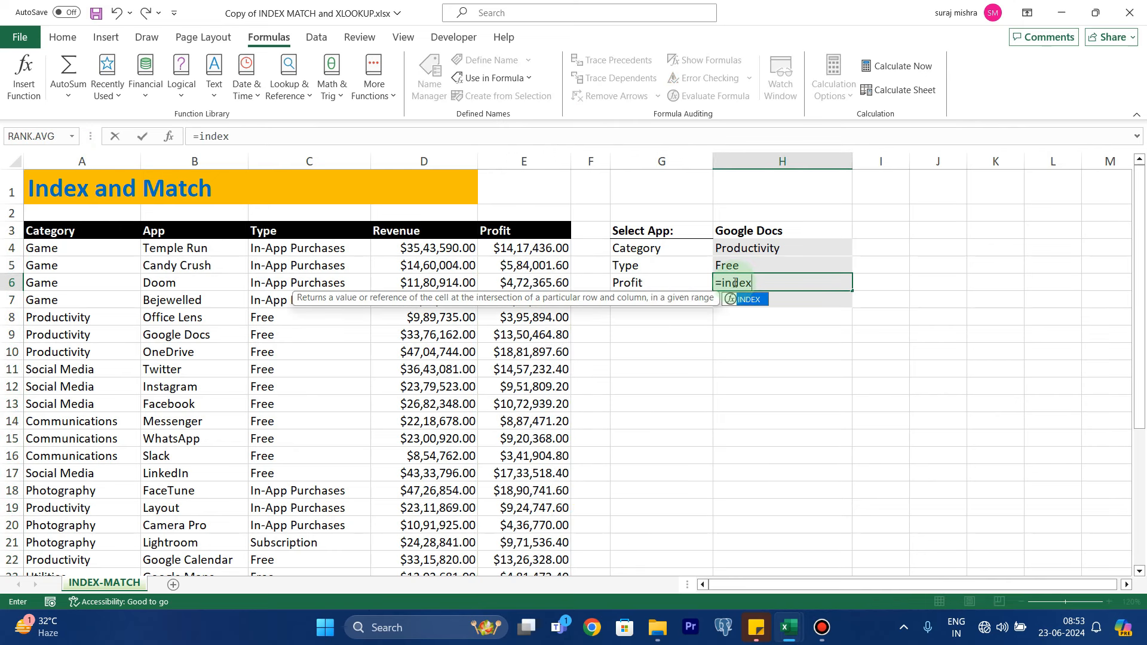
{"action": "type", "text": "x"}
{"action": "key", "text": "Tab"}
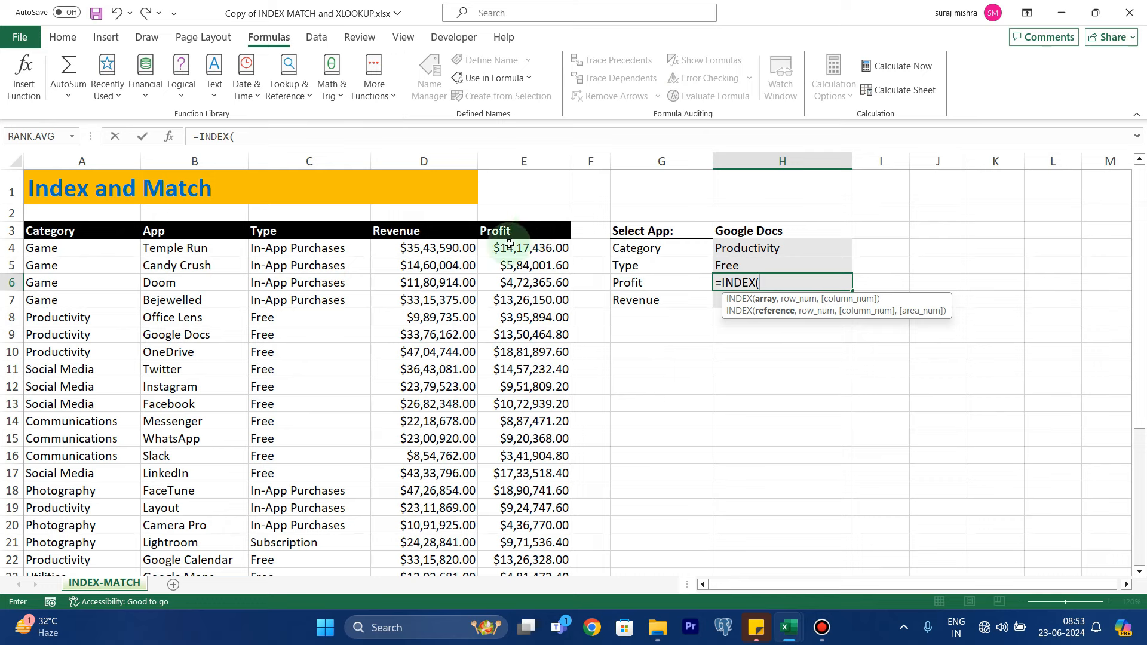
{"action": "type", "text": "p"}
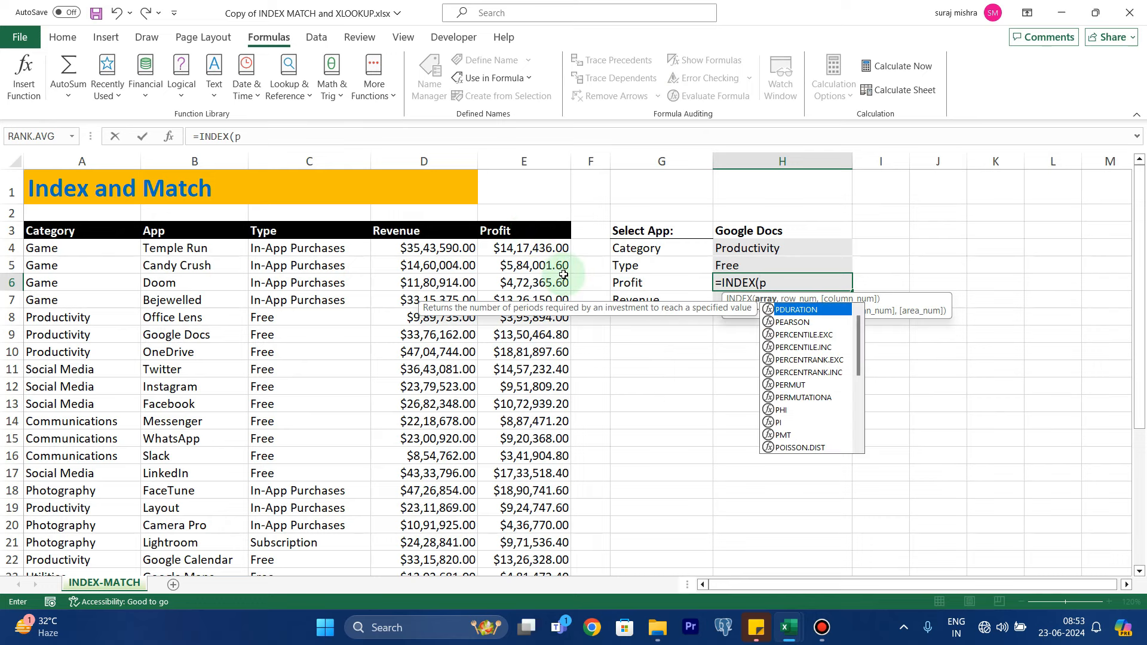
{"action": "type", "text": "rof"}
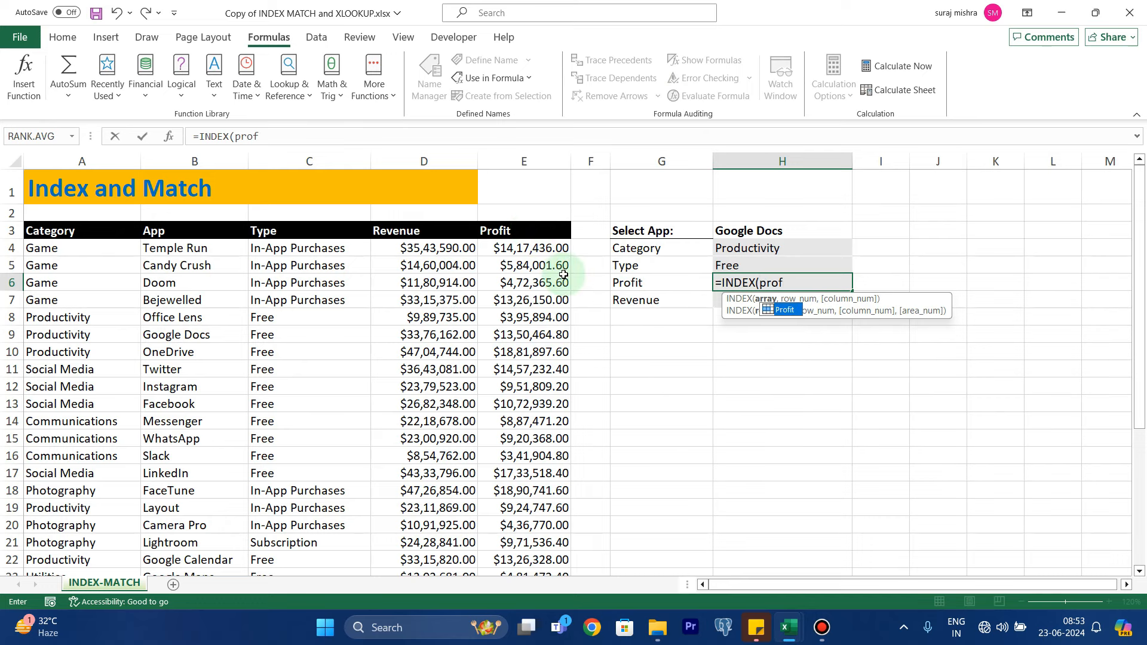
{"action": "key", "text": "Tab"}
{"action": "type", "text": ","}
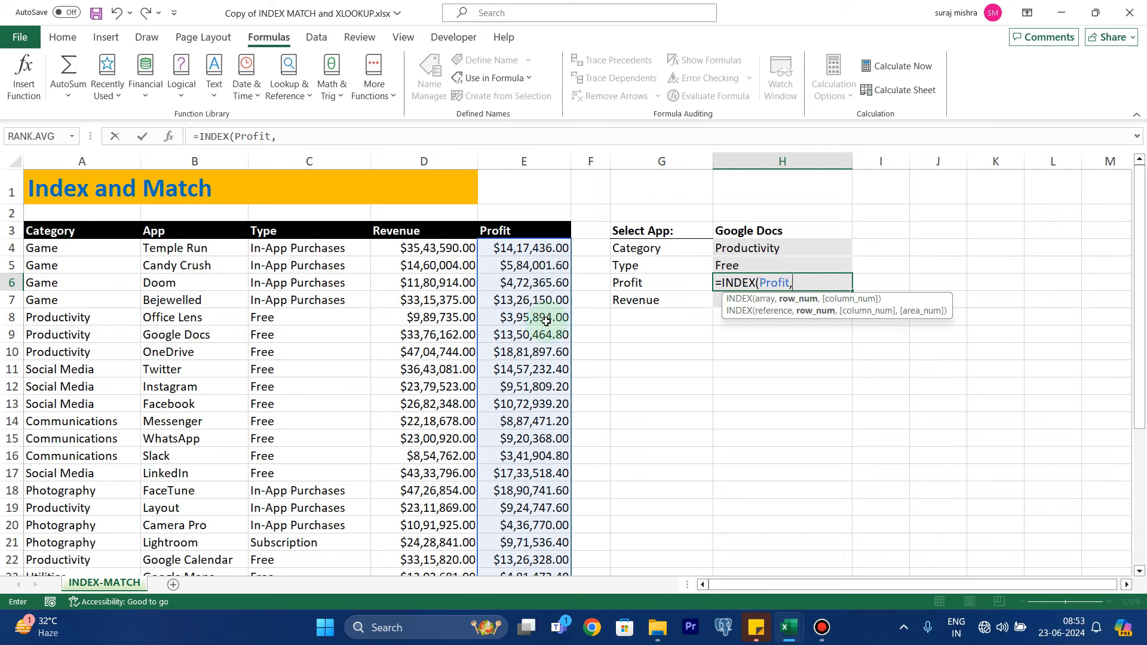
- Complete H6's INDEX formula with MATCH(H3,Apps,0) as the row number, accepting the closing parenthesis correction
{"action": "type", "text": "matc"}
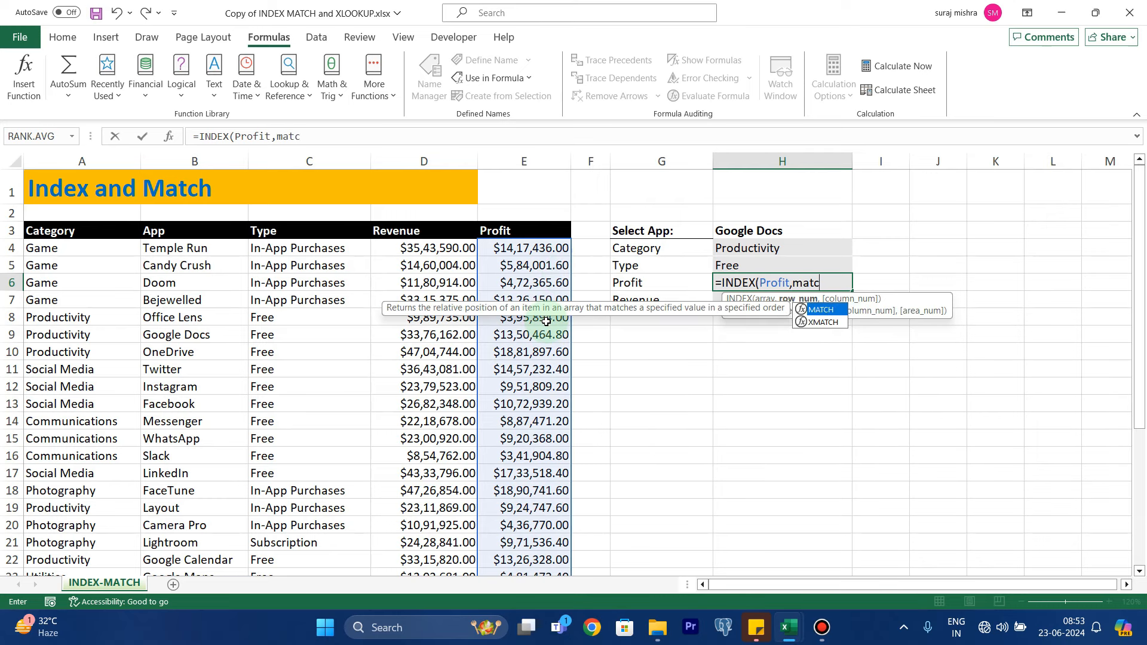
{"action": "key", "text": "Tab"}
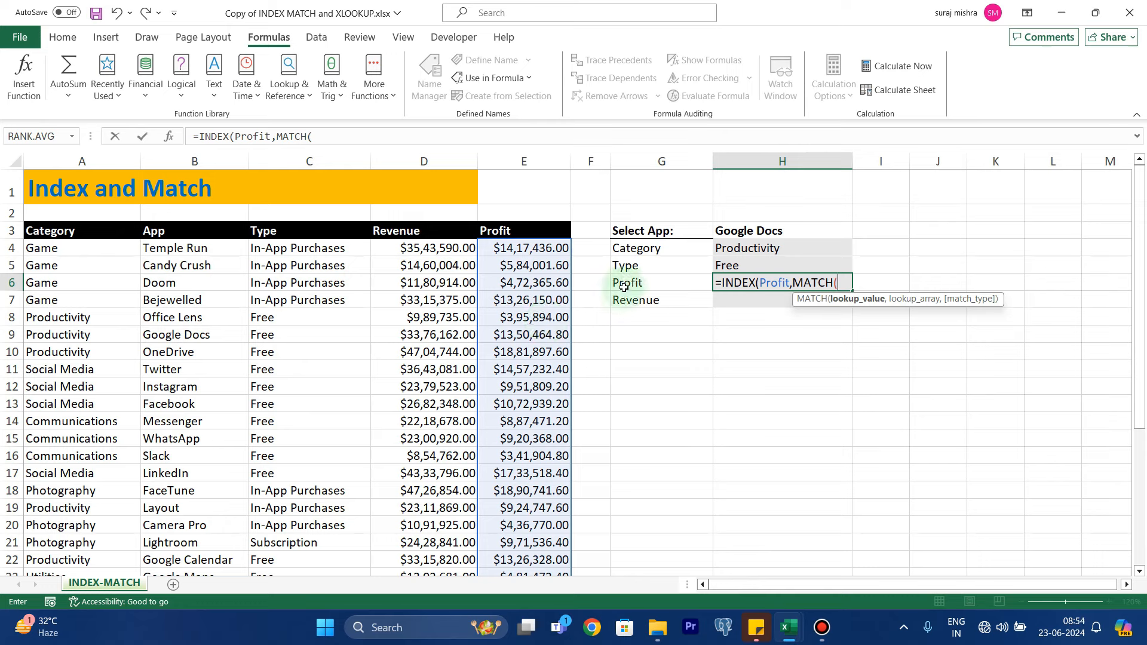
{"action": "left_click", "coordinate": [736, 233]}
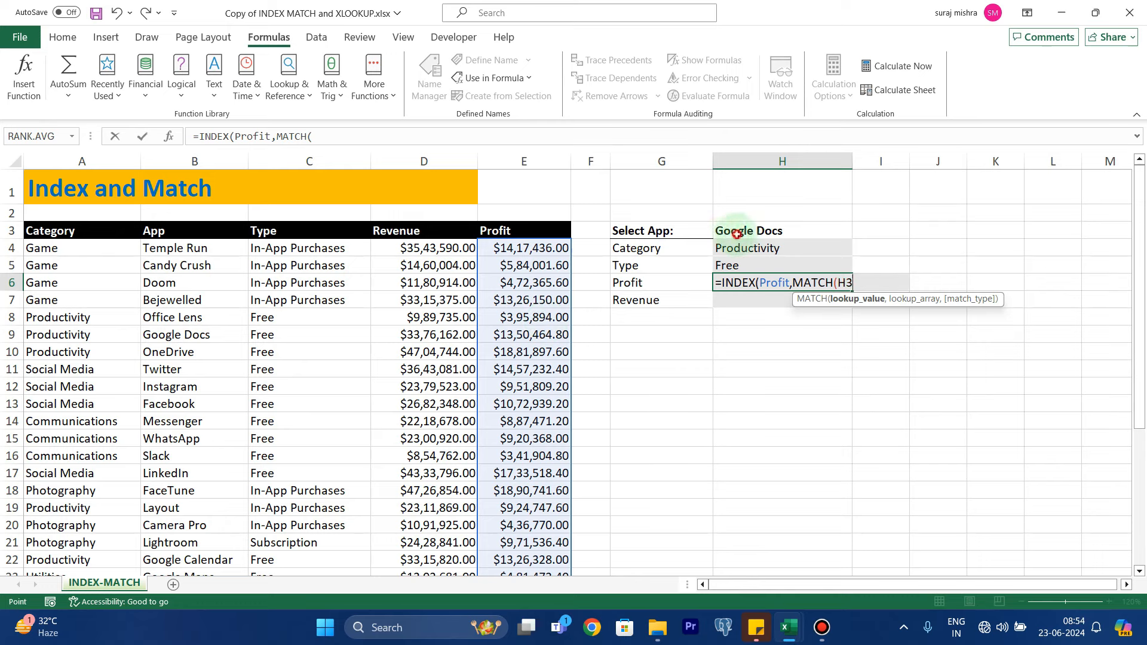
{"action": "type", "text": ","}
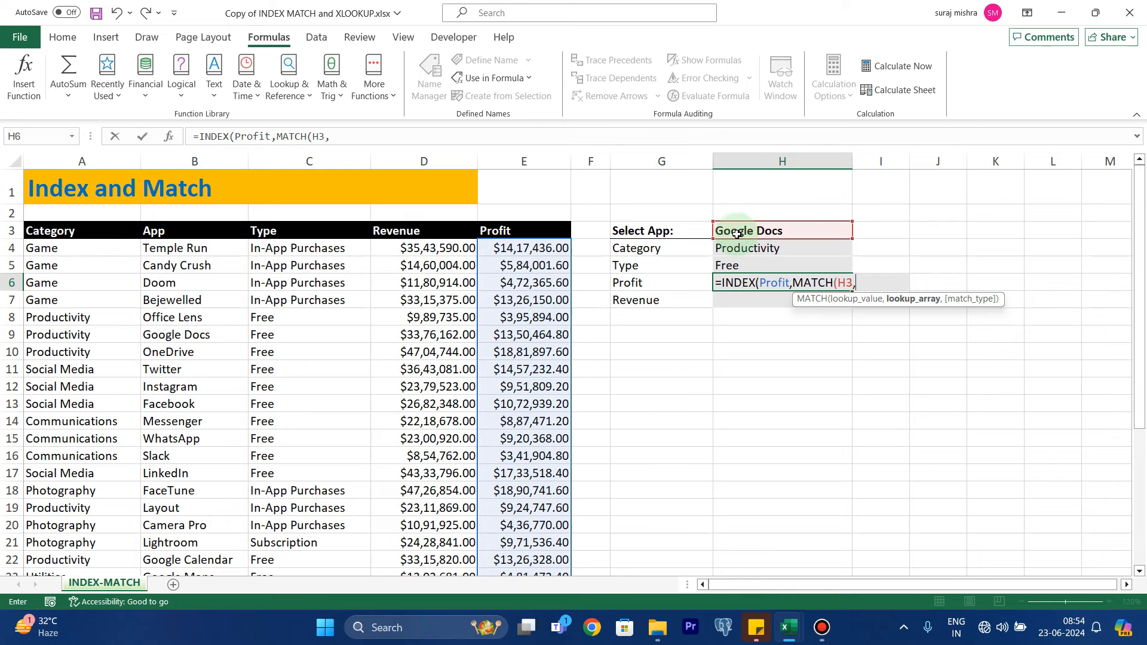
{"action": "type", "text": "apps"}
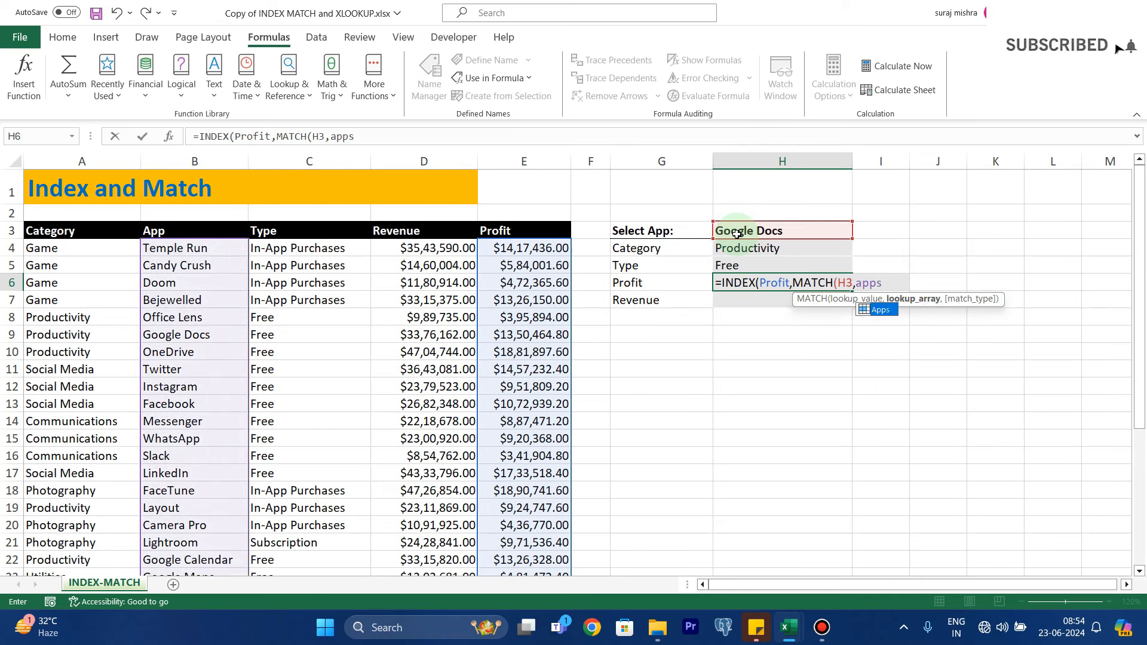
{"action": "key", "text": "Tab"}
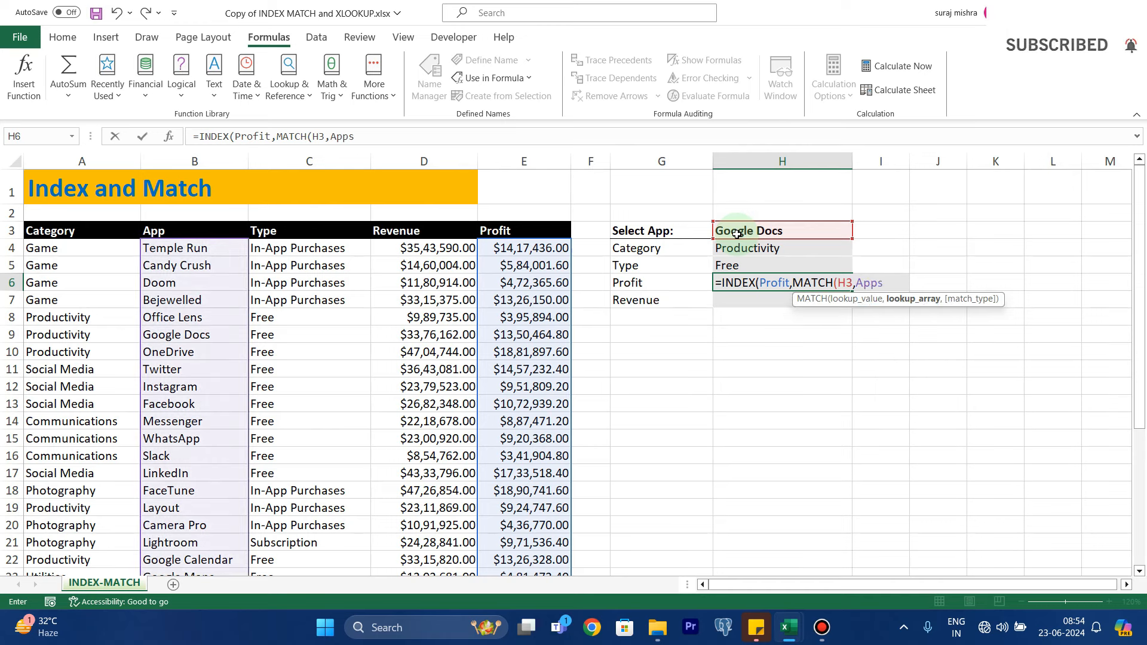
{"action": "type", "text": ",0"}
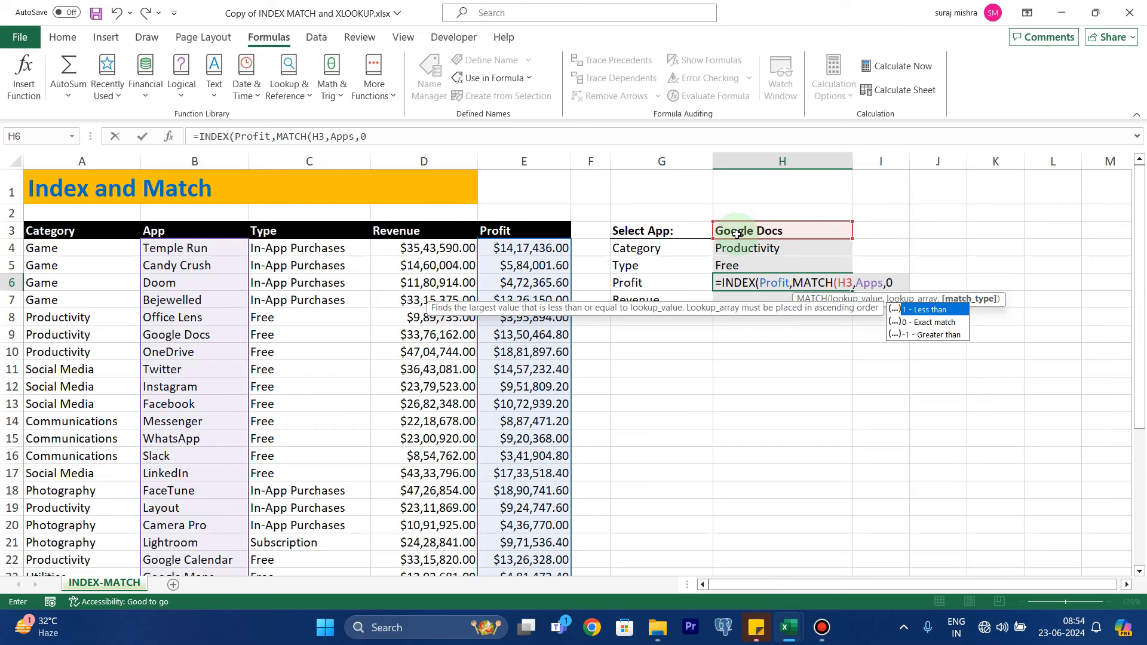
{"action": "type", "text": ")"}
{"action": "key", "text": "Return"}
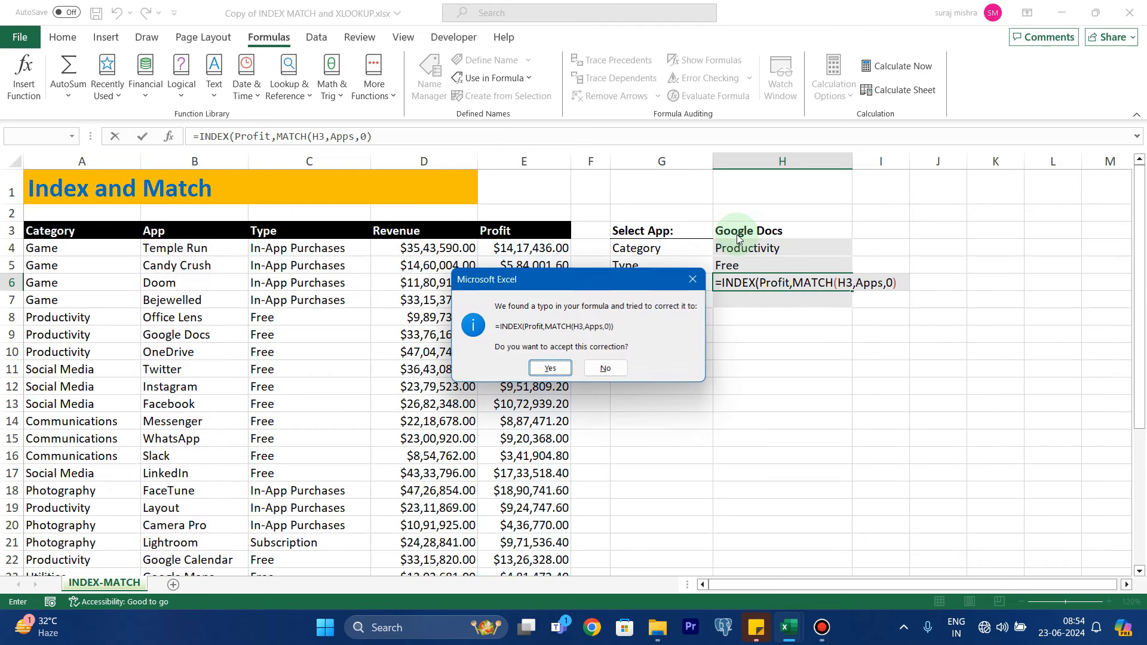
{"action": "key", "text": "Return"}
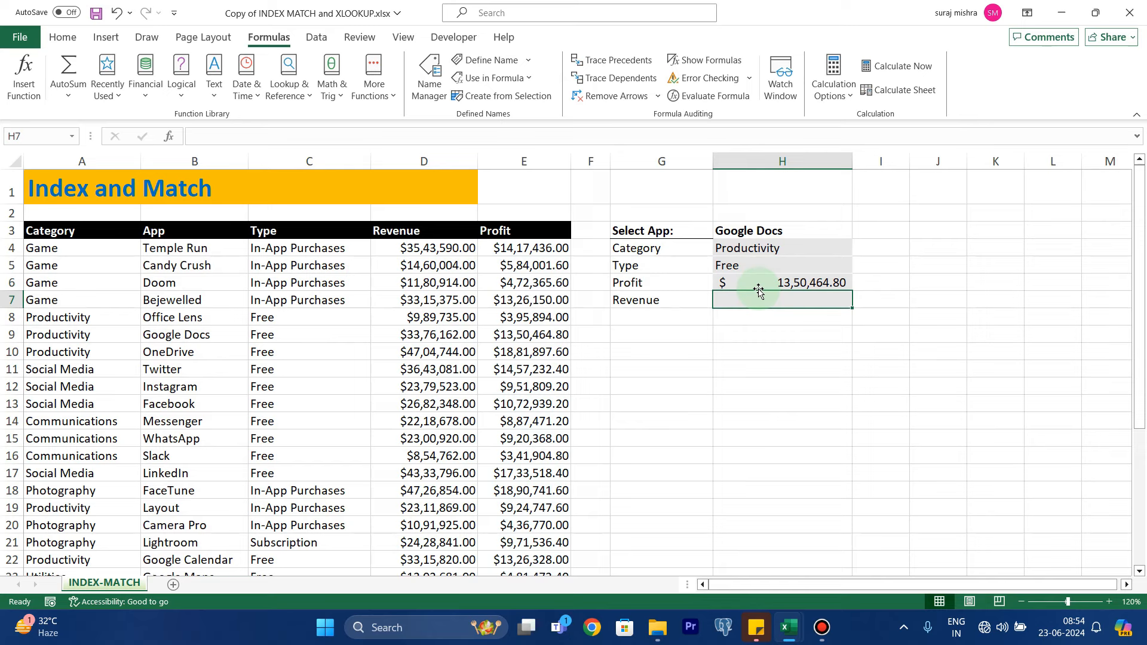
- Check H6's Profit result against the Google Docs row in the table and change the selected app in H3 to Slack
{"action": "left_click", "coordinate": [7, 335]}
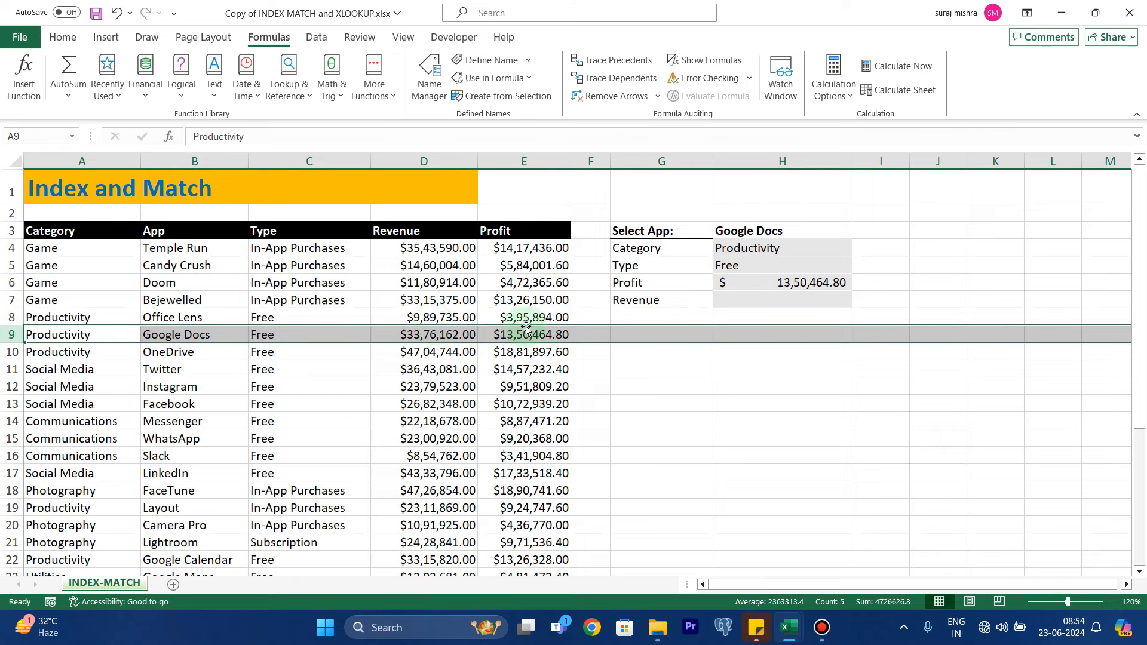
{"action": "left_click", "coordinate": [728, 368]}
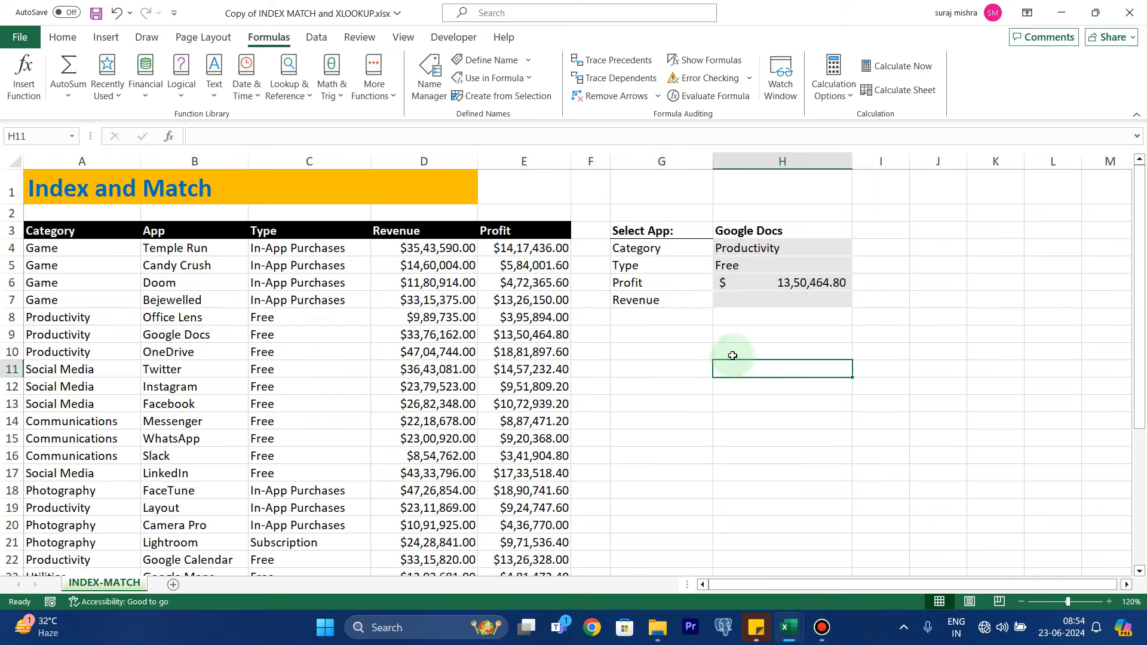
{"action": "left_click", "coordinate": [826, 229]}
{"action": "left_click", "coordinate": [859, 232]}
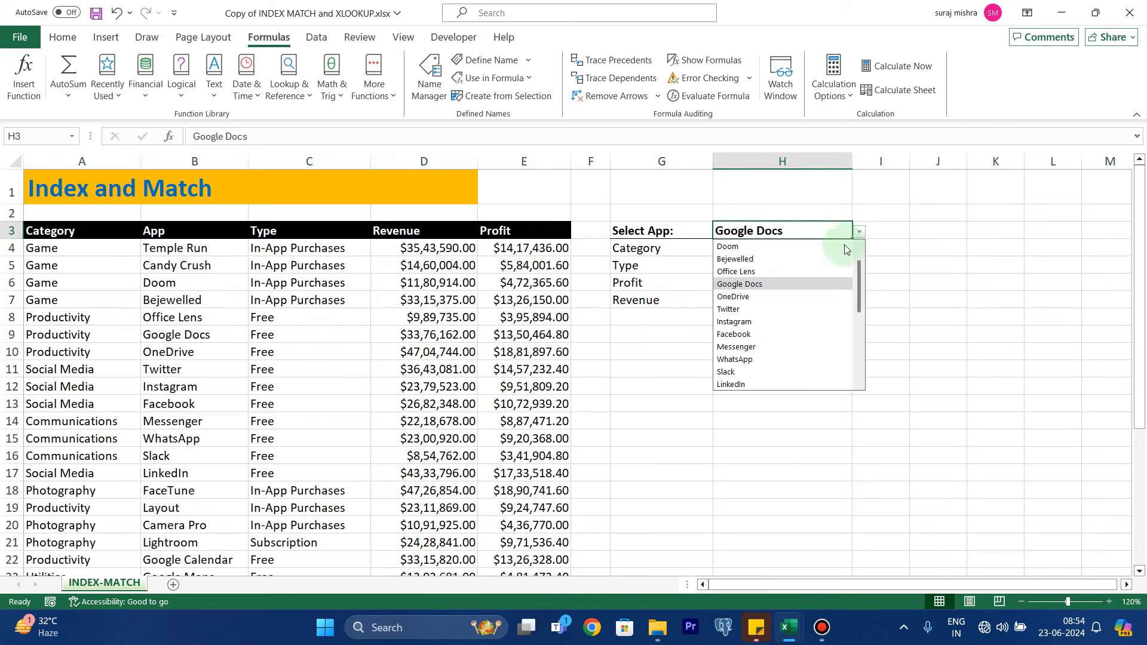
{"action": "left_click", "coordinate": [740, 371]}
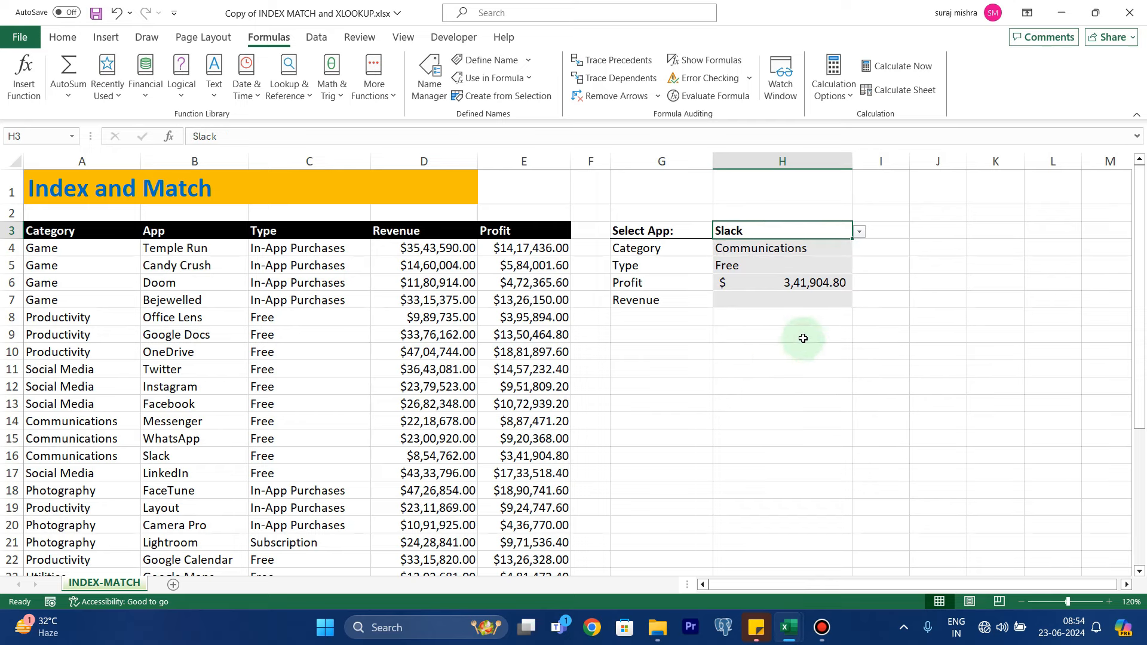